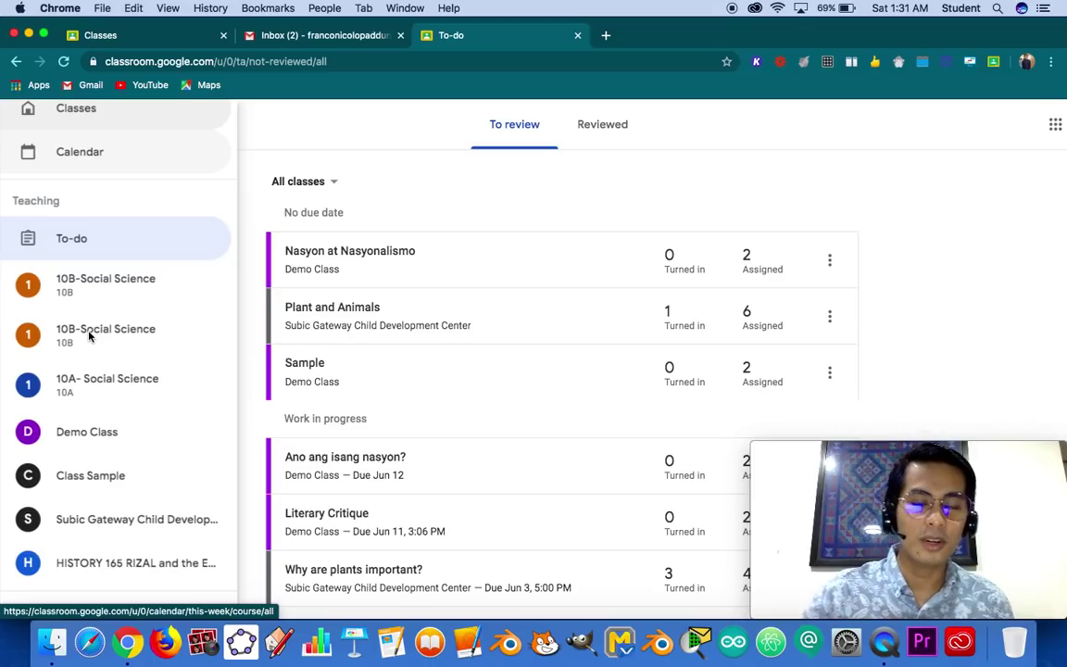
- Open the second 10B-Social Science class in the list of classes being taught
left_click(88, 384)
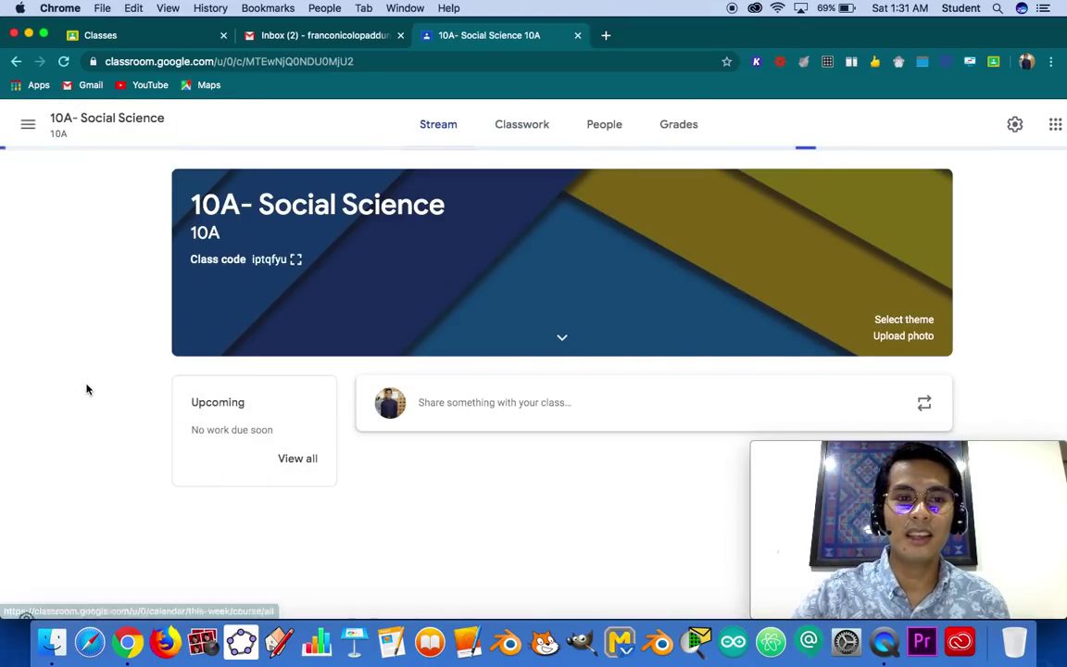
left_click(27, 126)
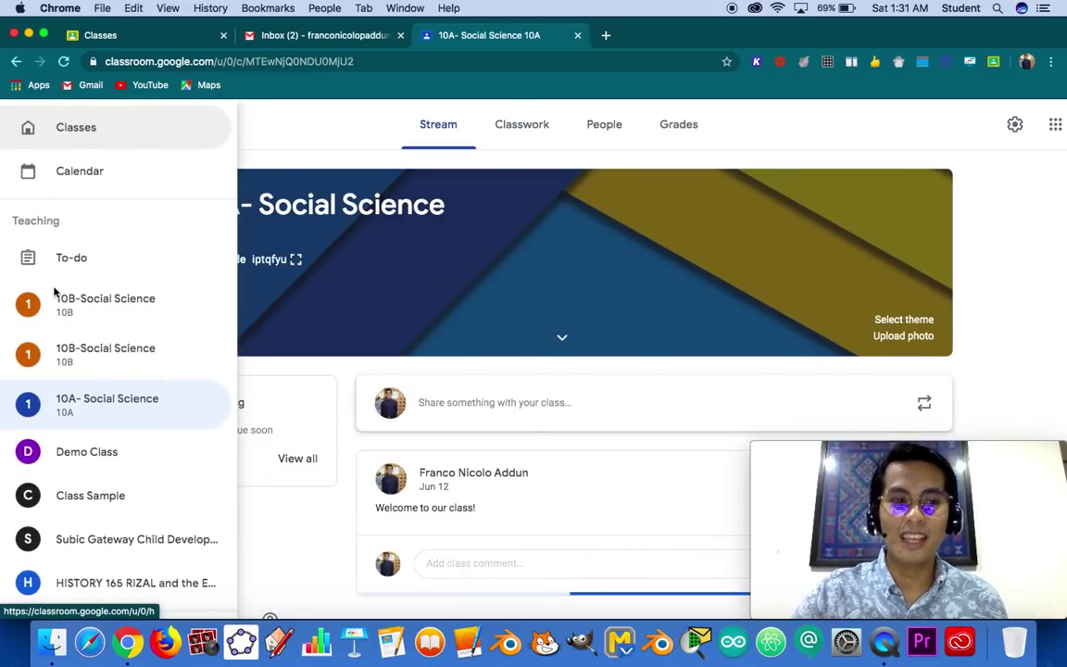
left_click(79, 350)
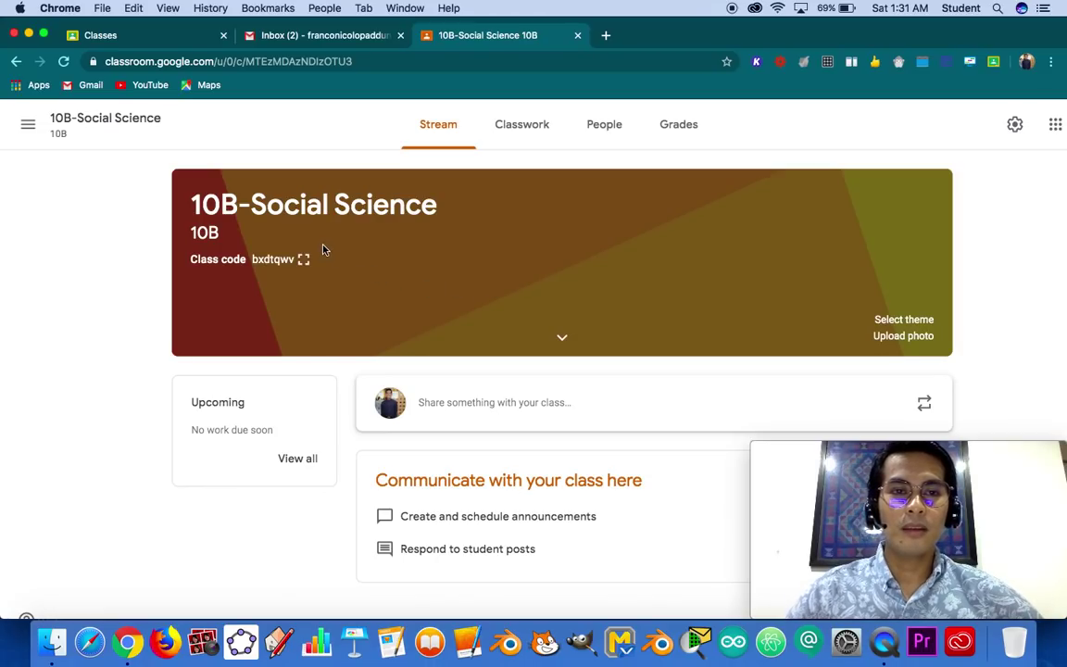
- Examine the class code on the 10B-Social Science class banner up close
scroll(323, 250, "up", 5)
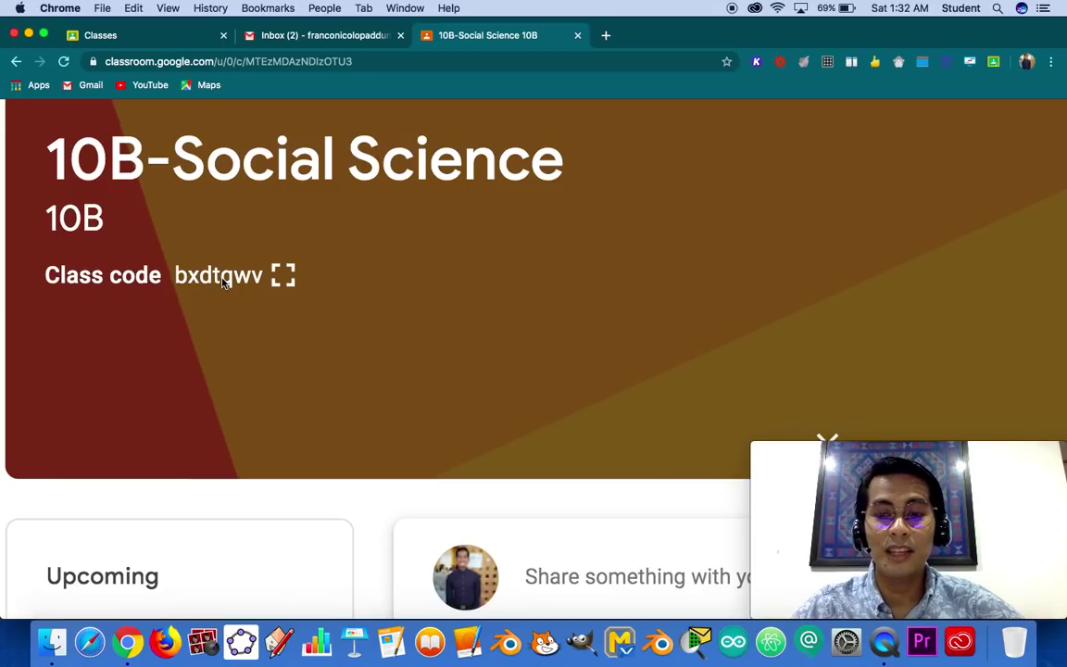
key("super+minus")
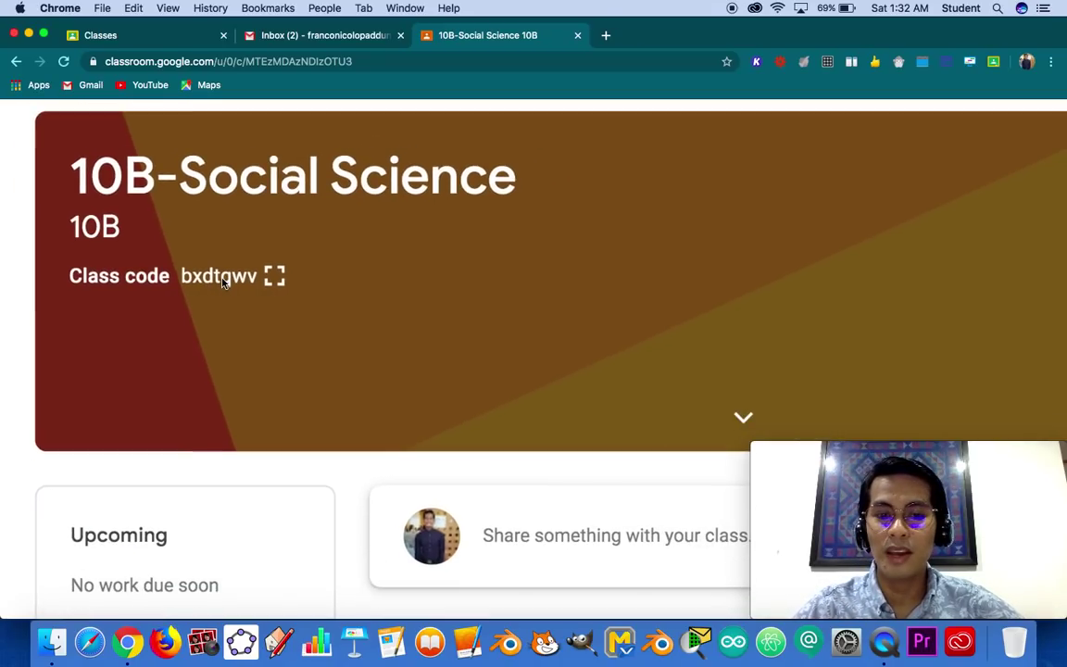
key("super+minus")
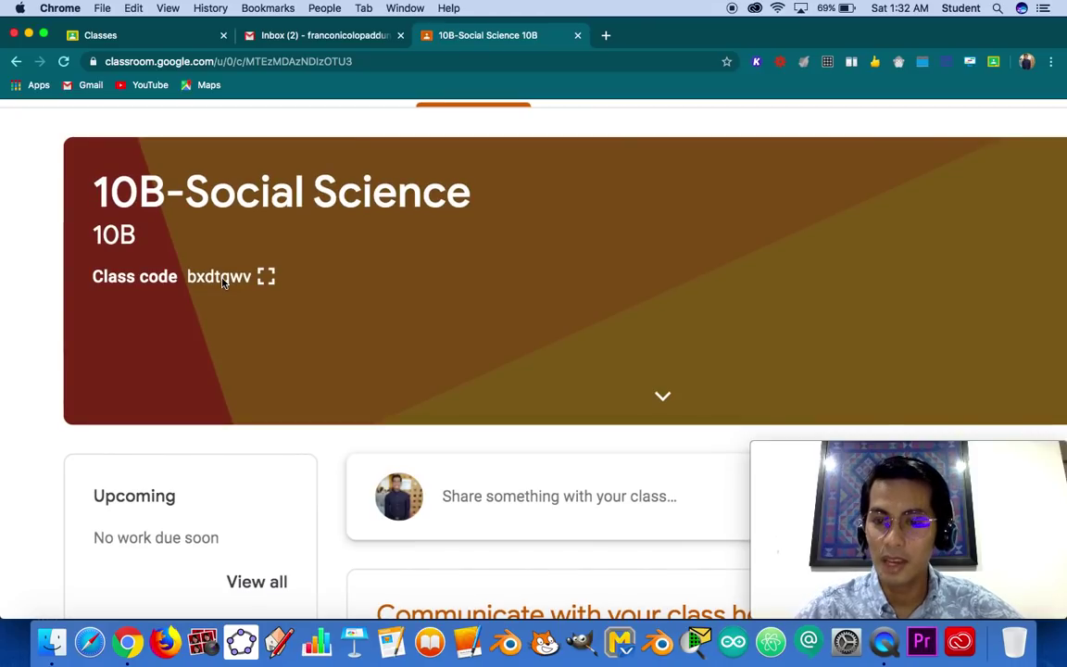
key("super+minus")
key("super+minus")
key("super+minus")
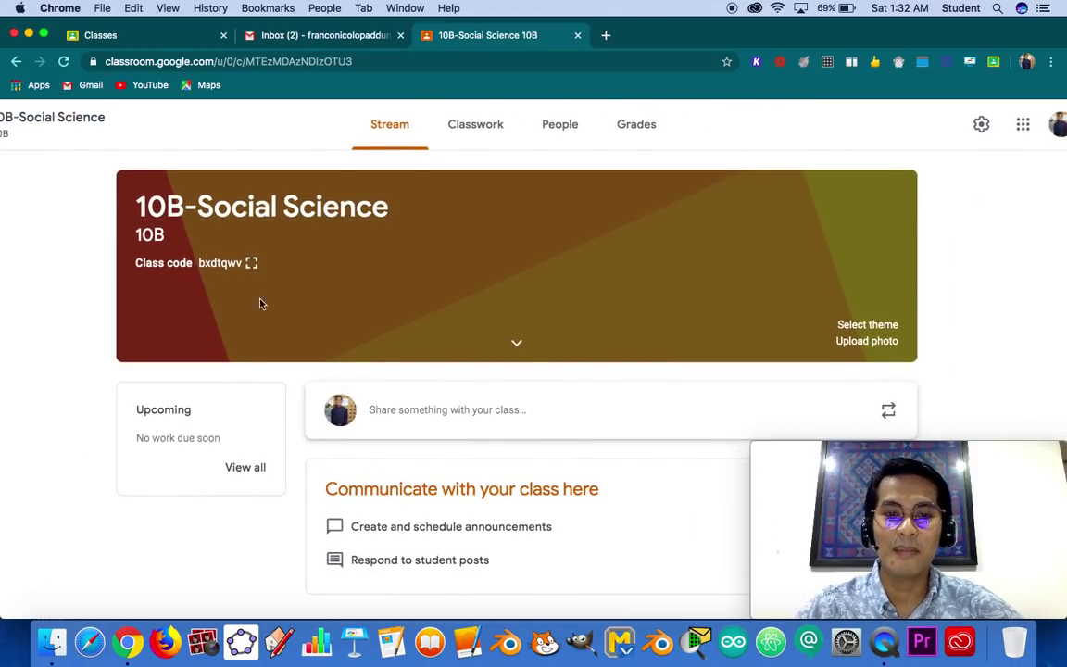
- Write a new stream announcement for the 10B class reading "Welcome to our class!"
scroll(388, 370, "down", 1)
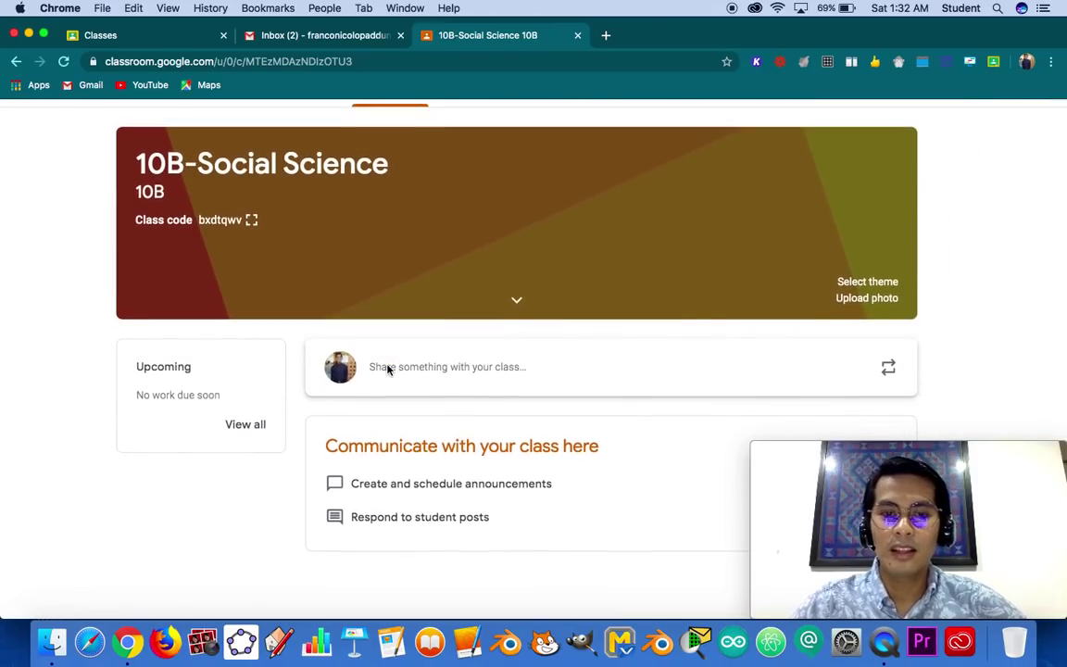
left_click(441, 369)
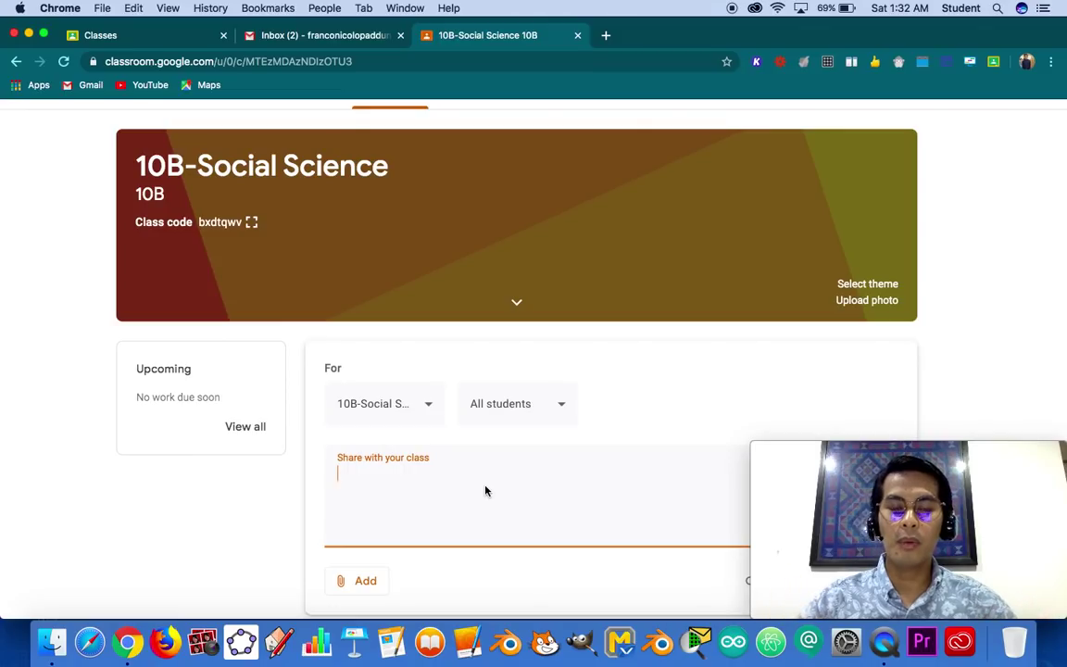
scroll(485, 491, "down", 3)
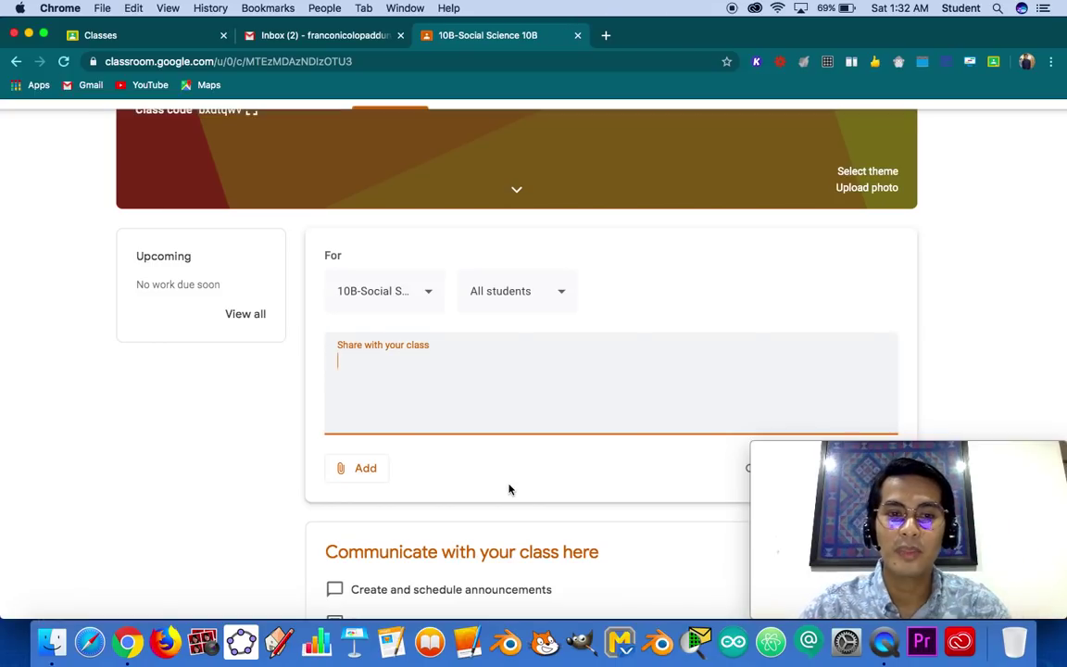
type("Welcome to ")
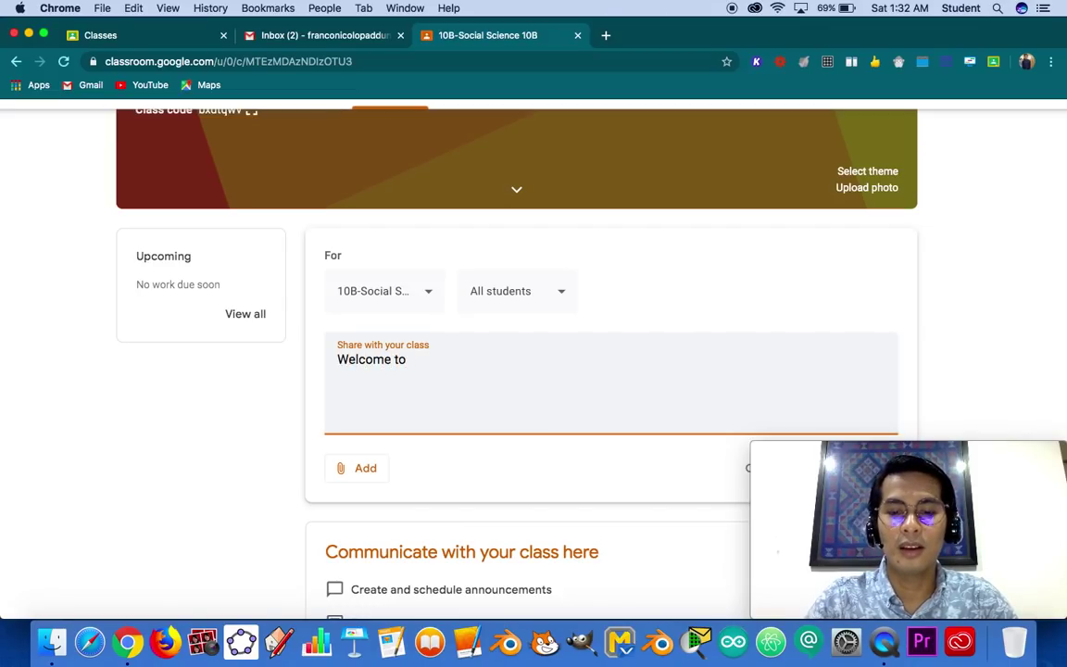
type("our class!")
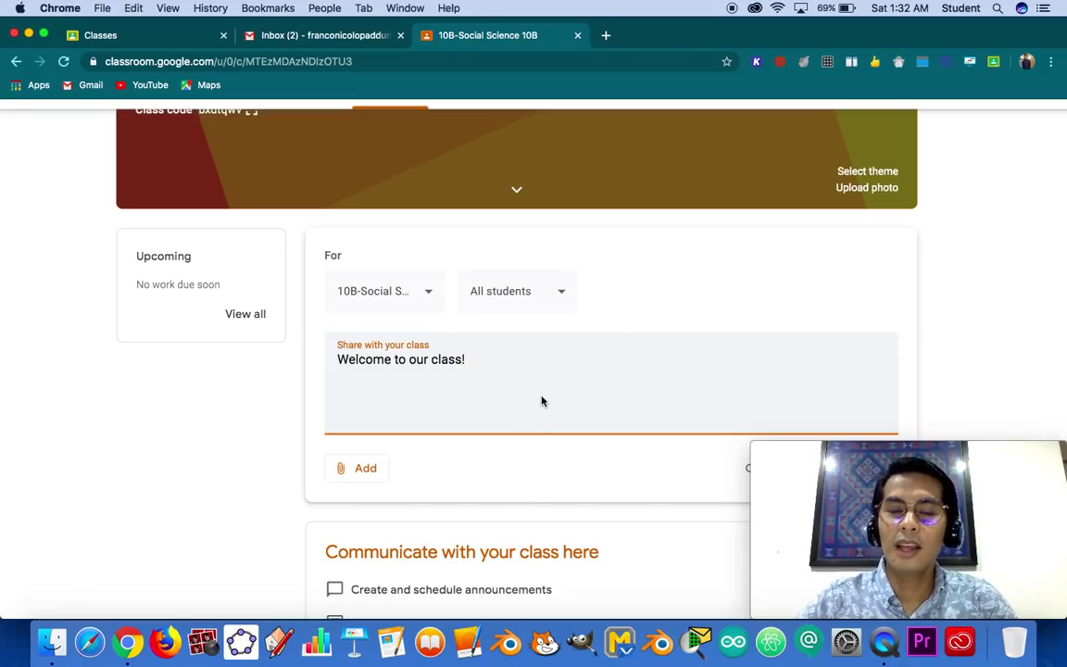
- Add the 10A- Social Science class as a recipient of the welcome announcement
scroll(542, 401, "up", 3)
scroll(543, 401, "down", 1)
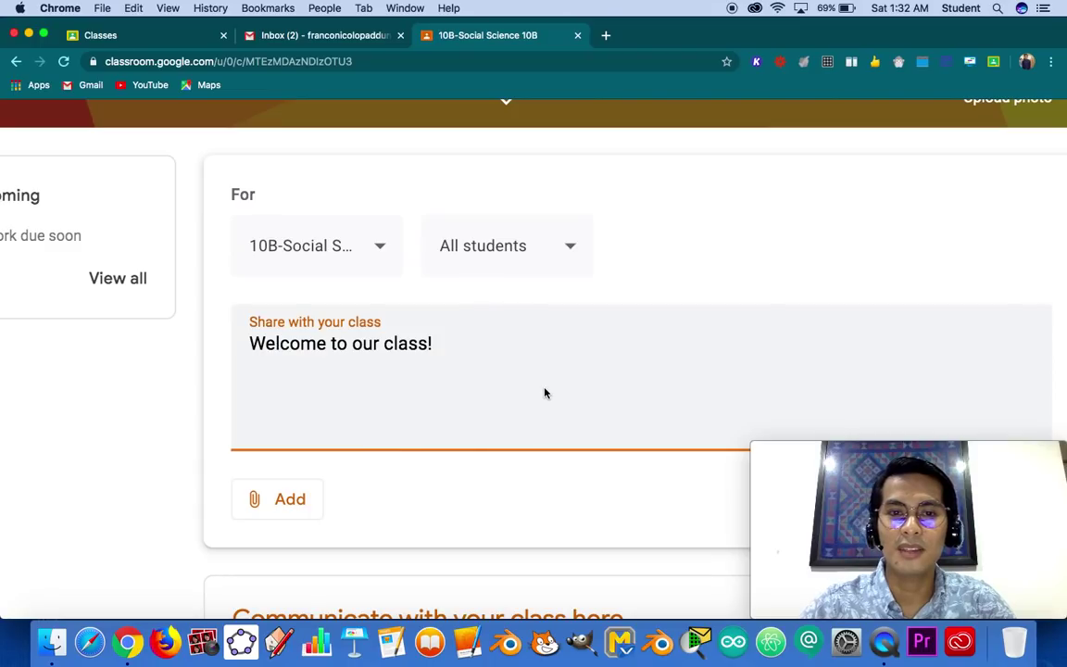
scroll(545, 393, "up", 1)
scroll(545, 394, "down", 2)
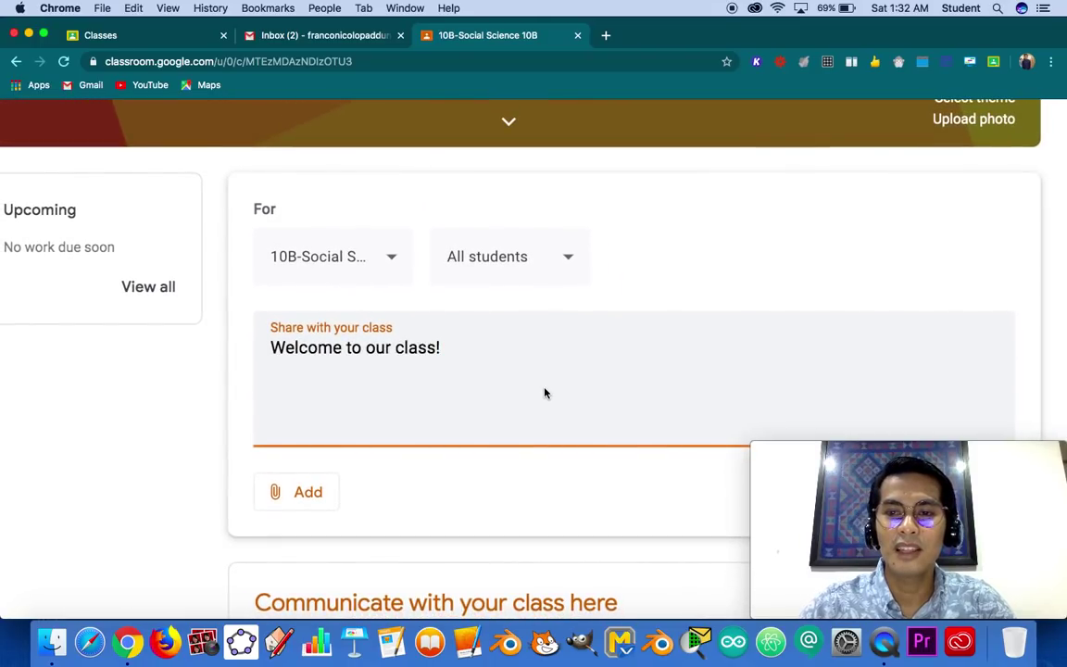
scroll(544, 394, "down", 2)
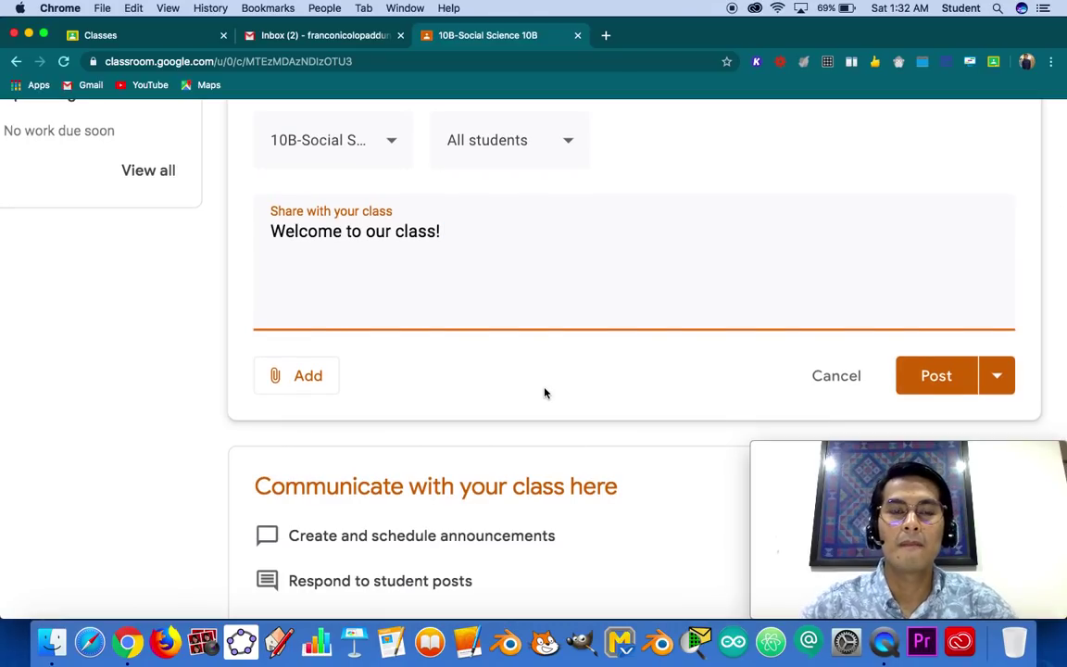
left_click(393, 148)
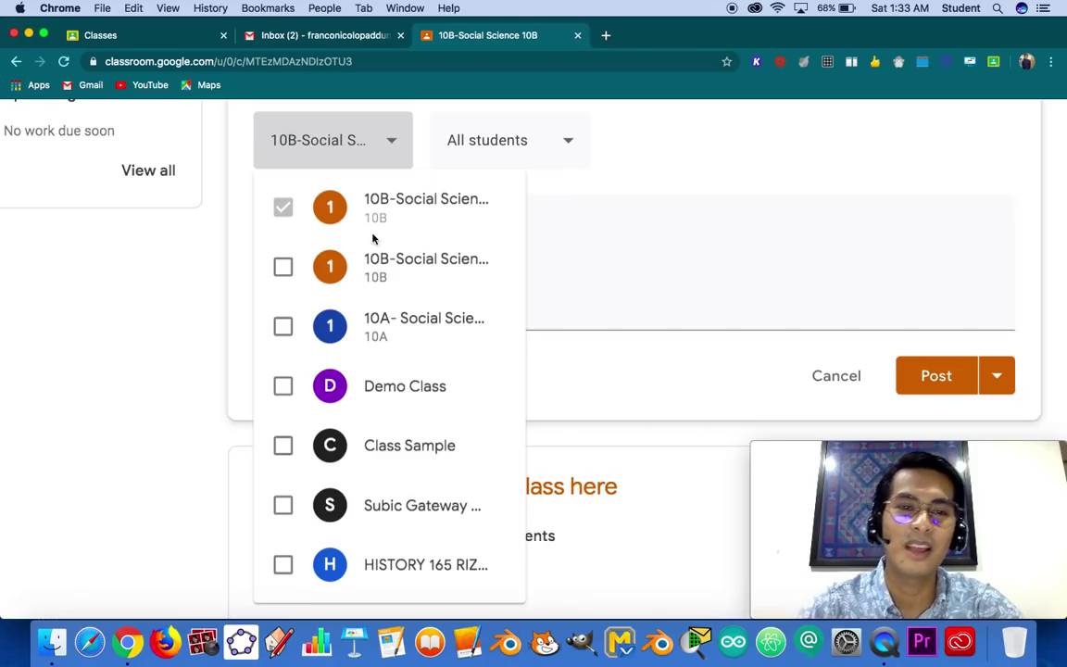
left_click(283, 327)
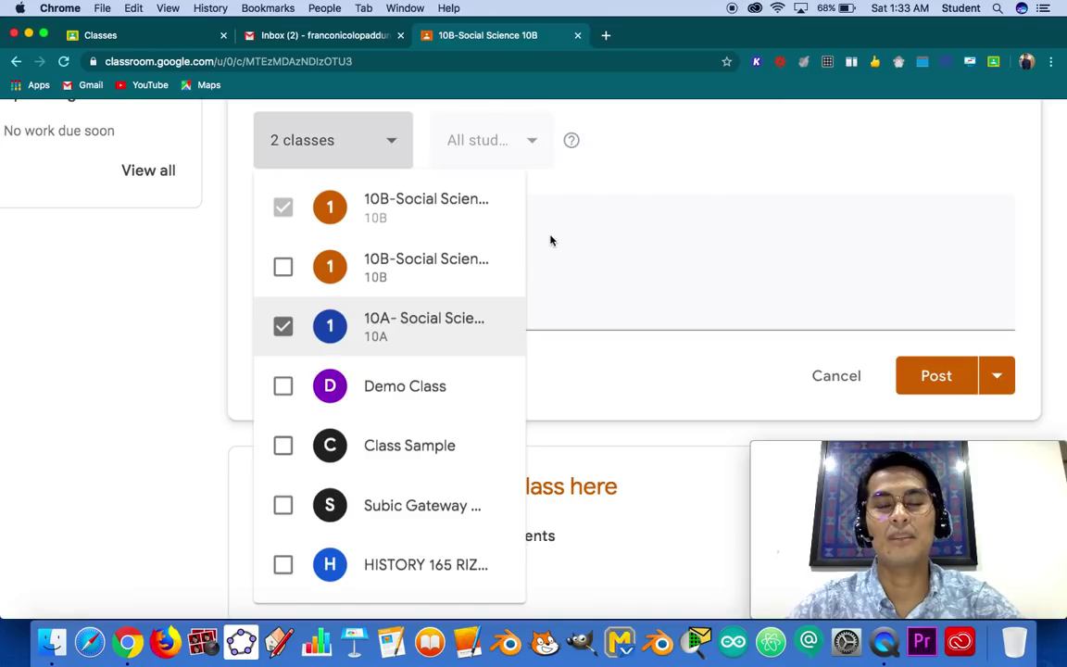
left_click(617, 186)
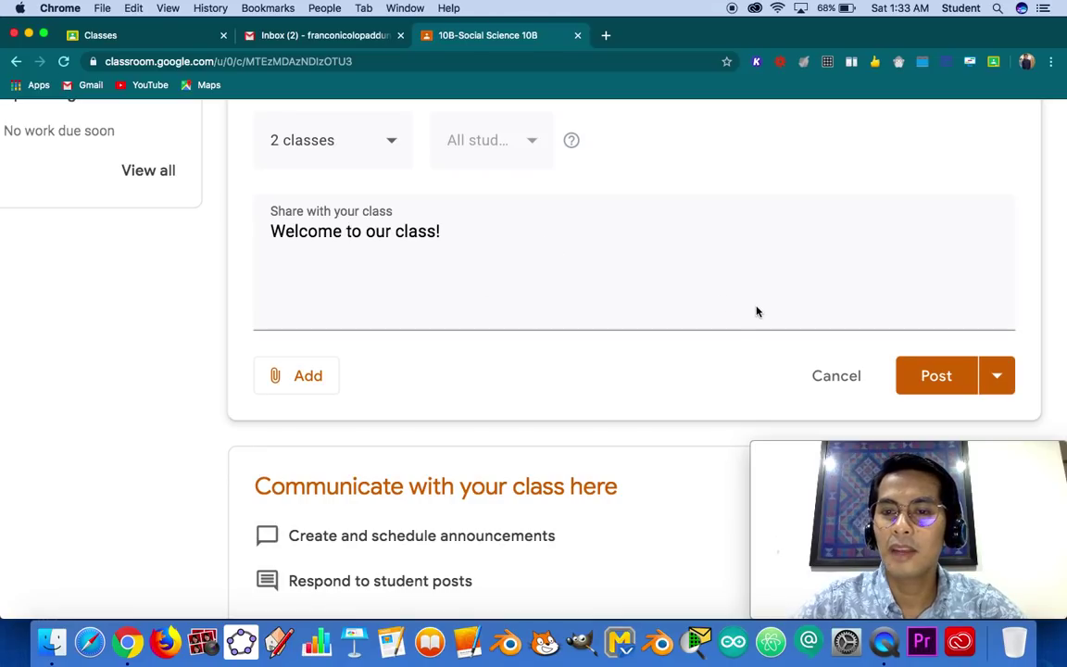
- Examine the kinds of attachments that can be added to the announcement
left_click(331, 376)
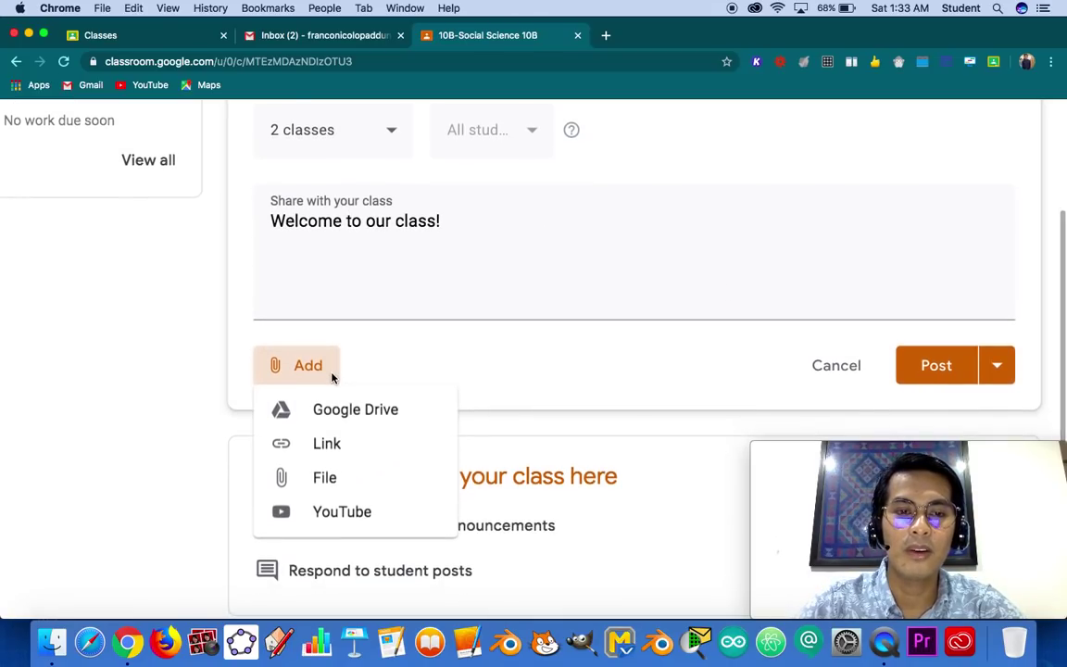
scroll(331, 376, "up", 2, "ctrl")
scroll(332, 376, "up", 3, "ctrl")
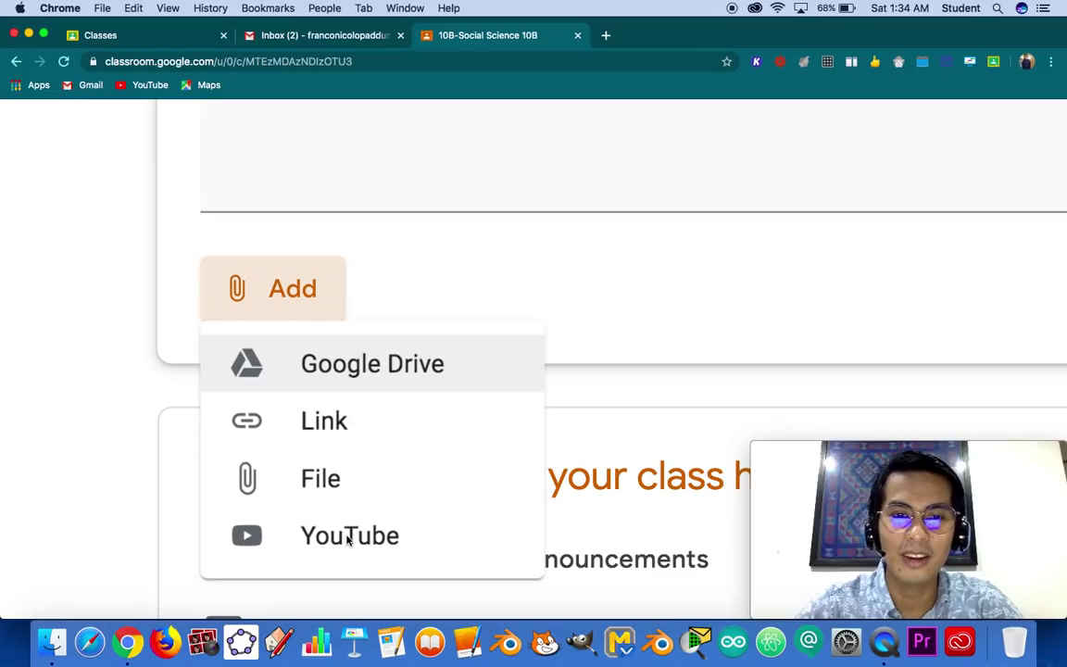
key("super+minus")
key("super+minus")
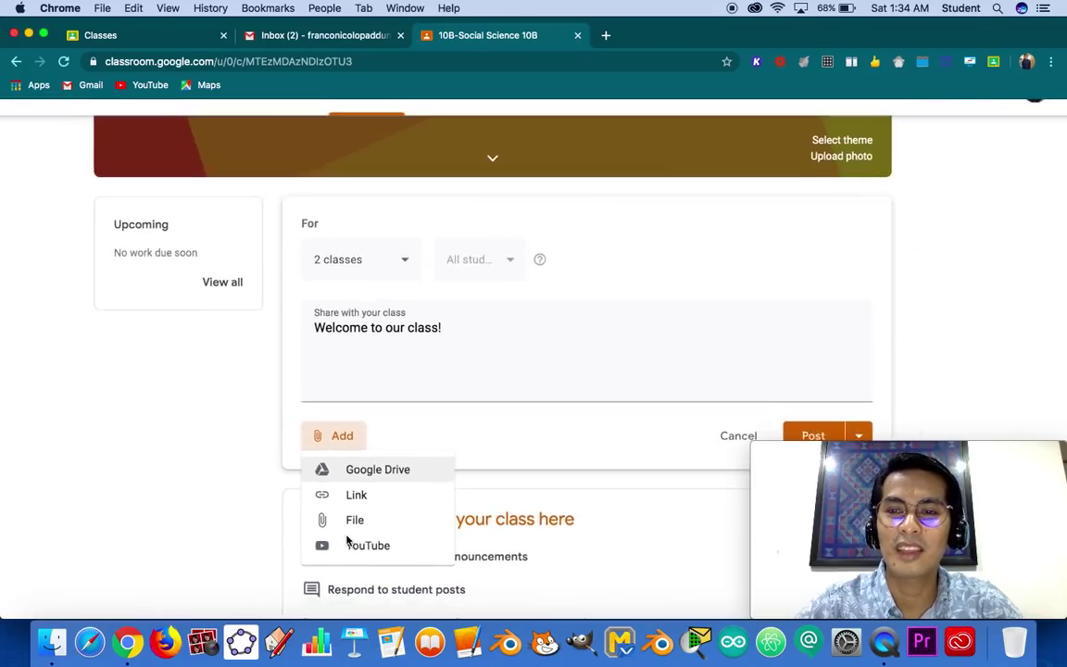
key("super+equal")
key("super+equal")
scroll(838, 317, "down", 1)
scroll(927, 348, "up", 5)
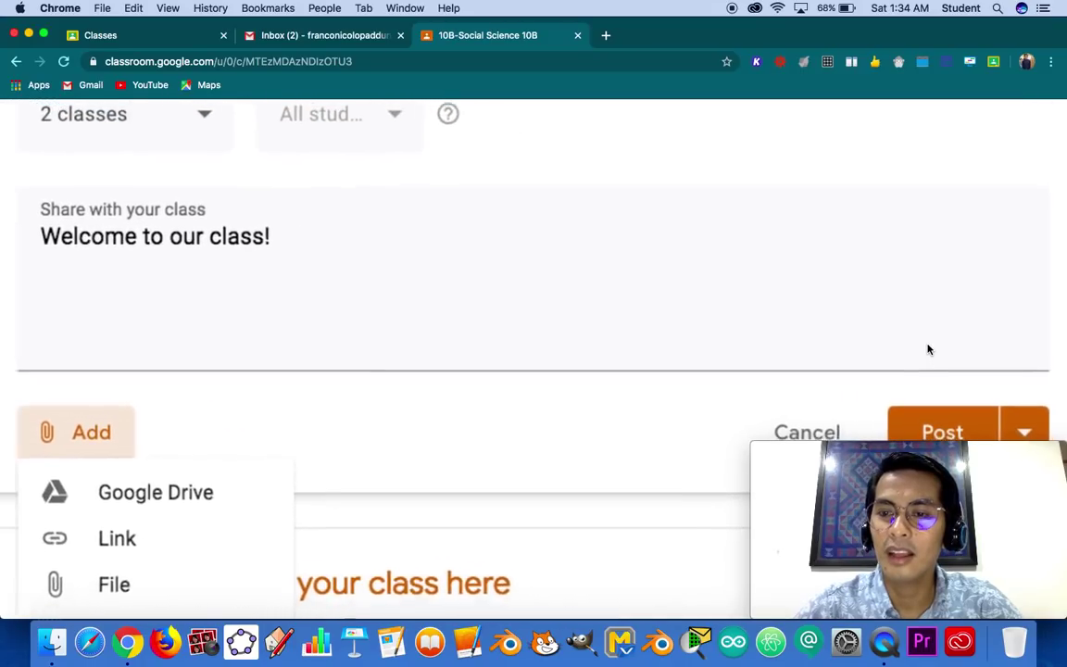
scroll(928, 349, "down", 3)
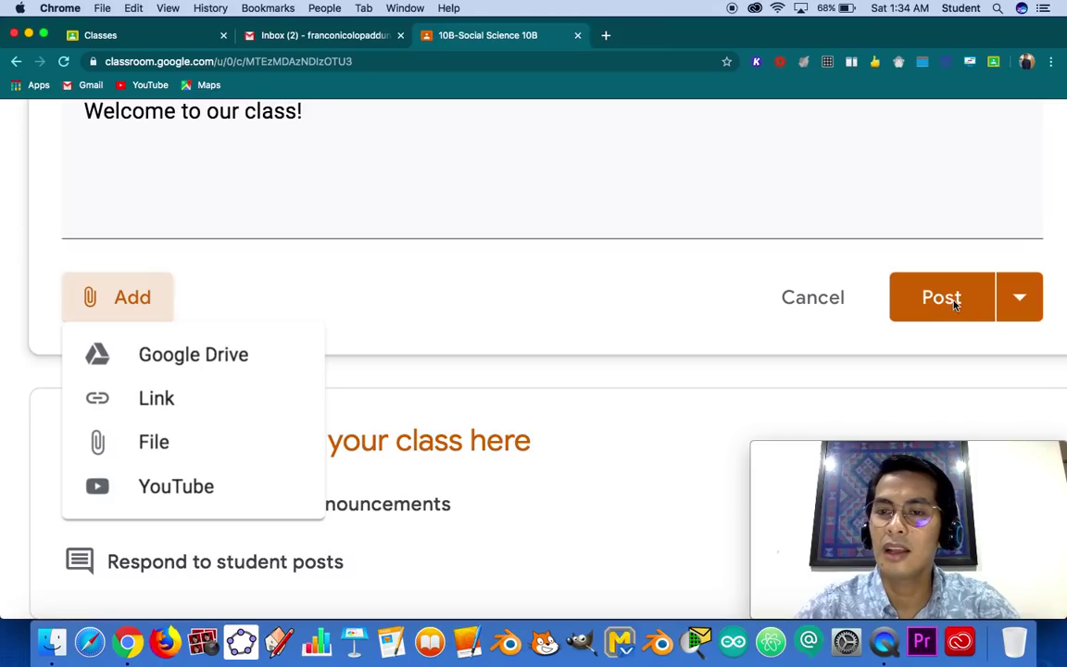
- Check the alternative publishing options for the announcement and post it immediately to both selected classes
left_click(1020, 303)
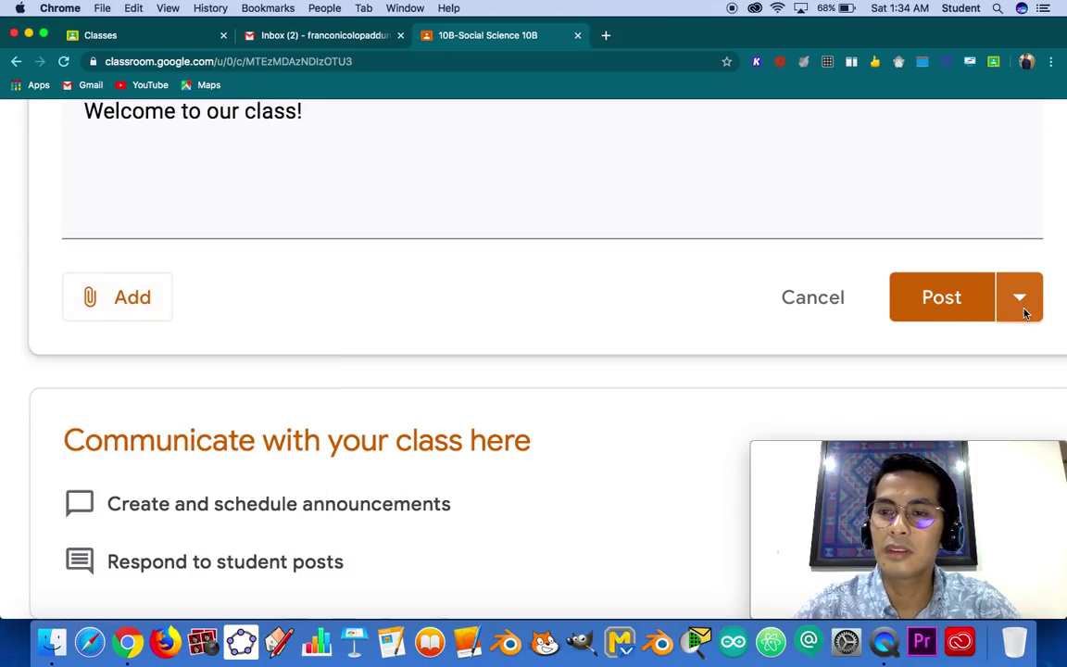
left_click(1025, 312)
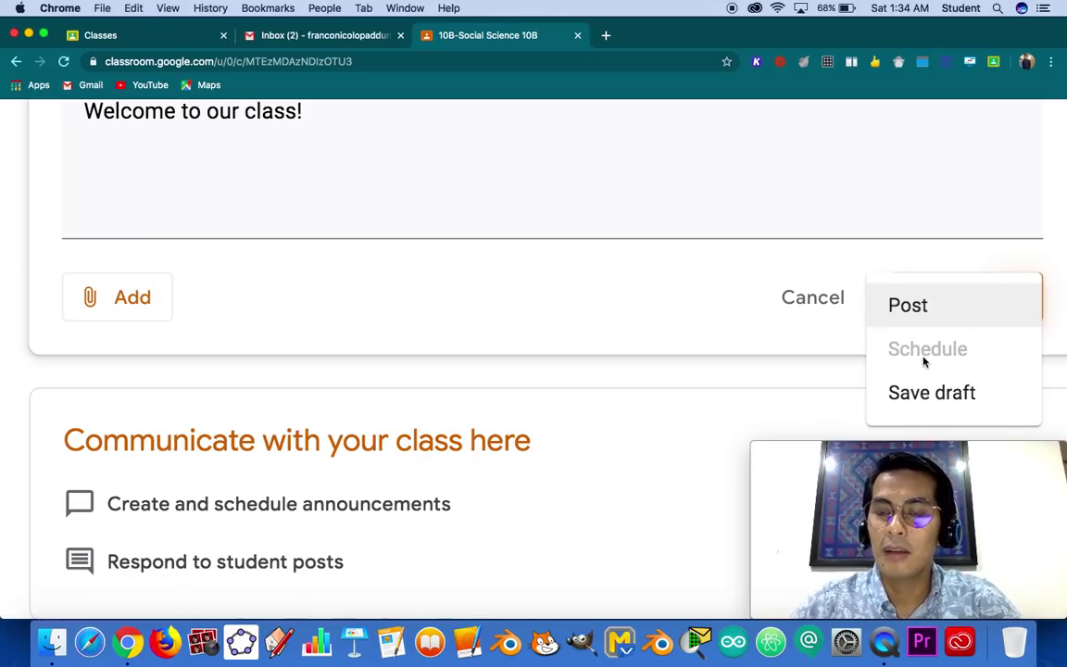
scroll(943, 371, "up", 2)
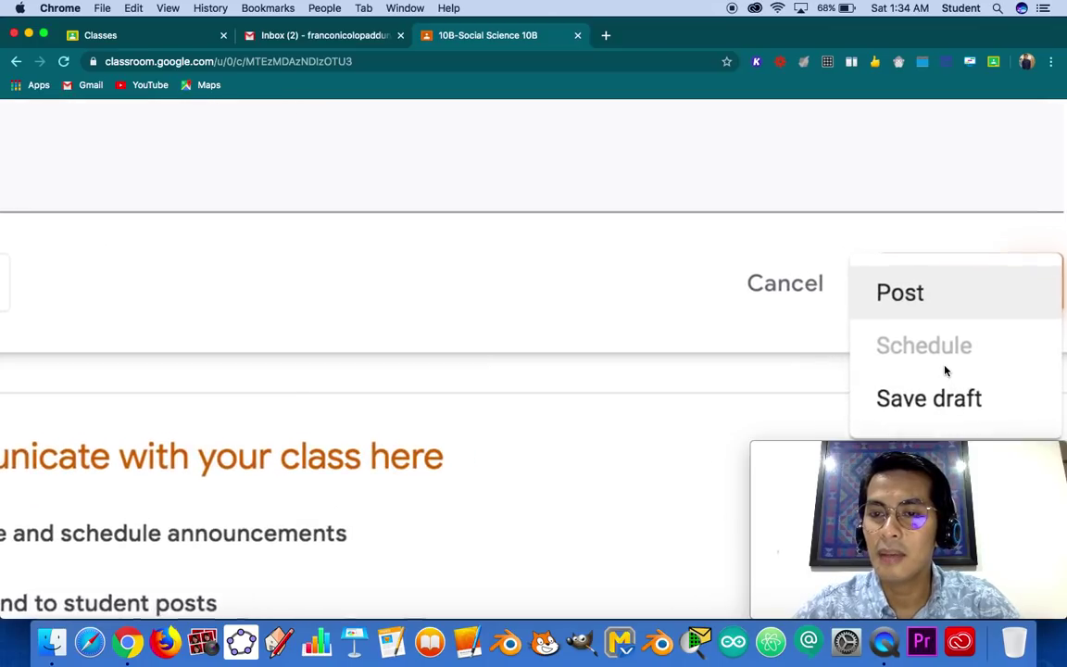
scroll(945, 371, "down", 2)
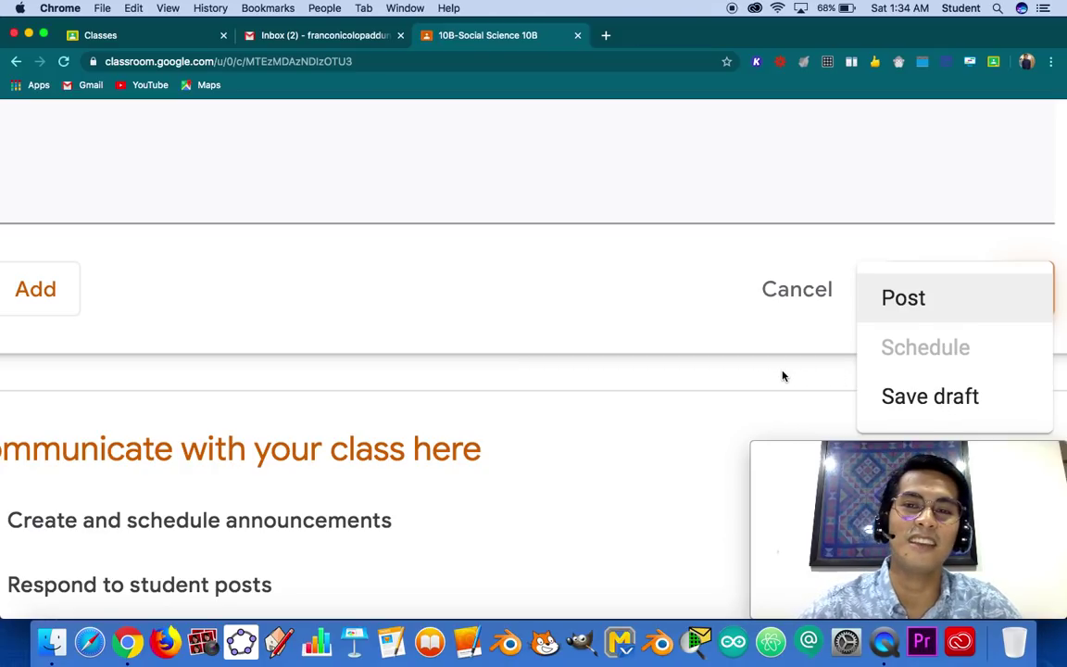
key("super+minus")
left_click(823, 400)
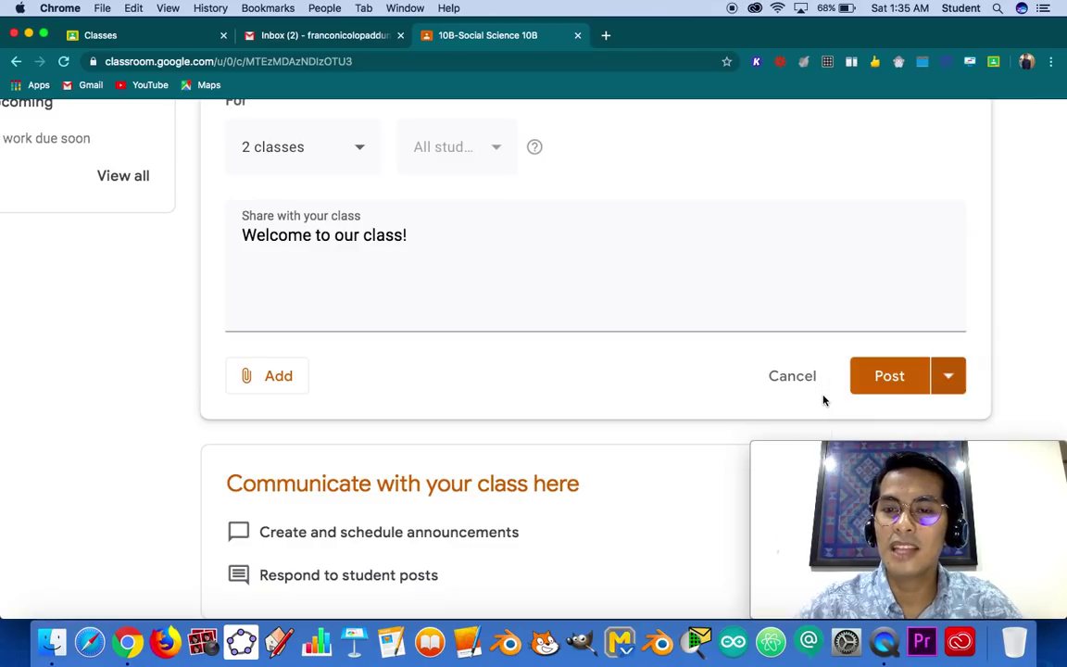
left_click(887, 376)
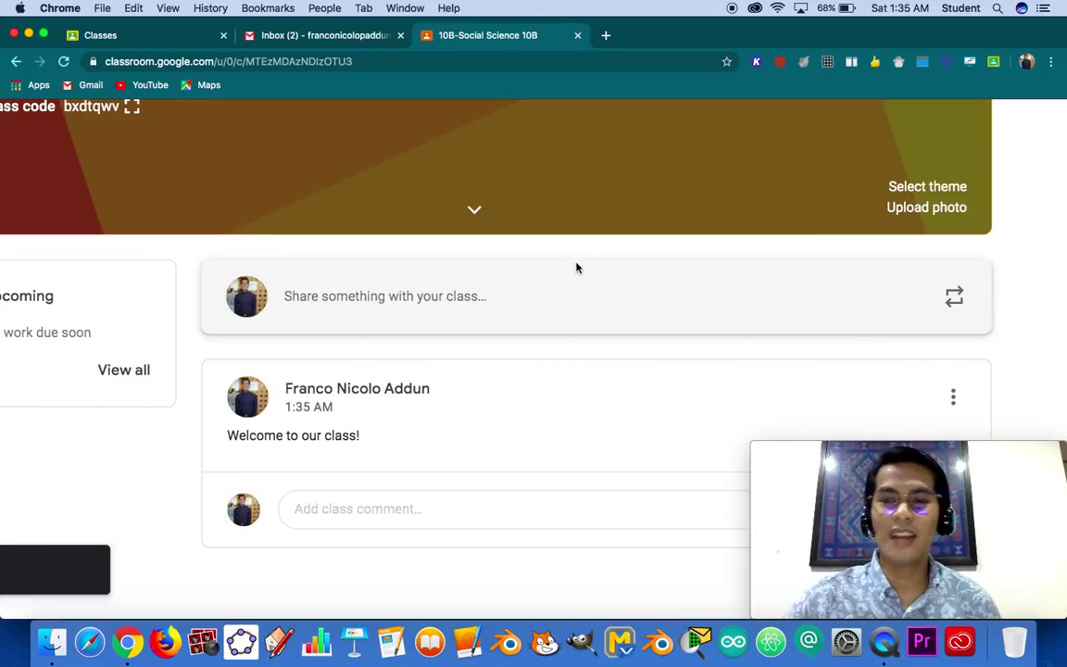
scroll(466, 298, "down", 3)
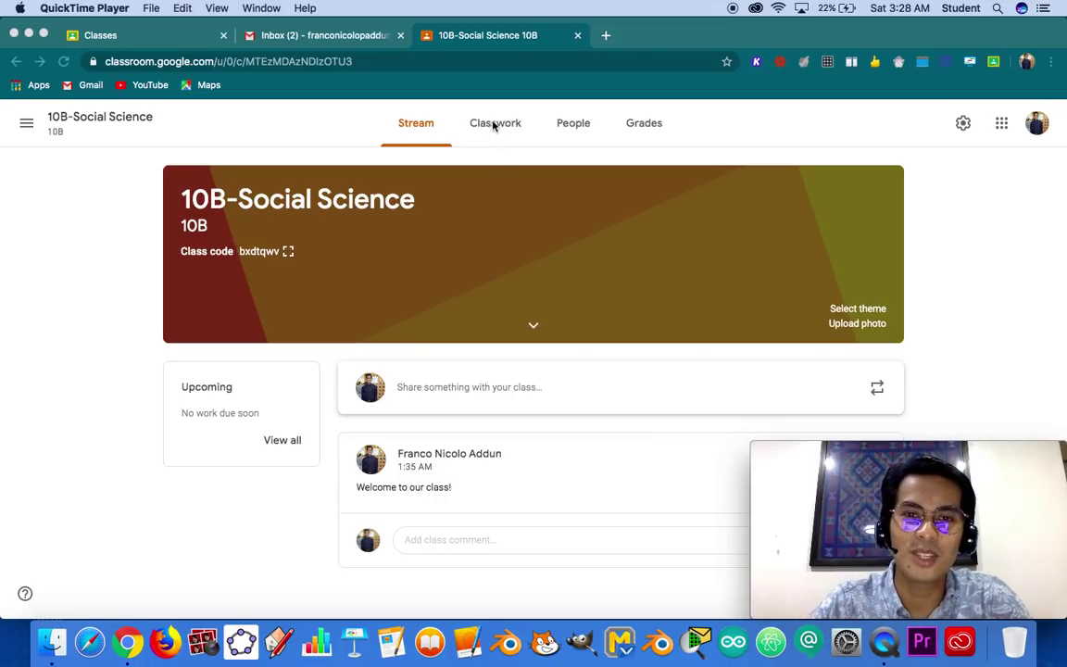
- Open the Classwork page of the 10B-Social Science class
left_click(493, 124)
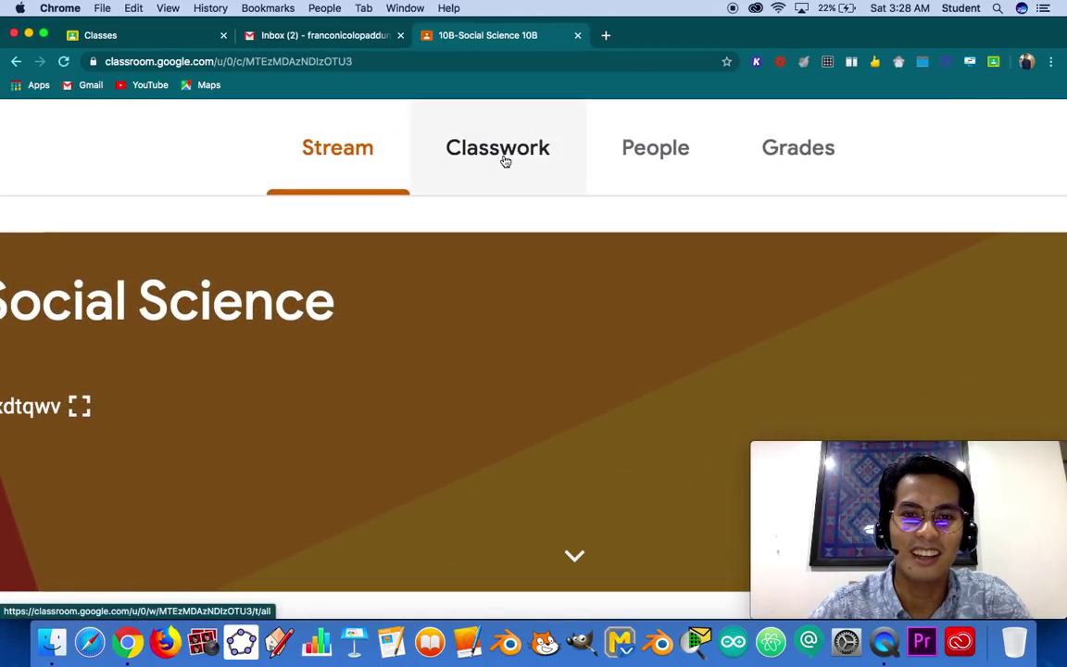
left_click(503, 162)
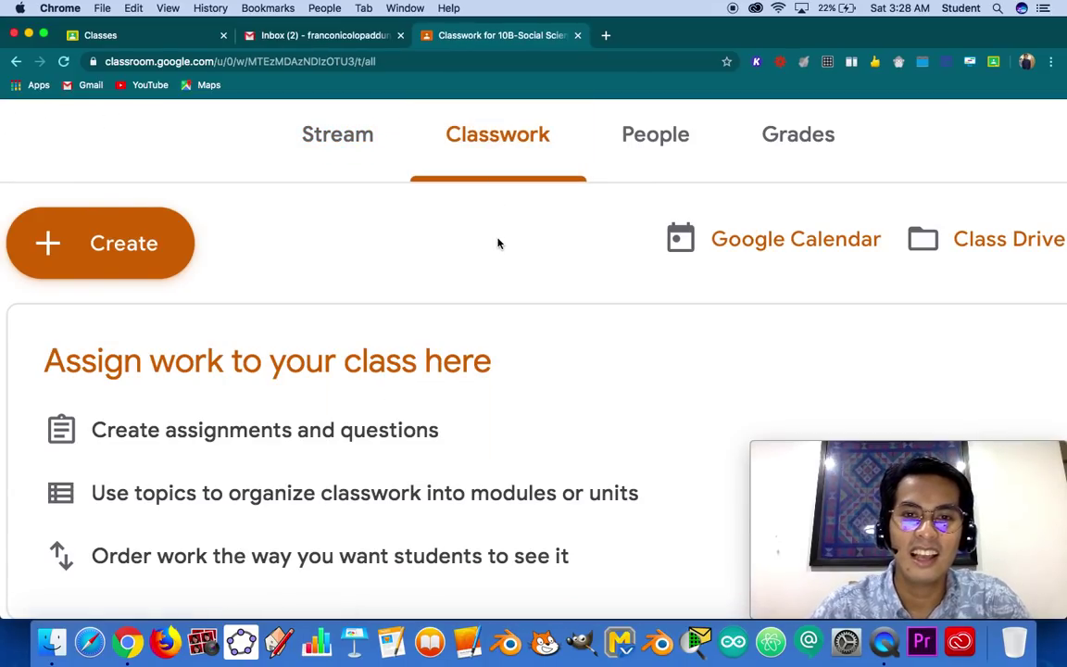
key("super+minus")
key("super+minus")
key("super+minus")
key("super+minus")
key("super+minus")
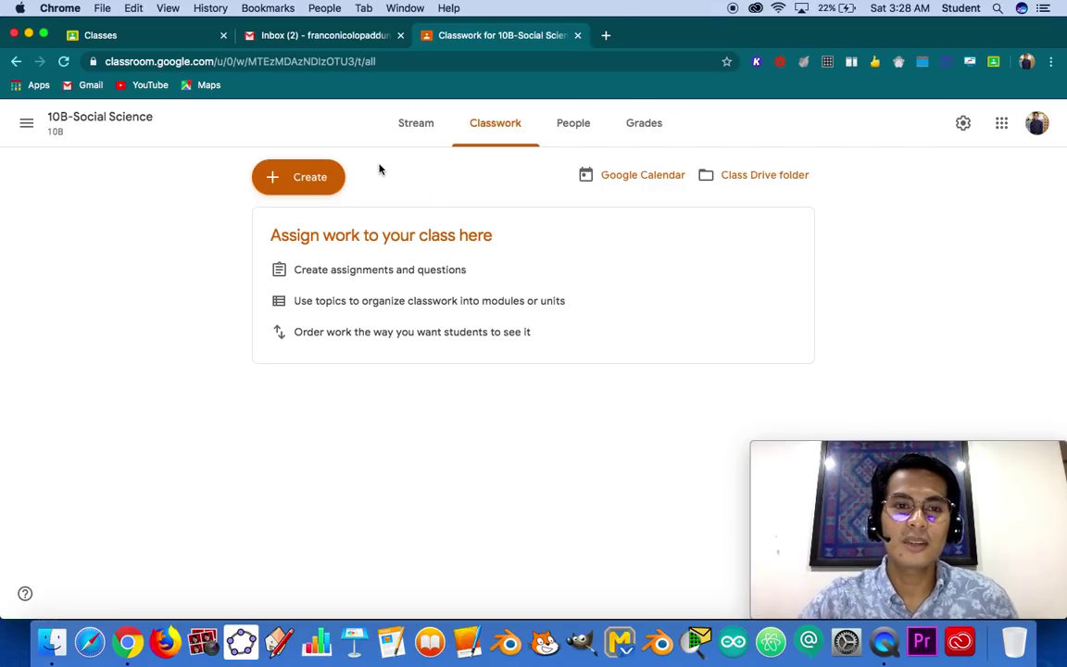
- Add a classwork topic named "Module 1: Nasyon [Week 1]" to the 10B-Social Science class
scroll(225, 202, "up", 5)
scroll(225, 202, "up", 1)
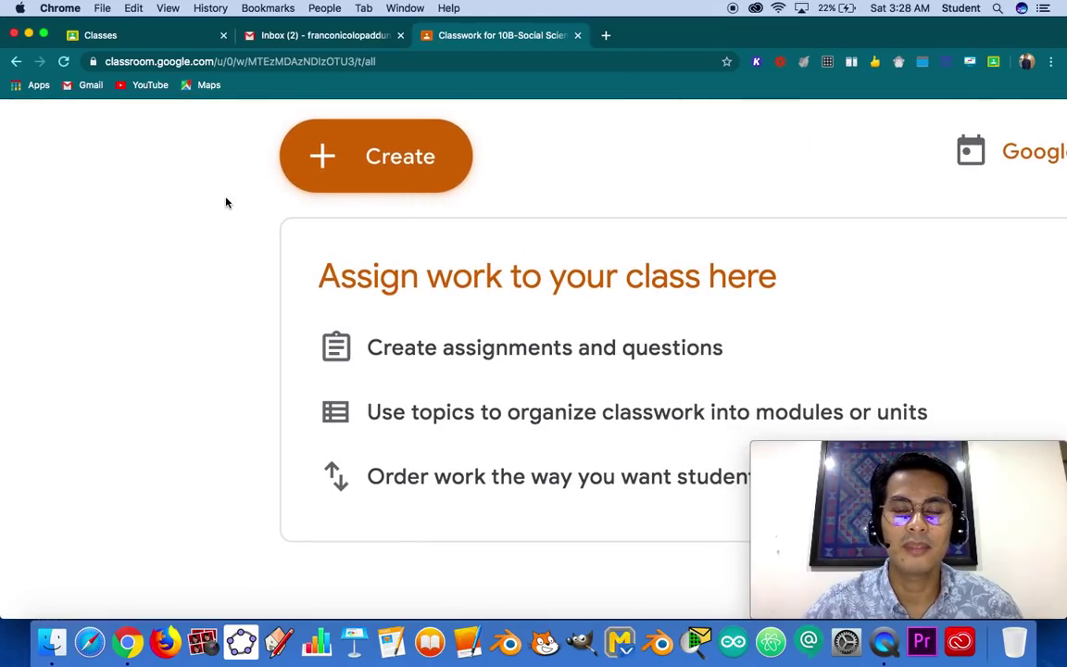
left_click(369, 171)
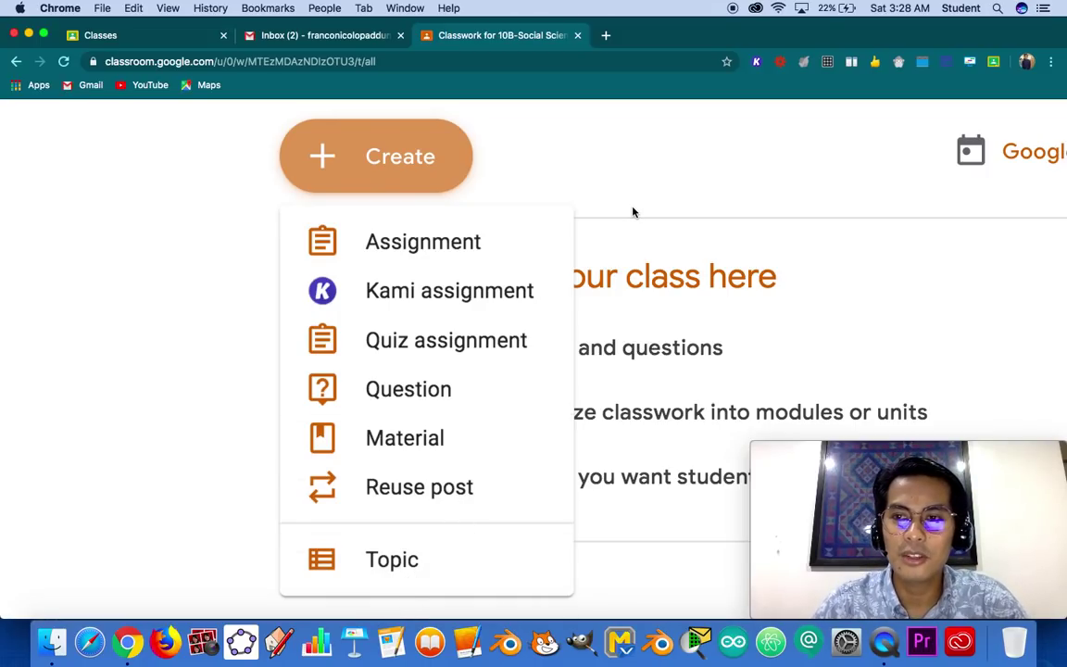
scroll(633, 212, "down", 5)
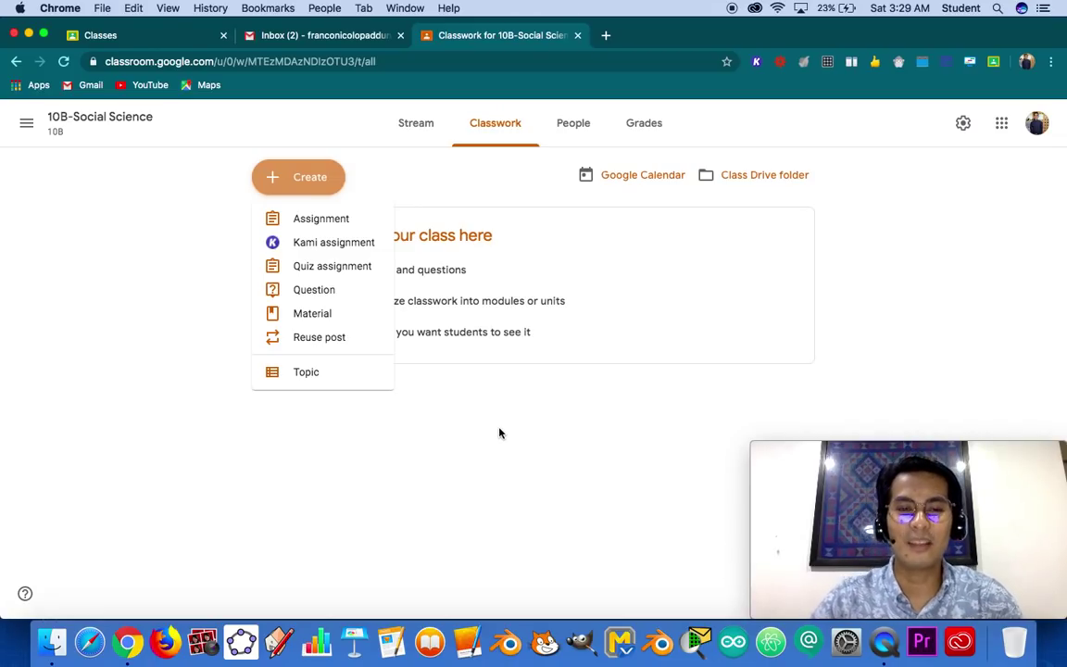
left_click(344, 380)
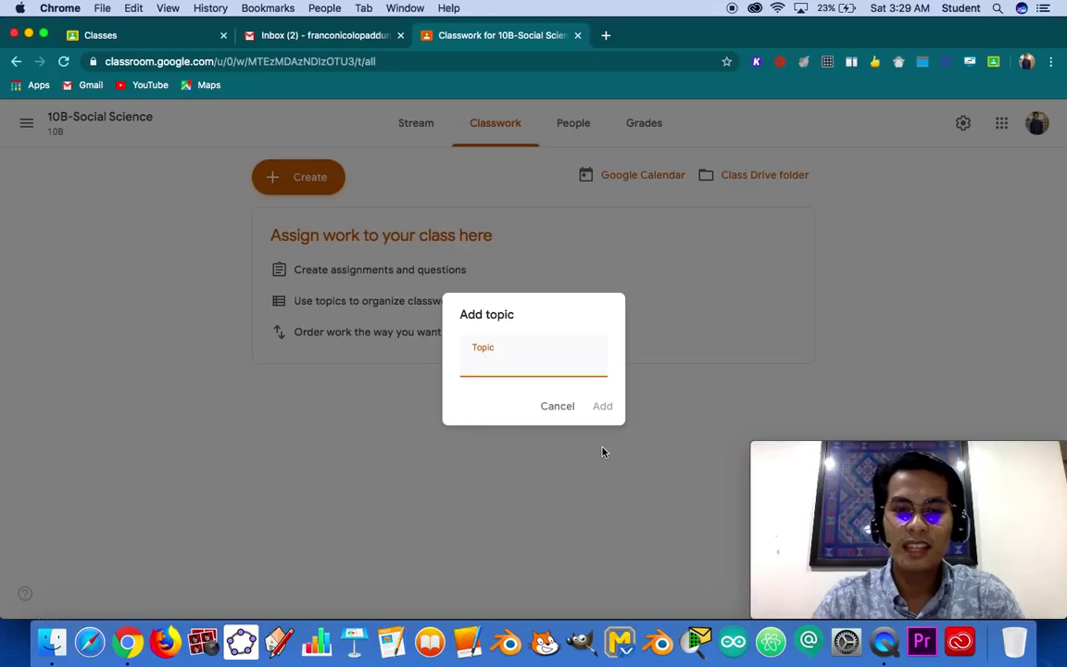
type("M")
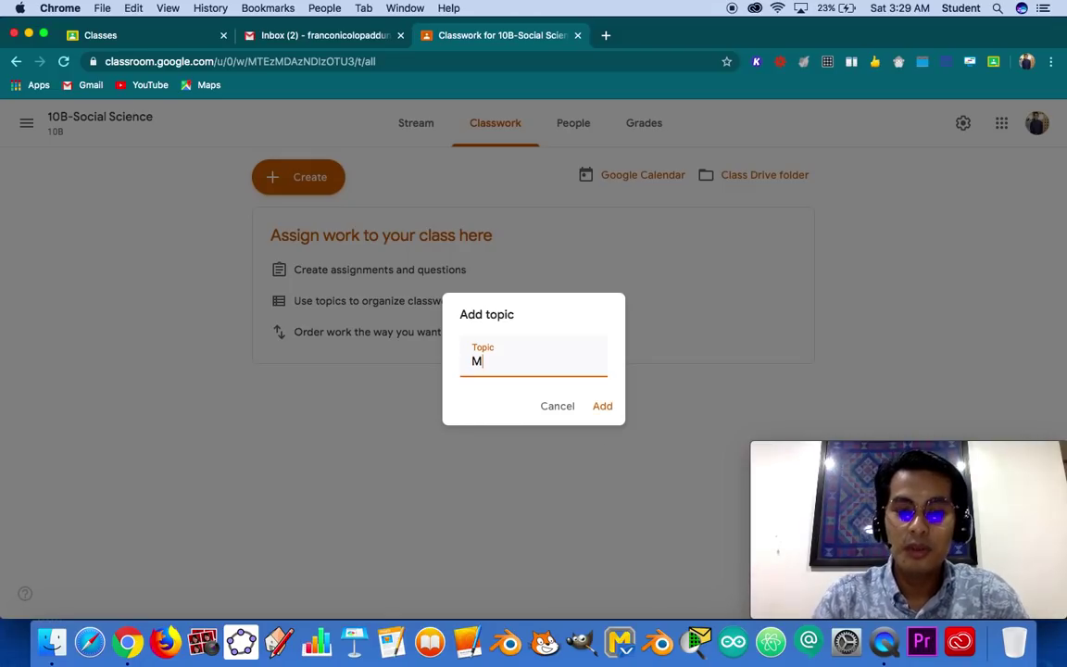
type("odule")
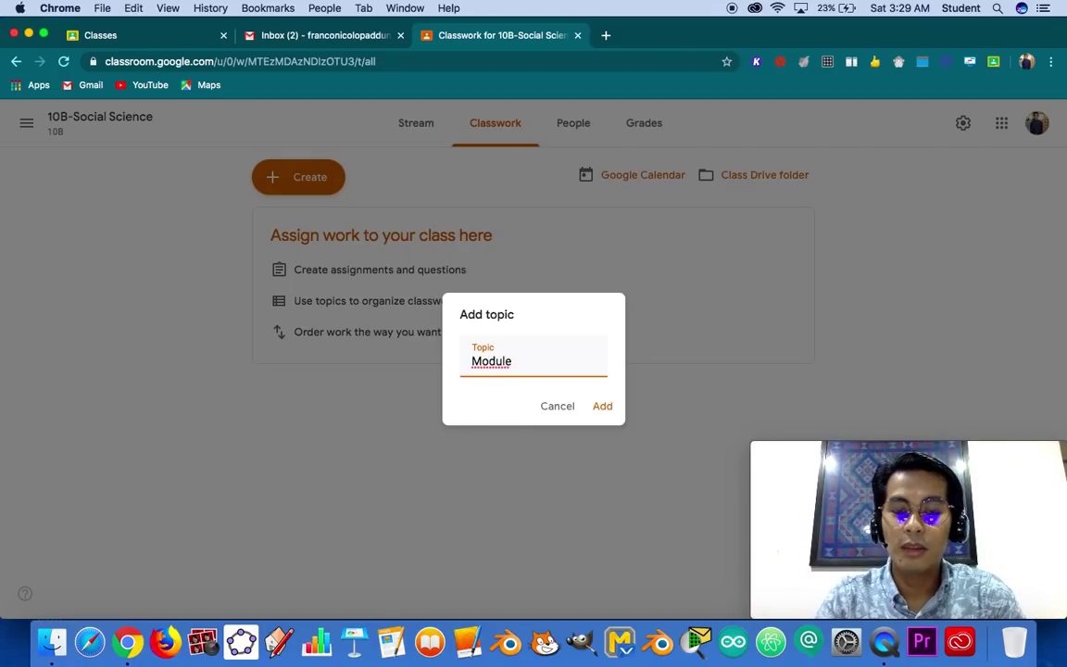
type(" 1: Nasyon")
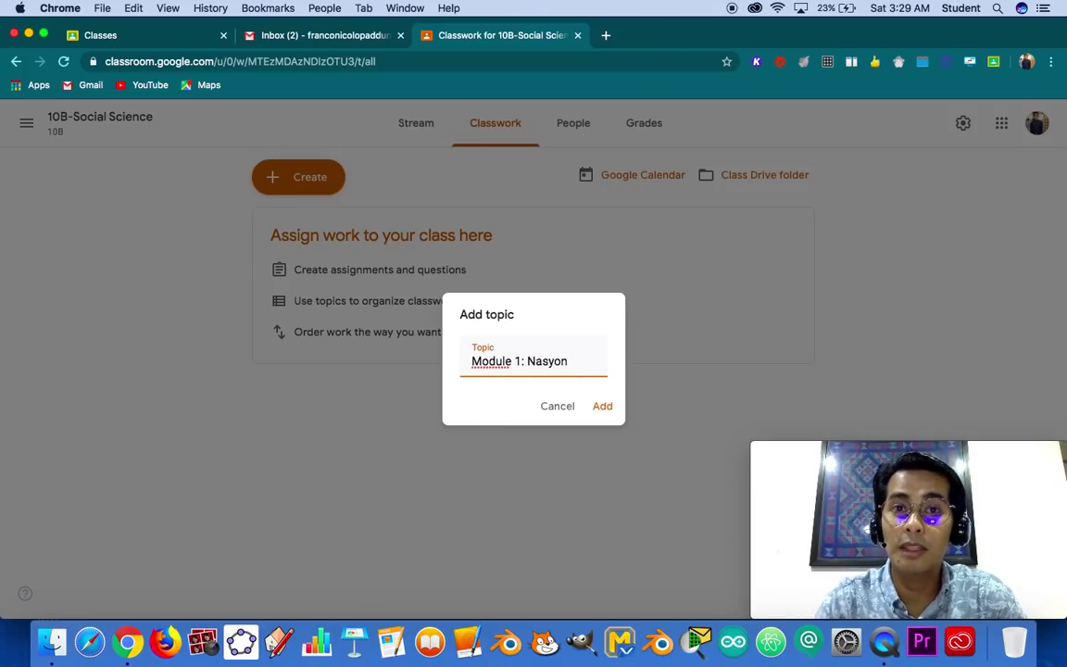
type("[")
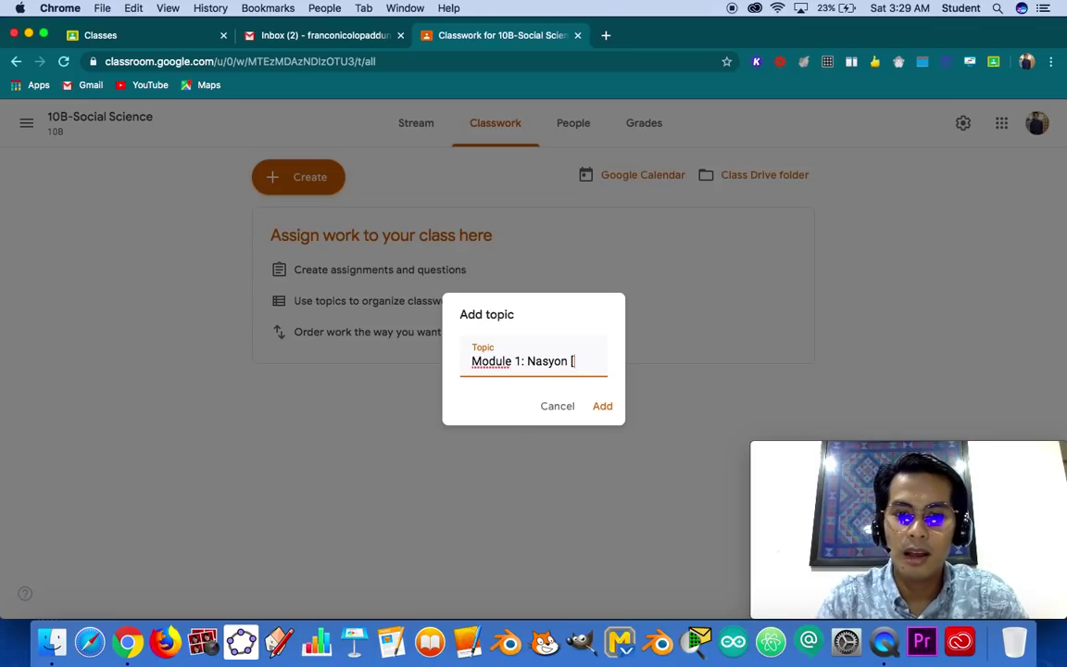
type("Week 2")
key("BackSpace")
type("1]")
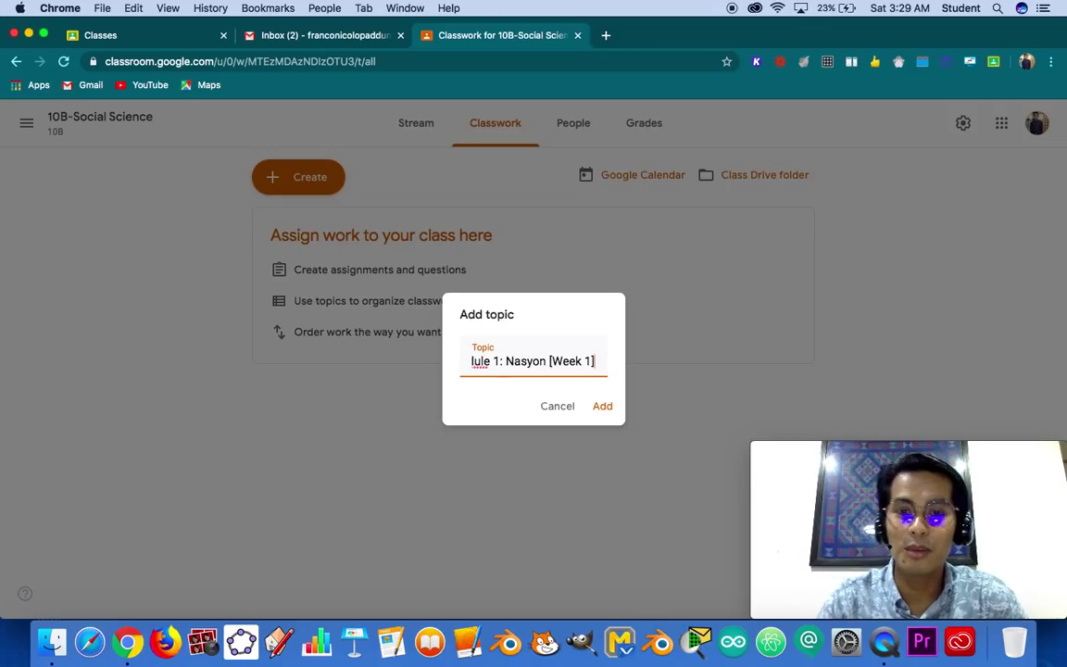
left_click(601, 408)
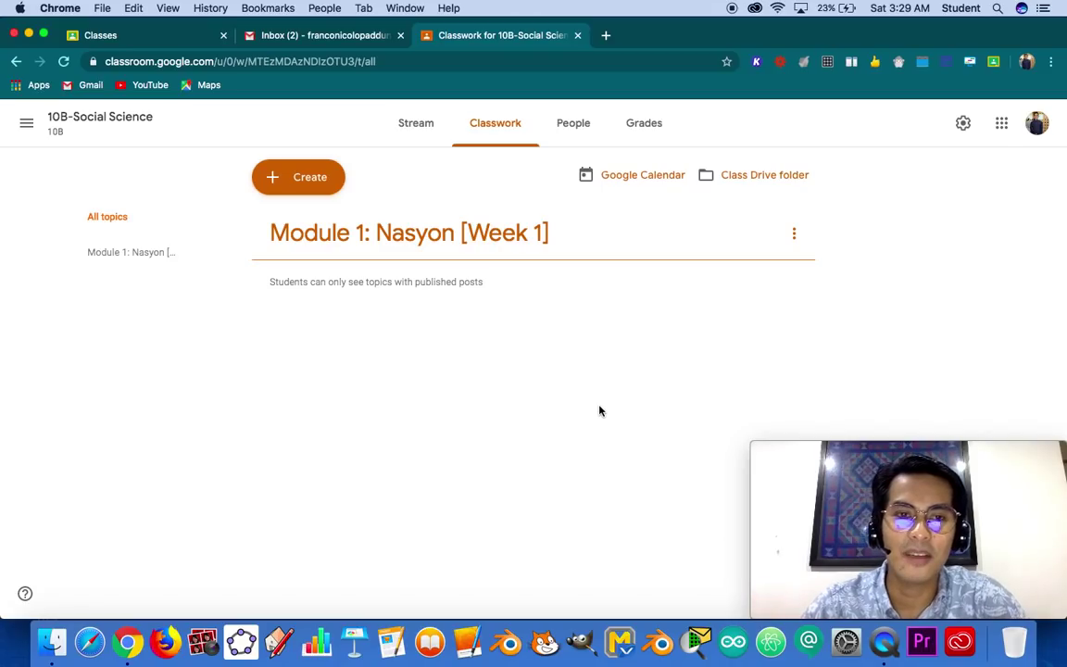
- Start a new class material and title it "Babasahin at Sanggunian Tungkol sa Nasyon"
left_click(321, 187)
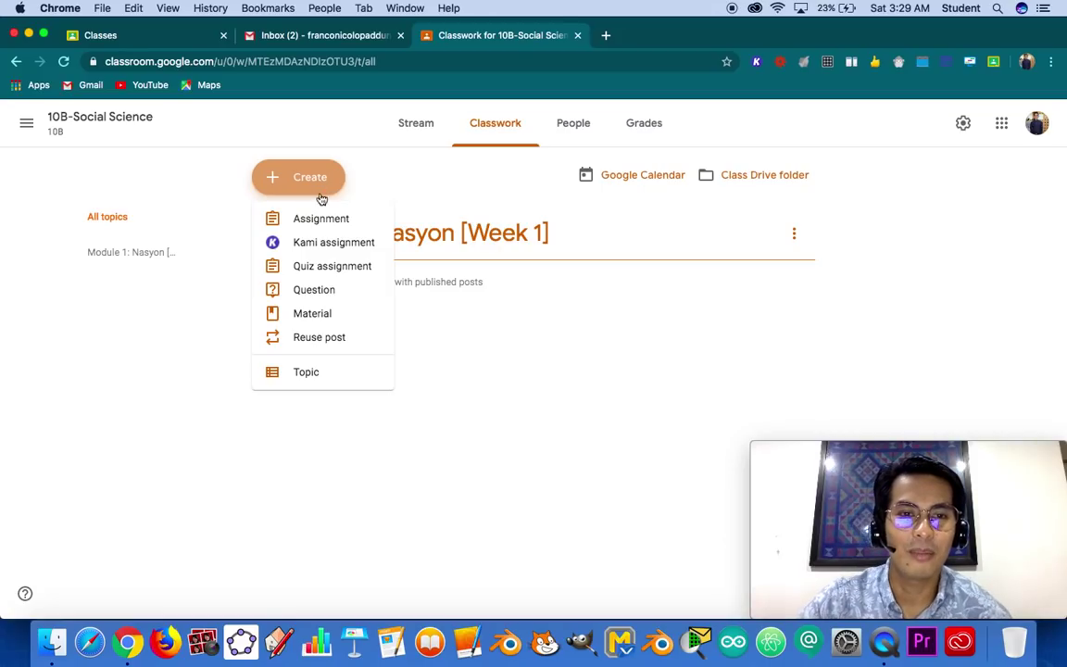
left_click(312, 314)
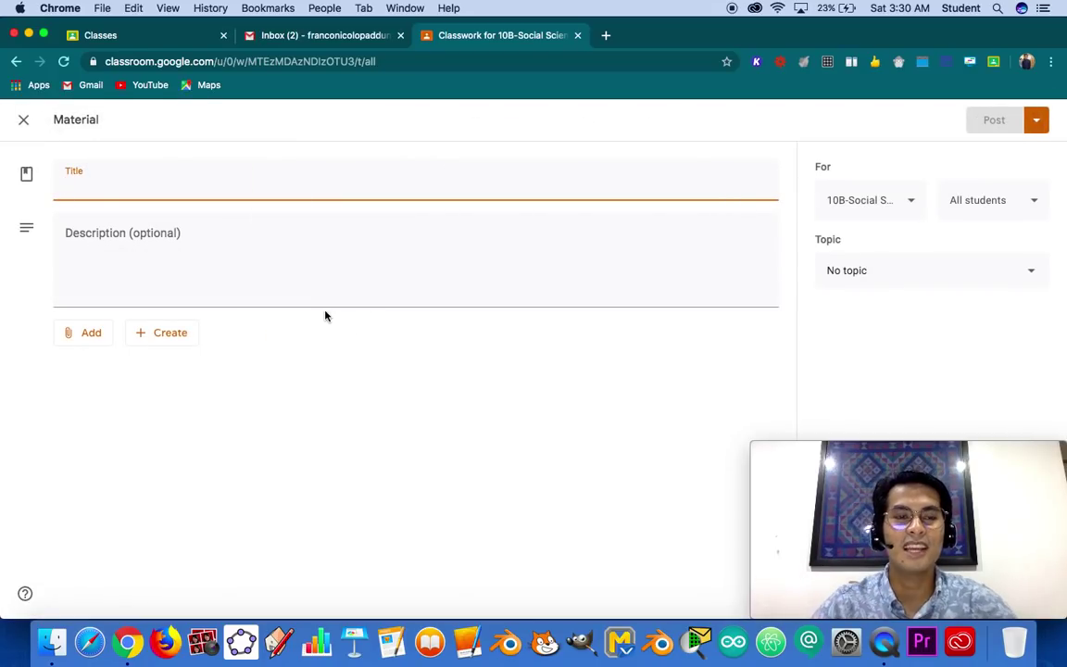
type("Ba")
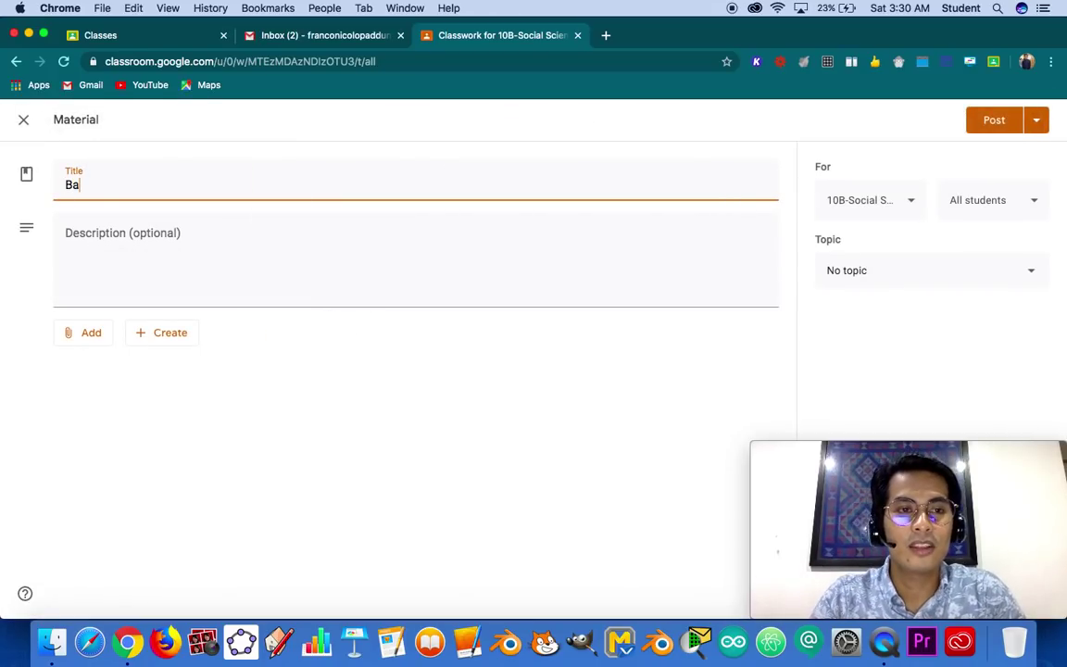
type("basahin ")
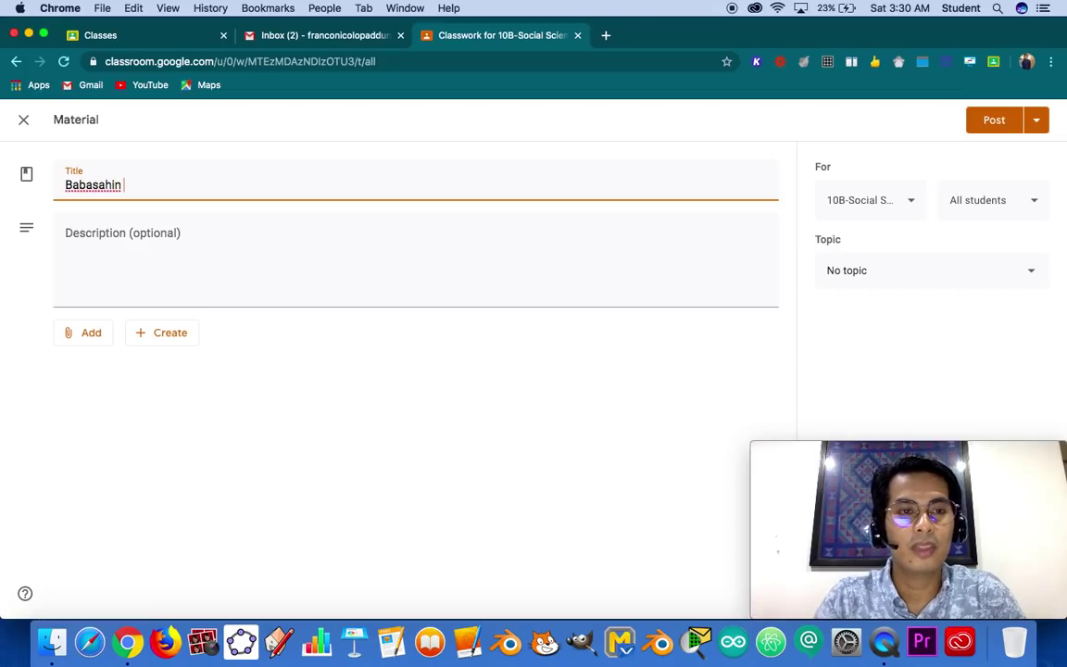
type("at Sanggu")
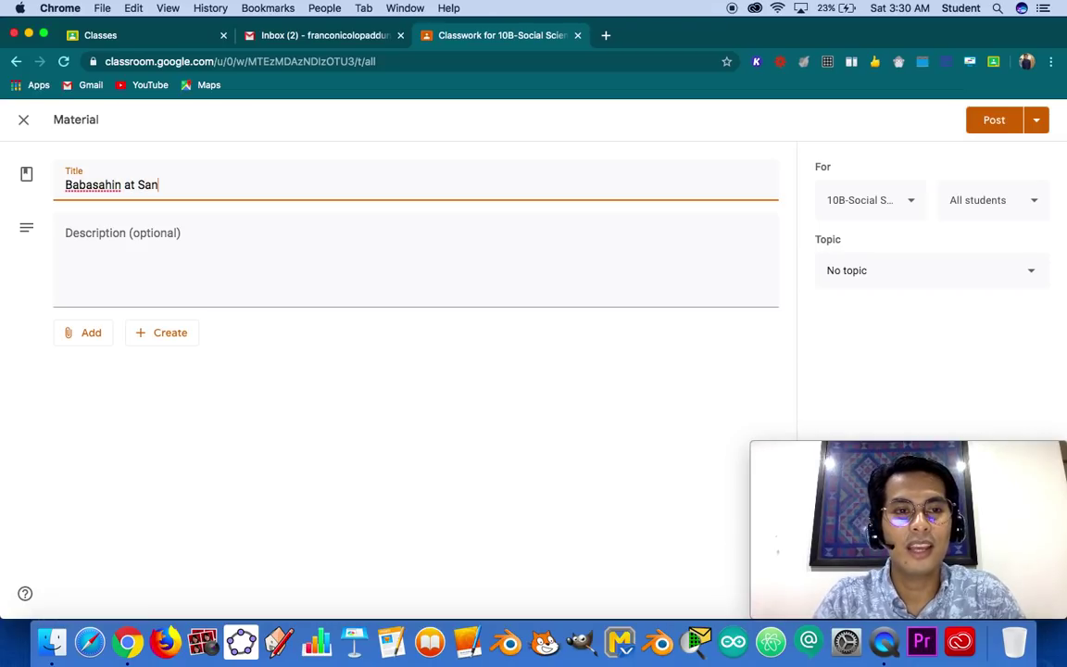
key("BackSpace")
type("gunian")
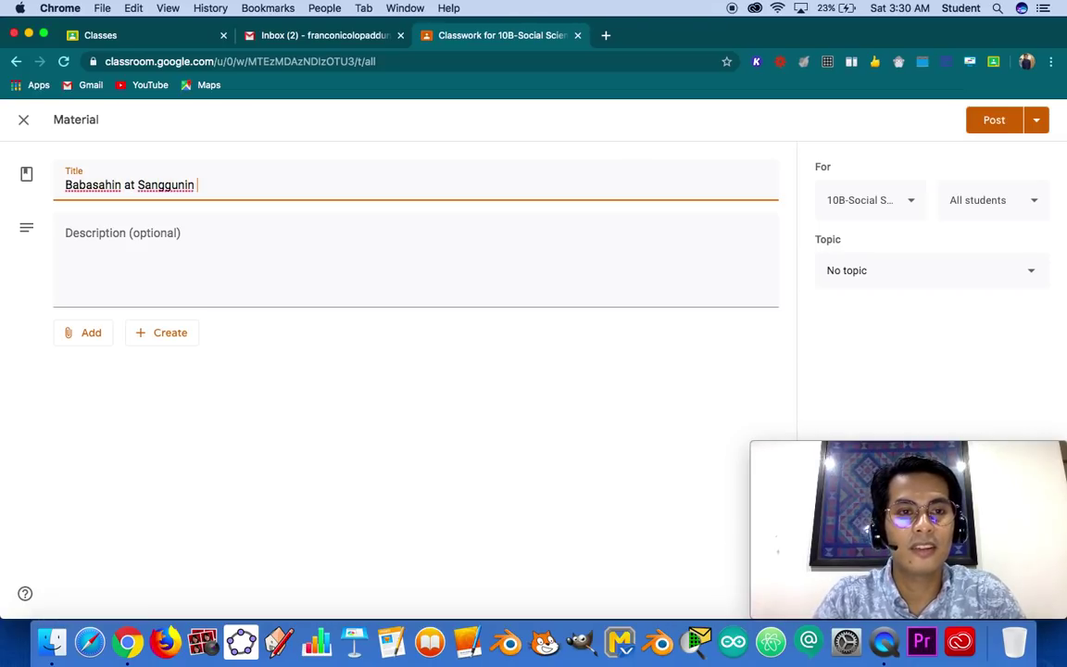
type(" Tungkol sa")
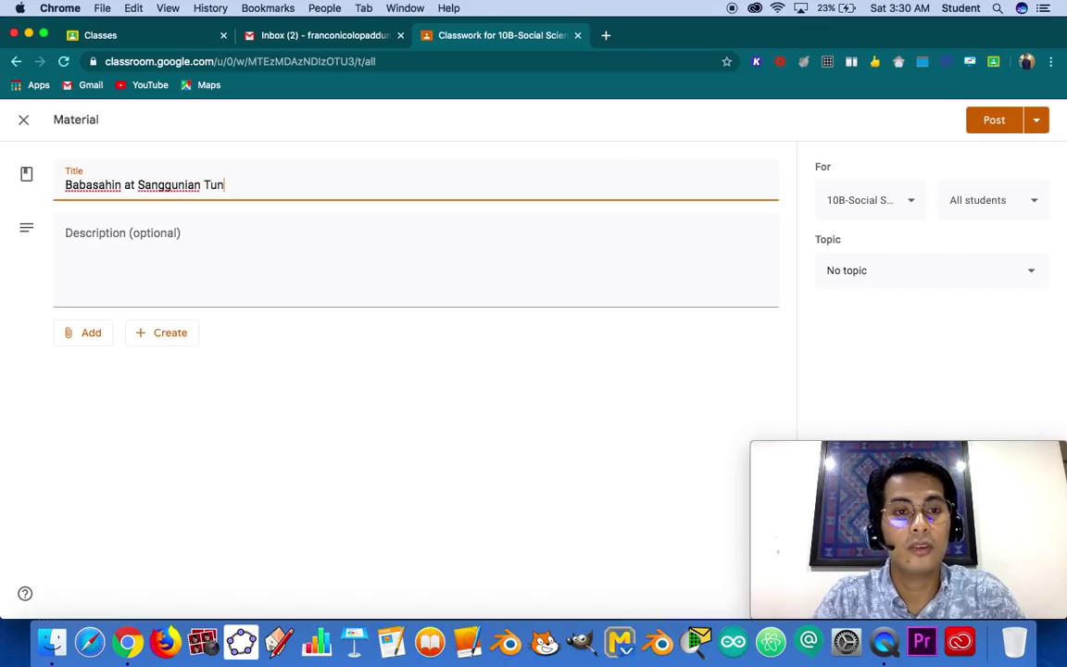
type(" Nasyon")
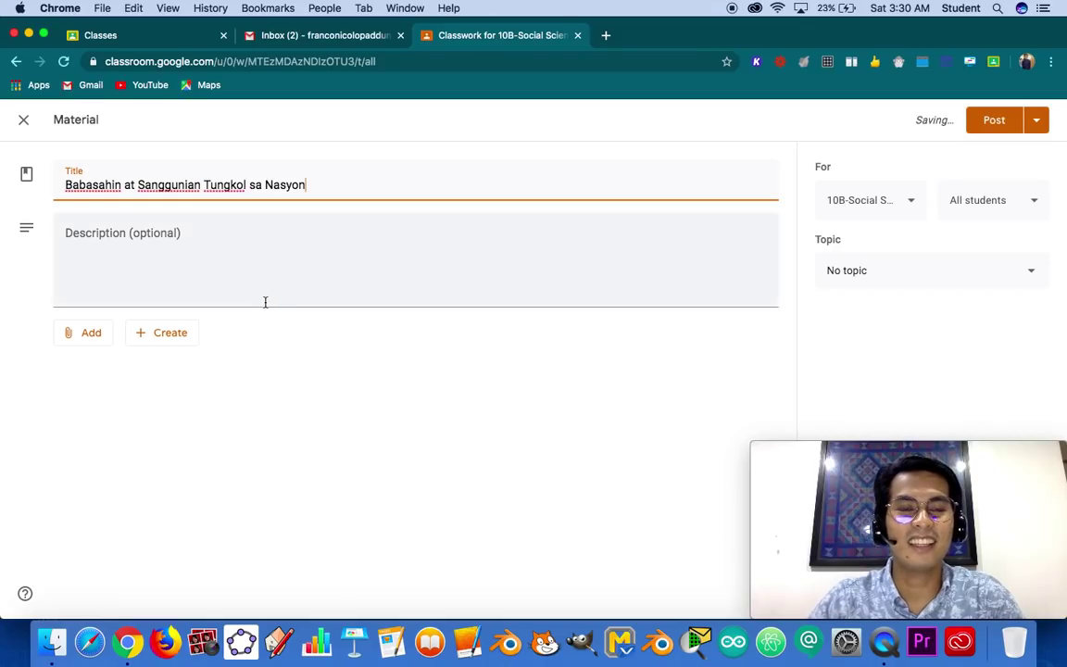
- Search Google Drive for "nation" and attach Source Analysis-Perspectives of a Nation.pdf to the material
scroll(35, 315, "up", 5)
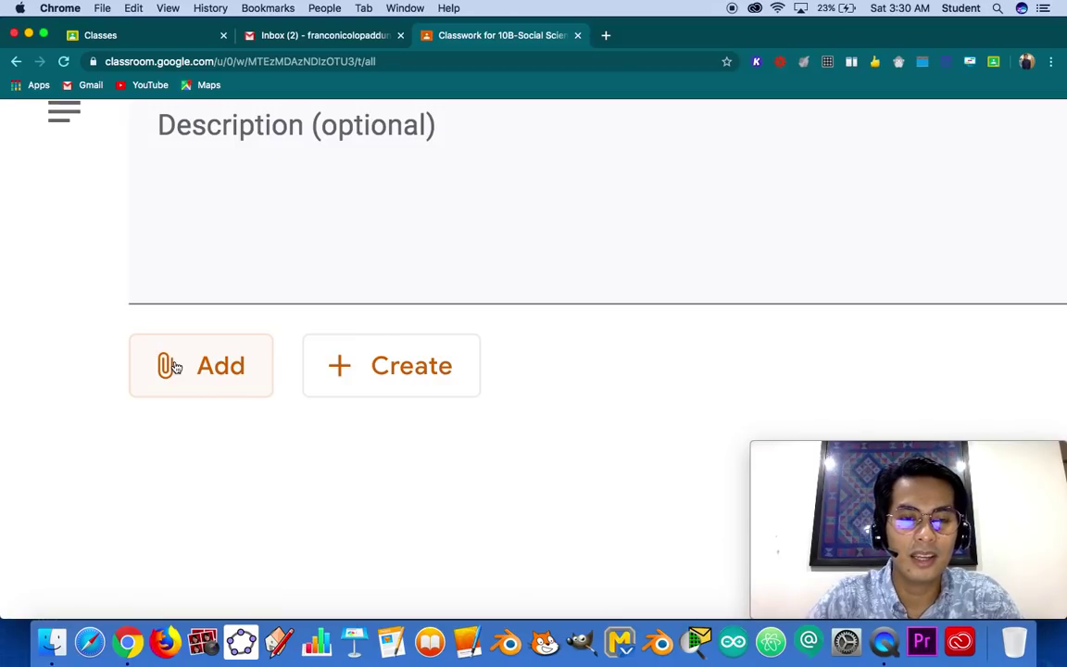
scroll(173, 366, "down", 1)
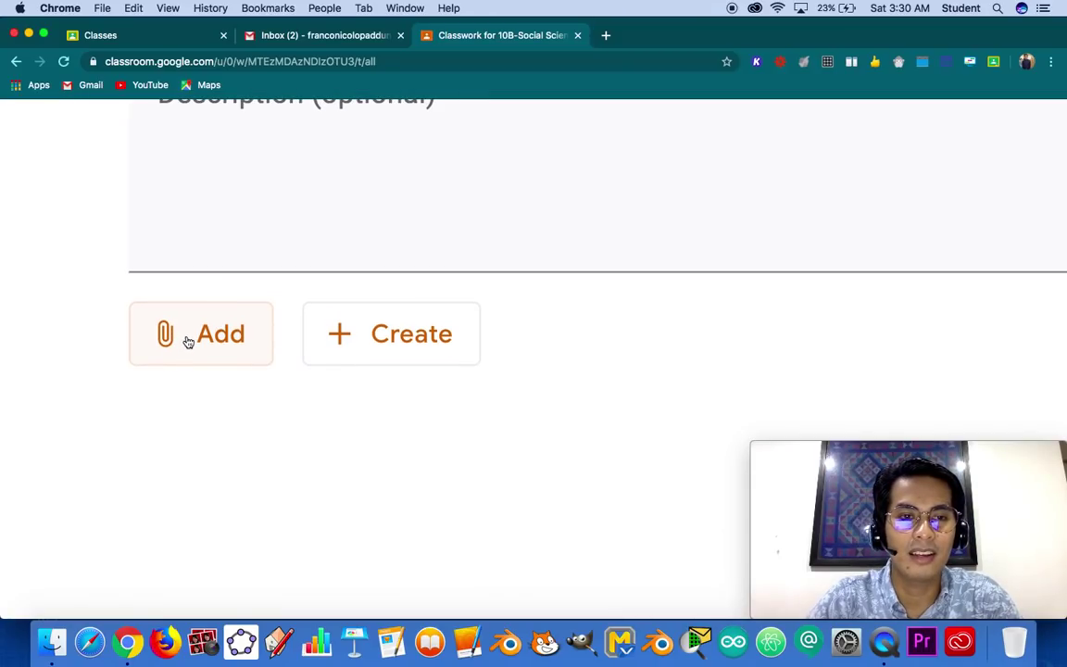
left_click(188, 343)
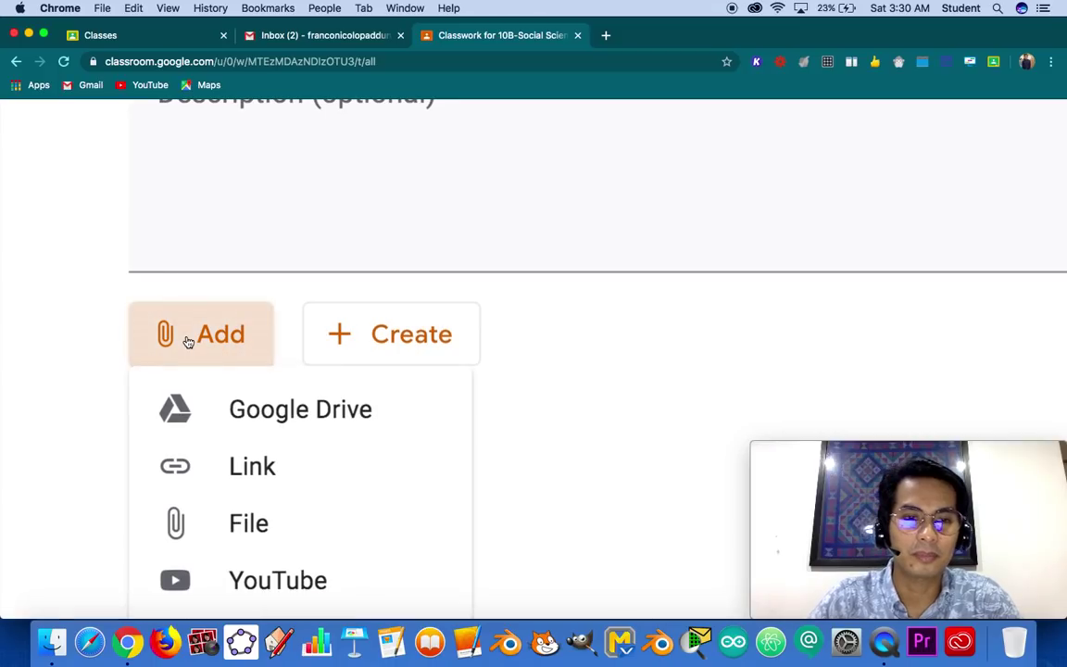
scroll(188, 343, "down", 1)
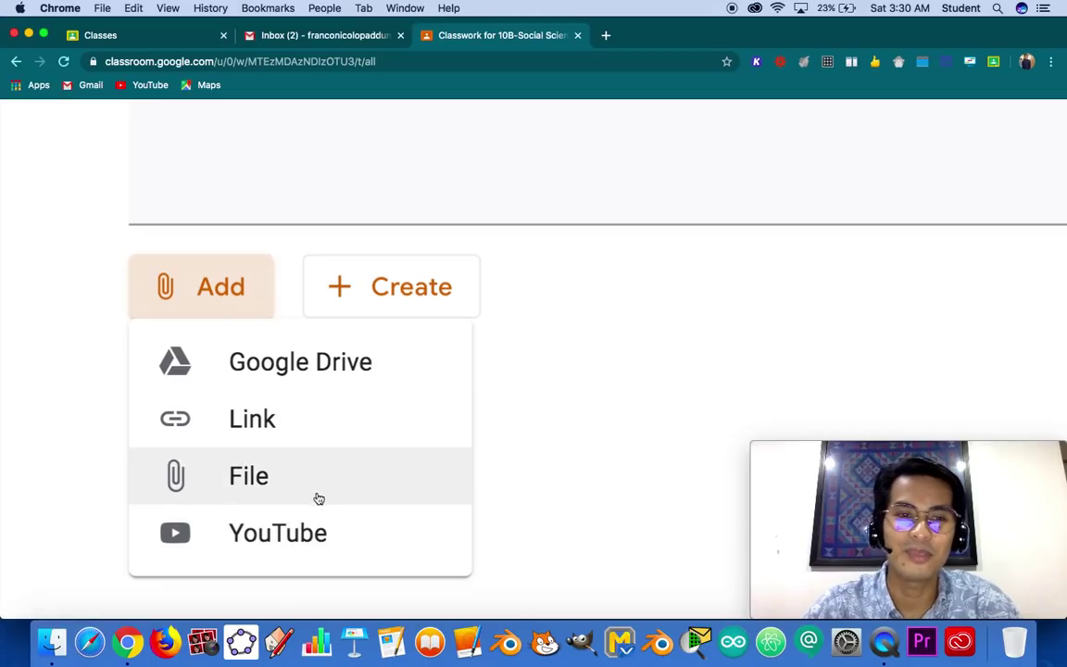
left_click(362, 362)
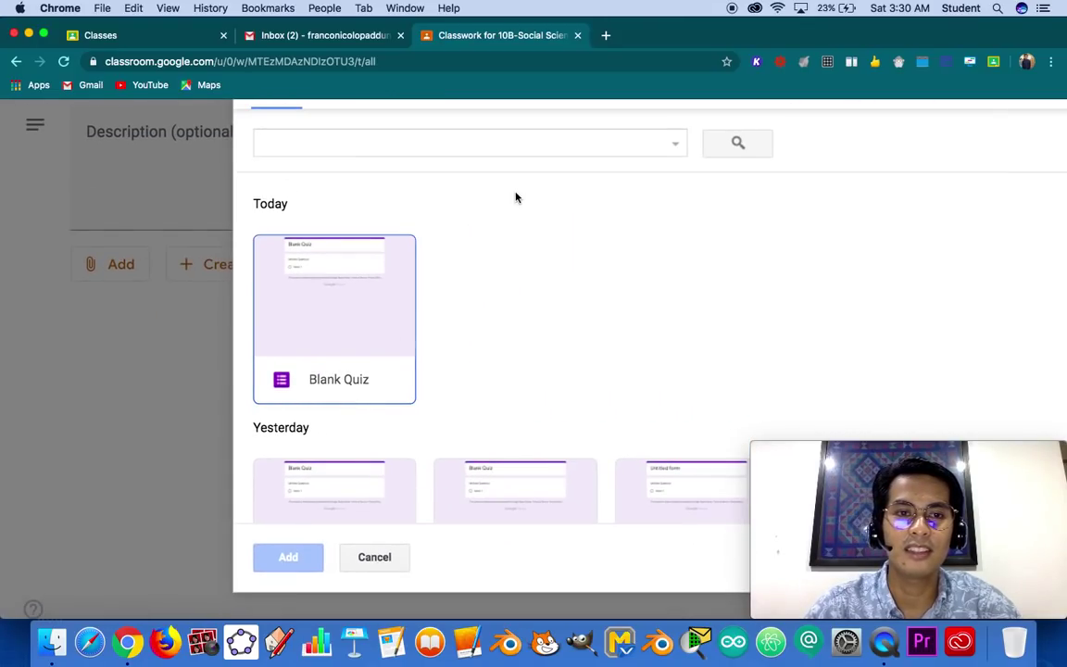
scroll(516, 198, "down", 3)
left_click(362, 246)
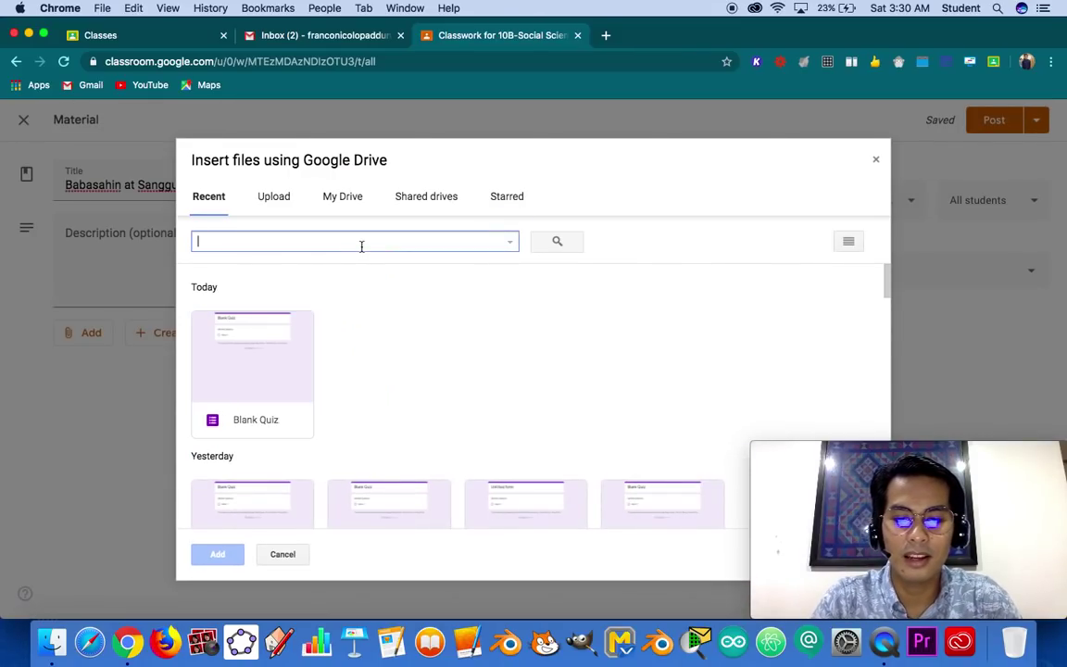
type("nation")
left_click(363, 281)
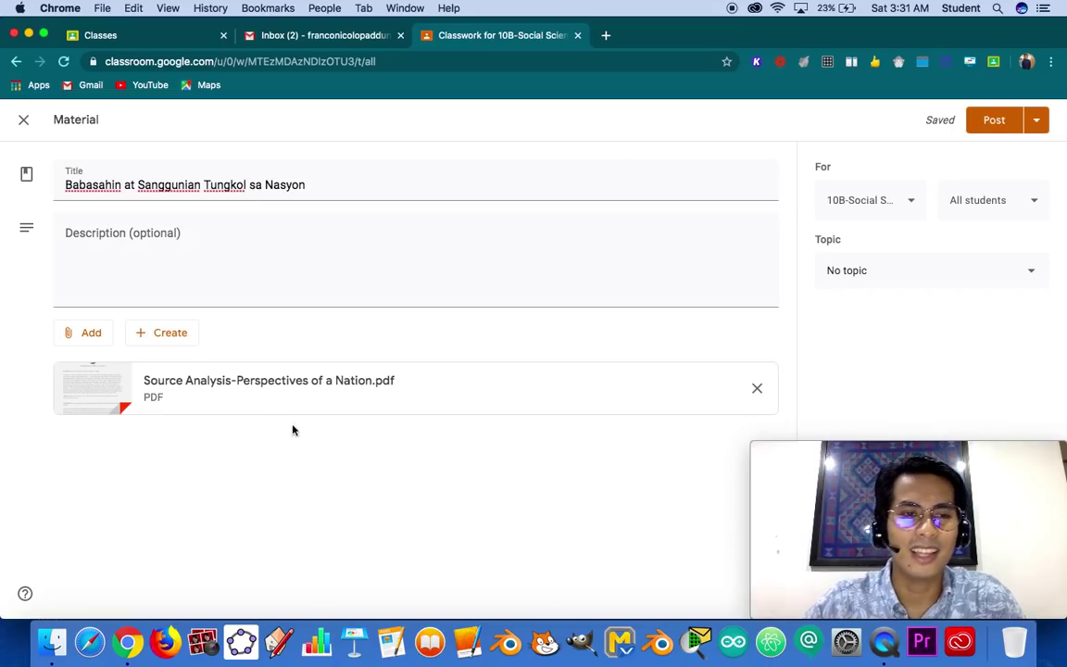
- Search YouTube for "What is nation?" and attach the video "Nationalism: (2) Ernest Renan: What is a Nation?" to the material
left_click(102, 339)
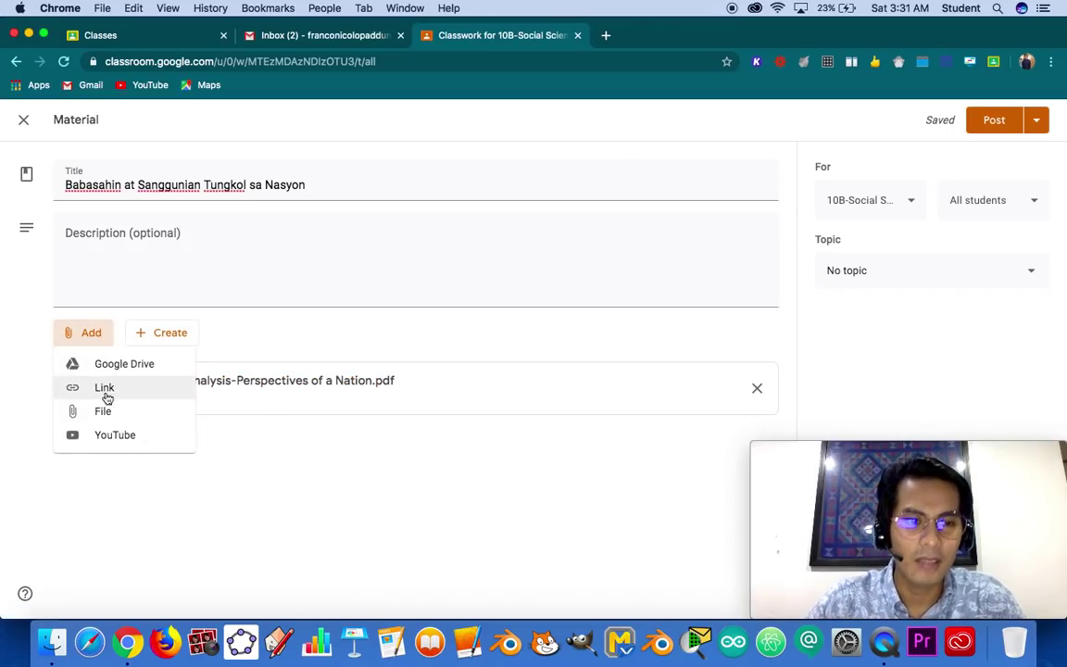
left_click(115, 435)
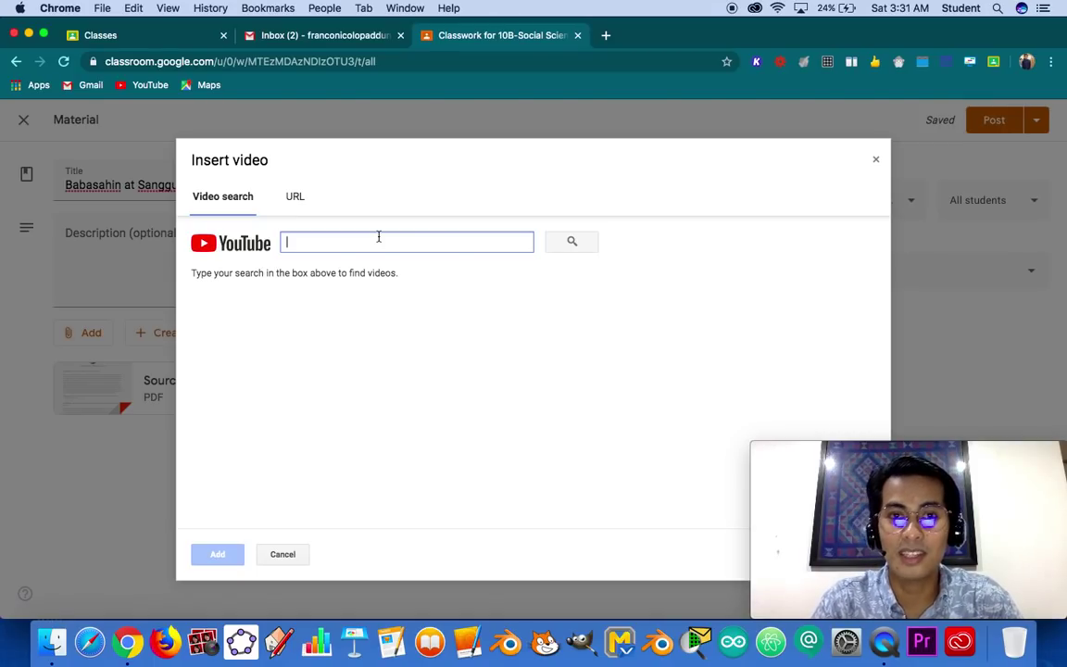
type("Wh")
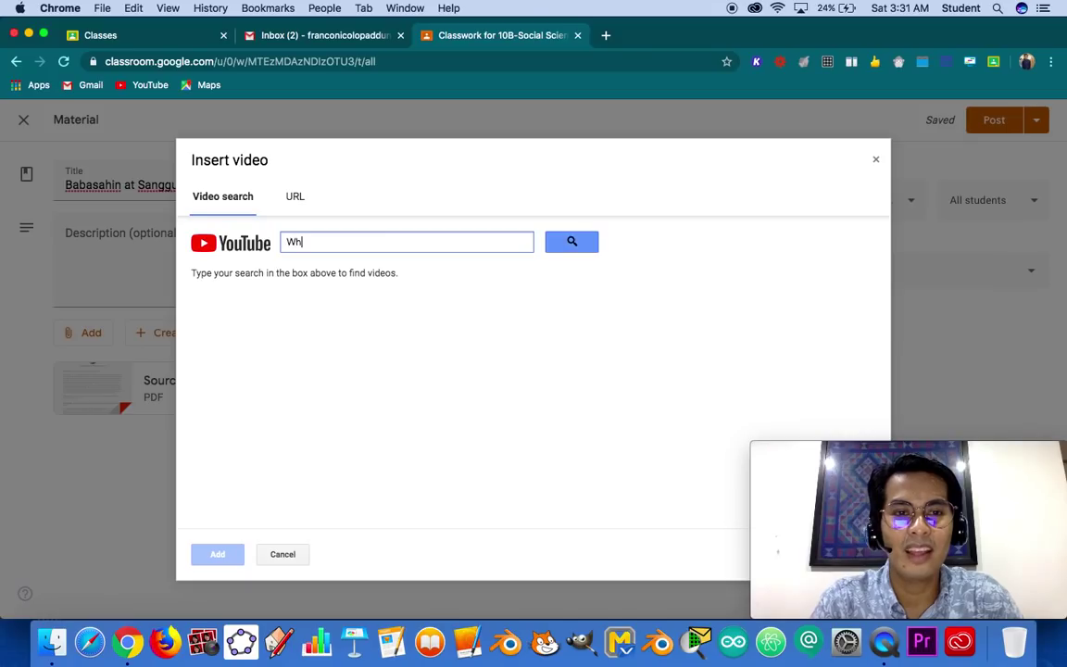
type("at is nation?")
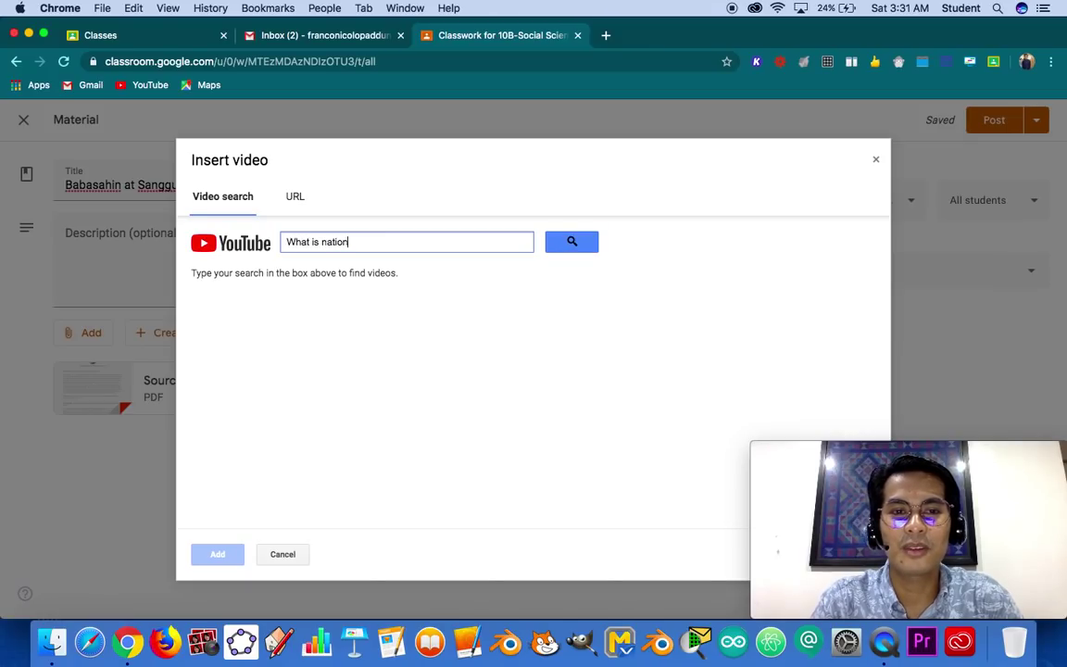
left_click(583, 242)
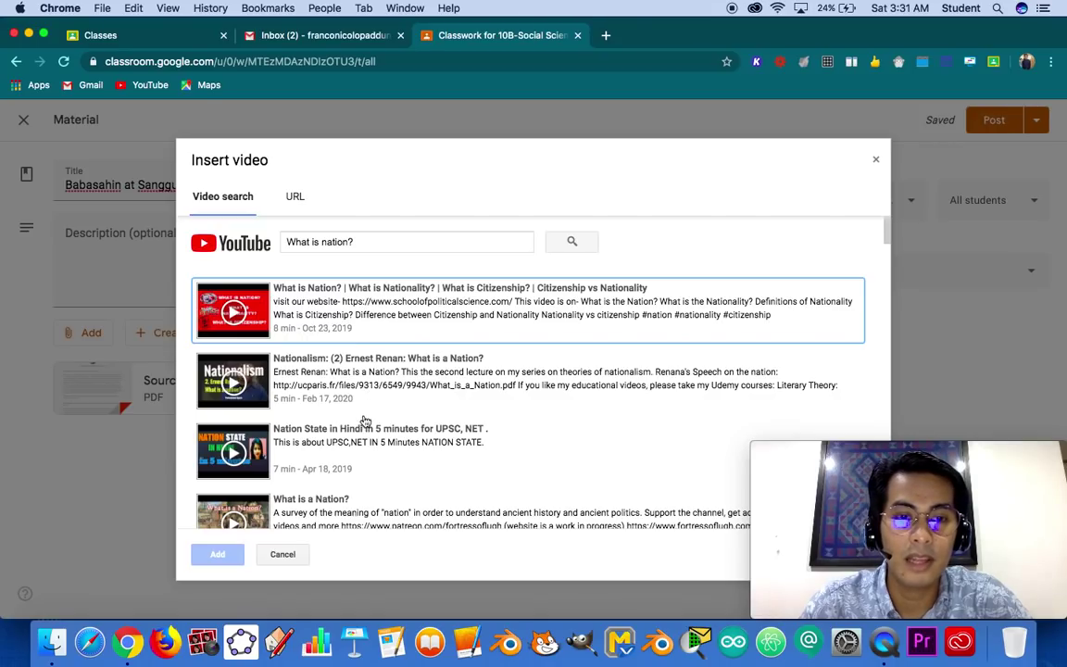
left_click(336, 366)
scroll(325, 376, "down", 3)
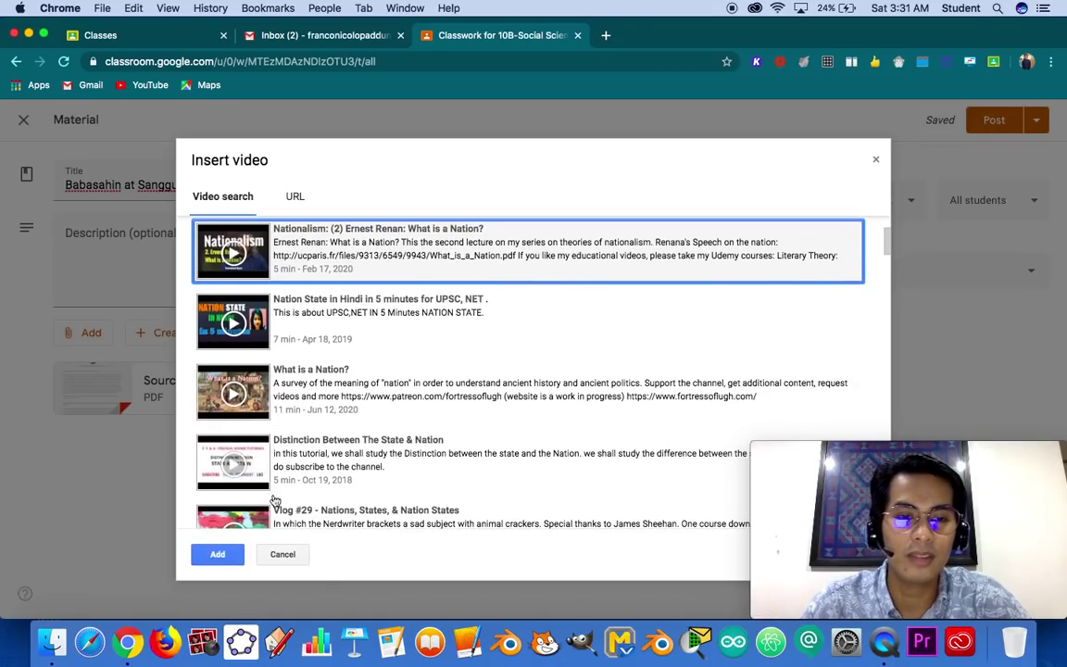
left_click(220, 555)
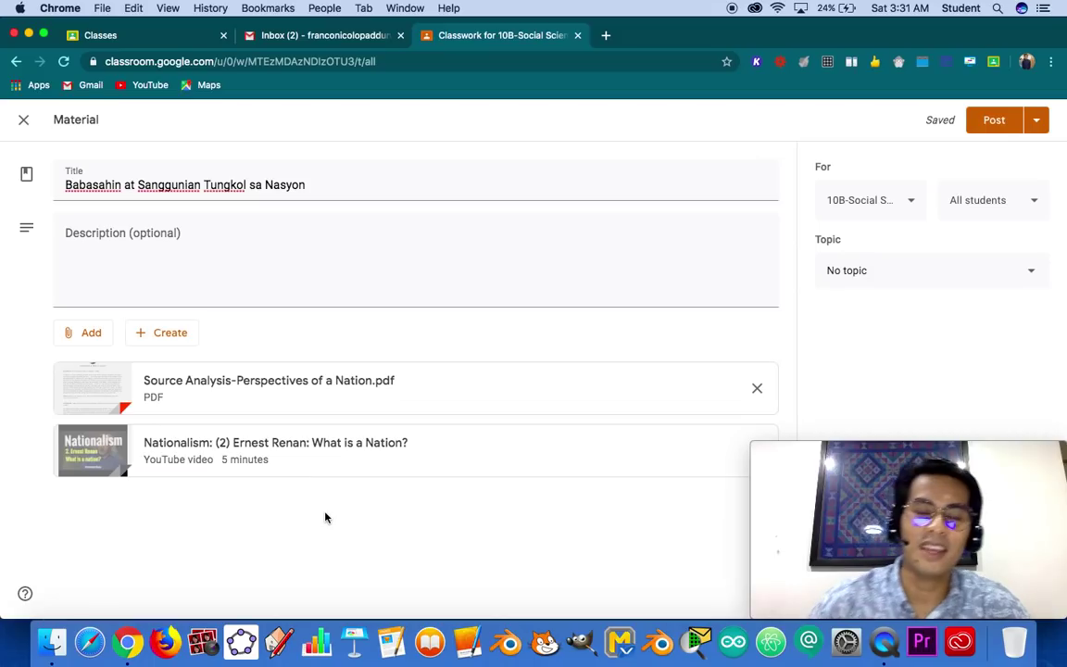
- Examine the kinds of new files that can be created as attachments for the material
left_click(184, 338)
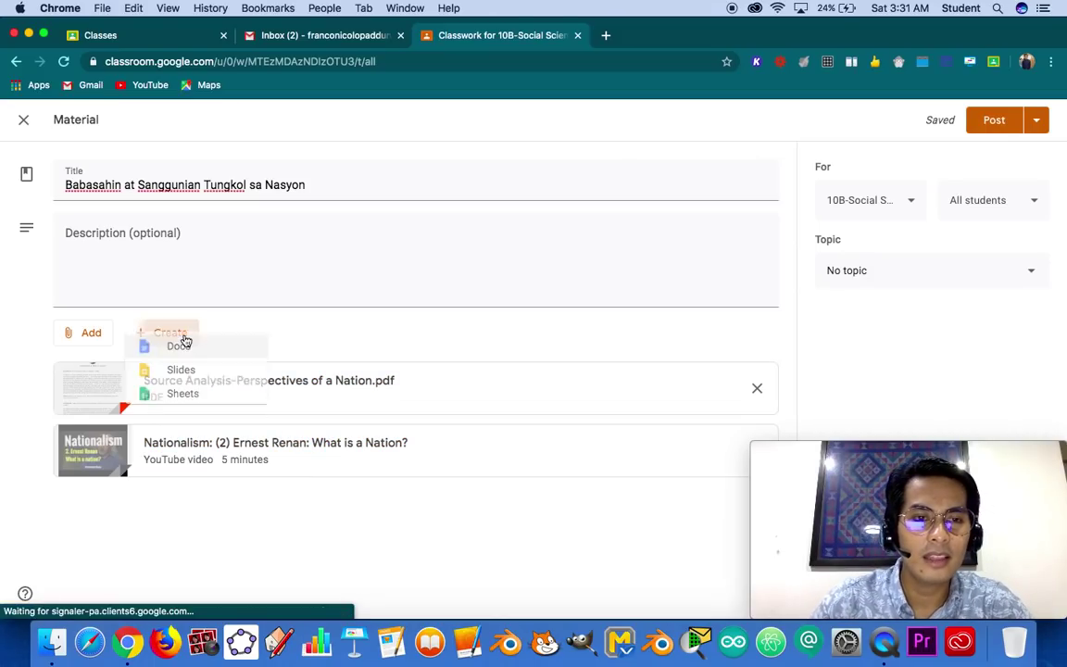
scroll(185, 341, "down", 2)
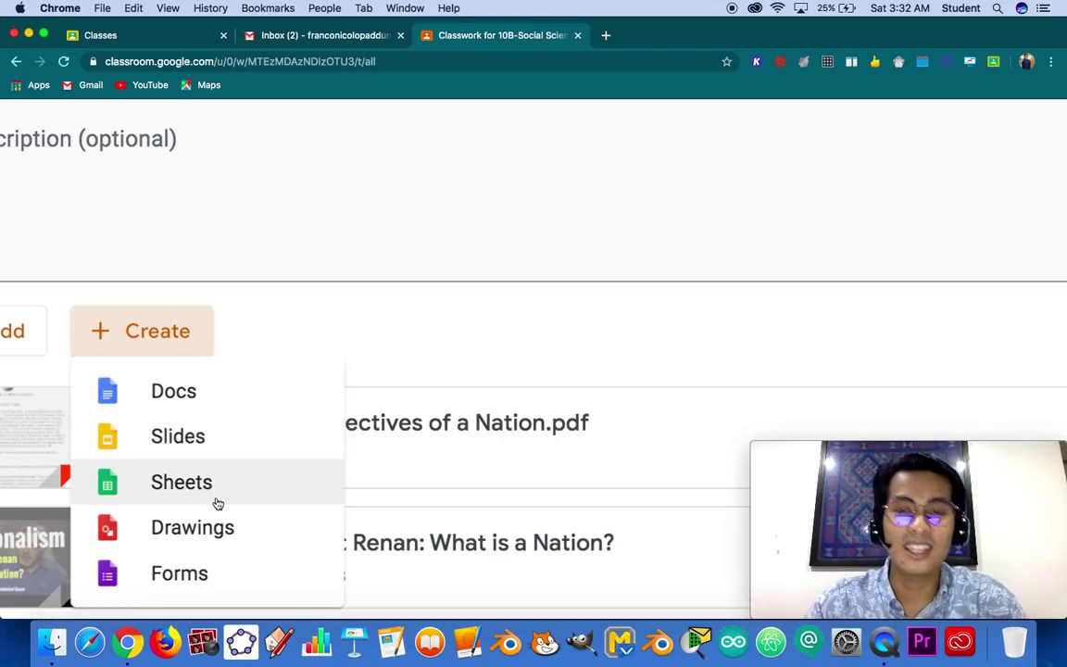
left_click(557, 240)
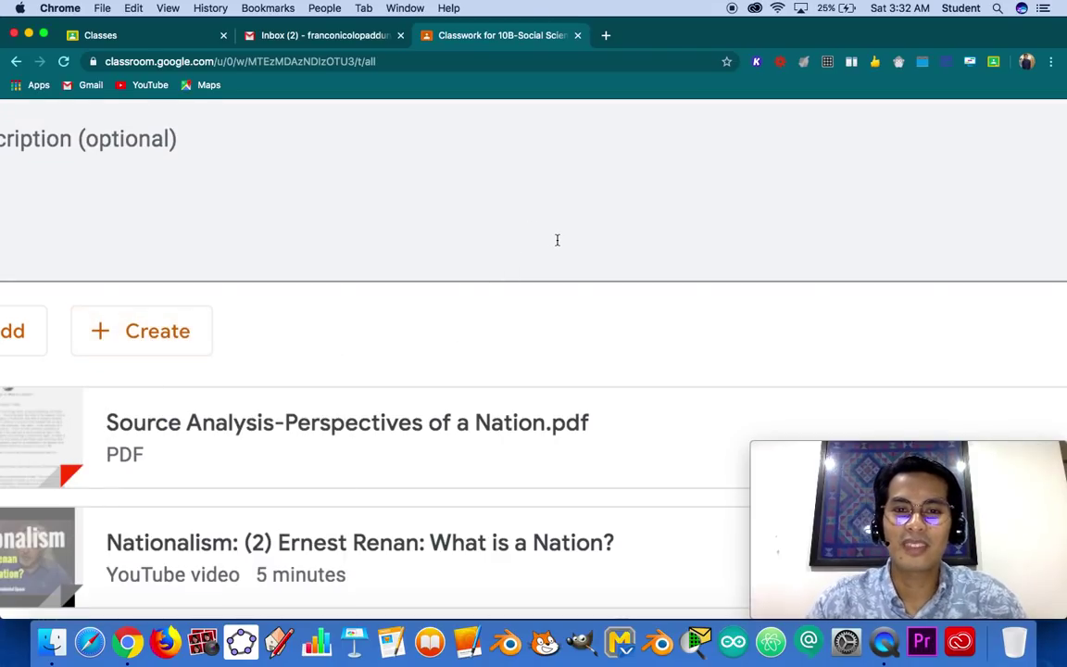
- Check the classes and students the material can be shared with and assign it to the topic "Module 1: Nasyon [Week 1]"
scroll(518, 264, "down", 5, "ctrl")
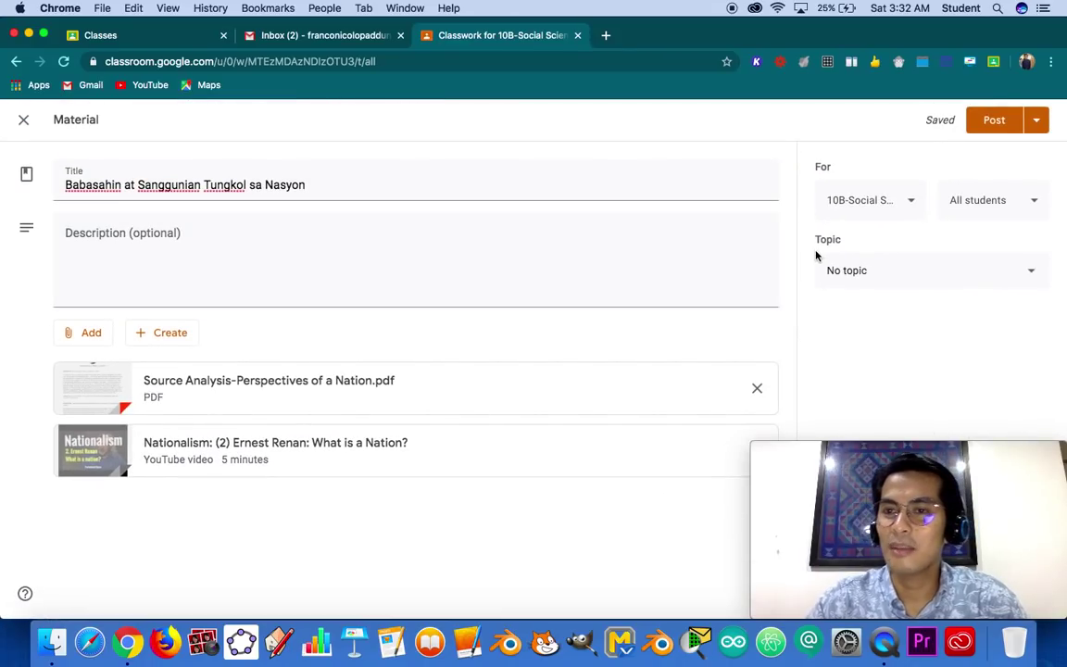
left_click(906, 205)
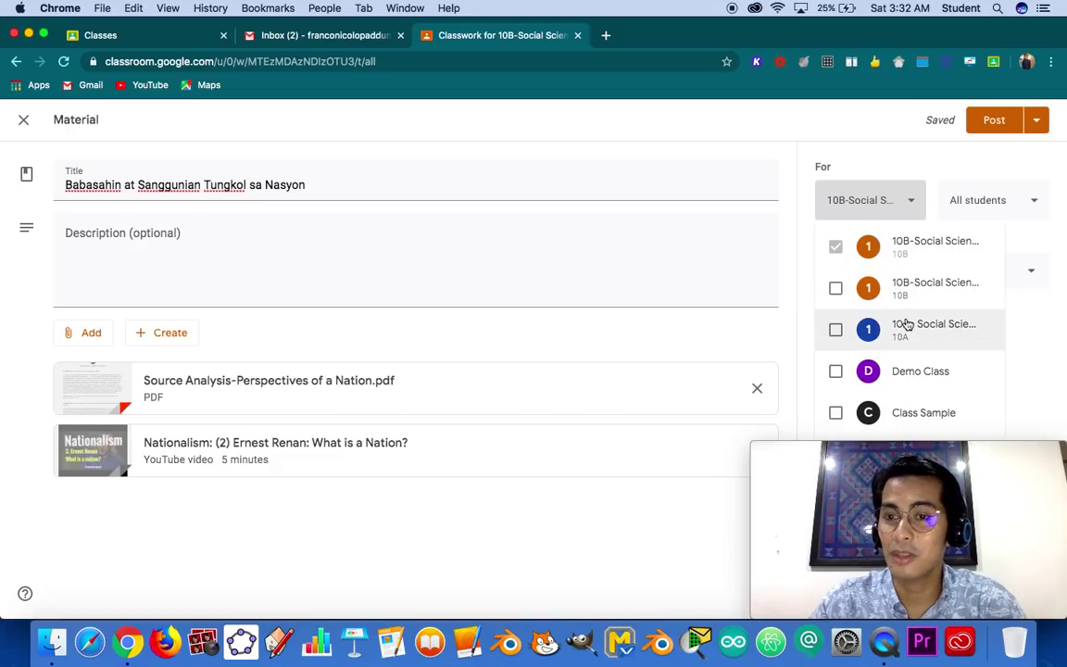
left_click(1030, 208)
left_click(1028, 208)
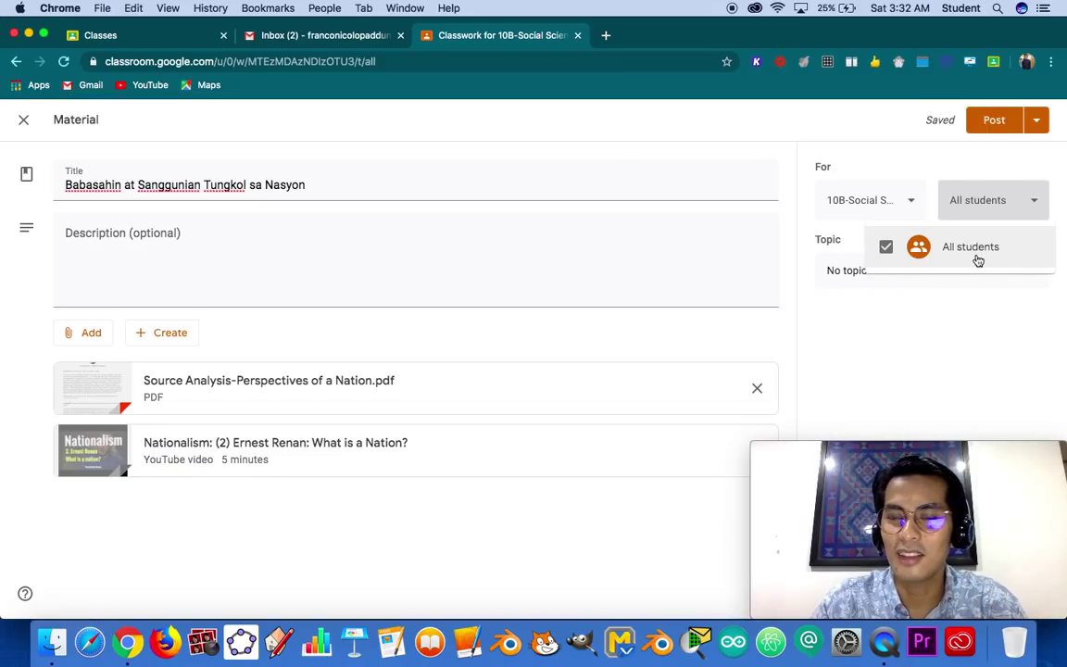
left_click(966, 328)
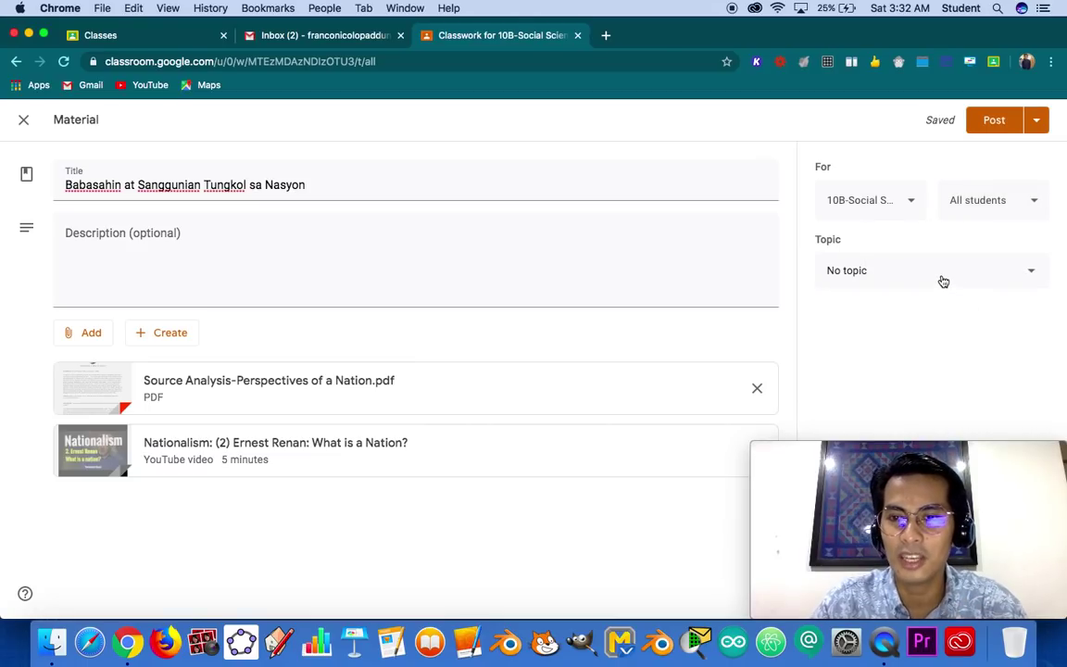
left_click(943, 282)
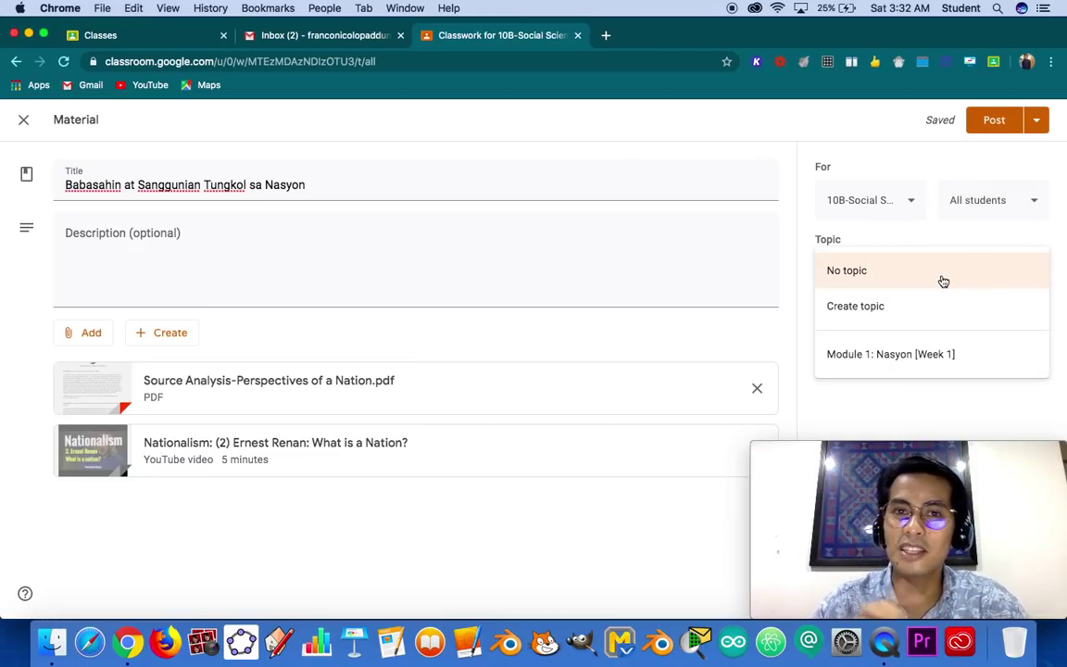
left_click(913, 361)
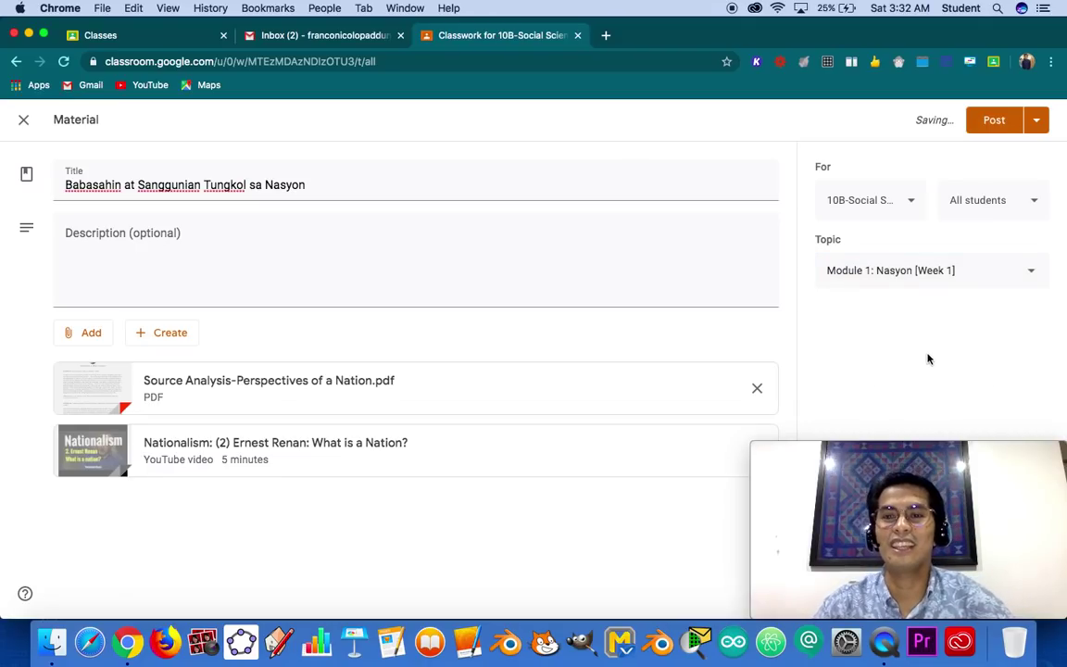
- Schedule the material for Jun 15, 2020 at 8:00 AM instead of posting it immediately
left_click(1010, 164)
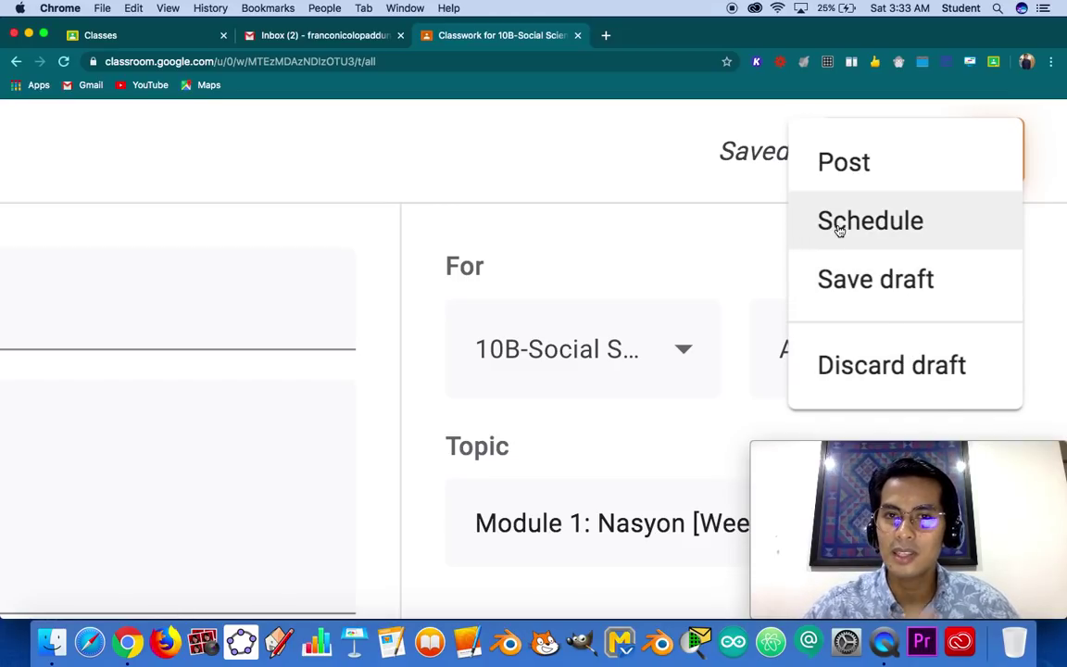
key("super+minus")
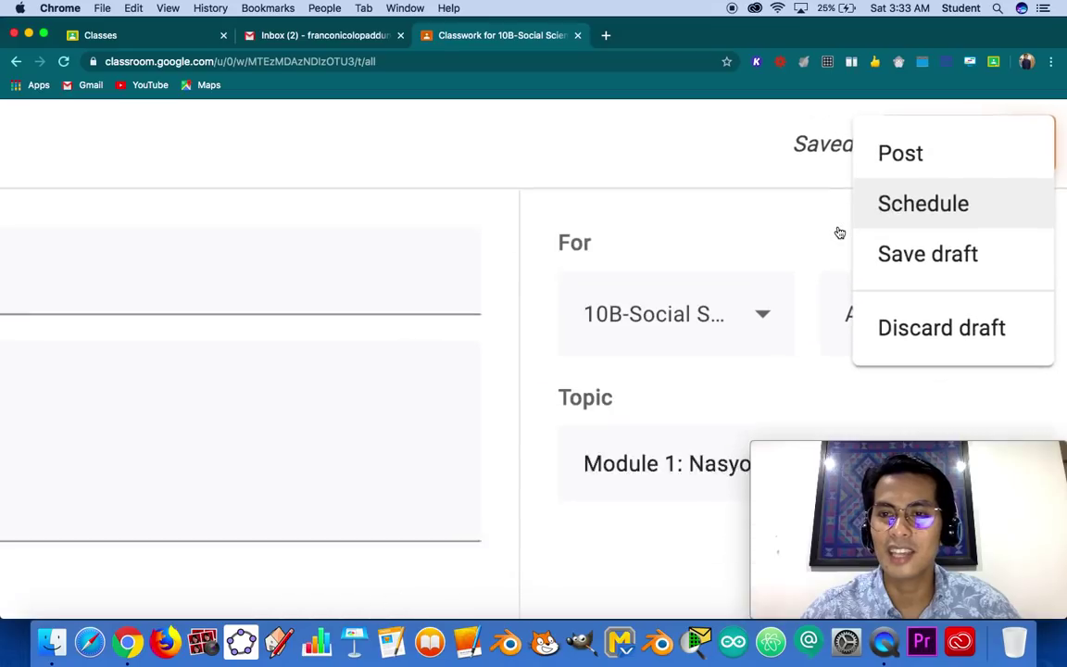
key("super+minus")
key("super+minus")
key("super+minus")
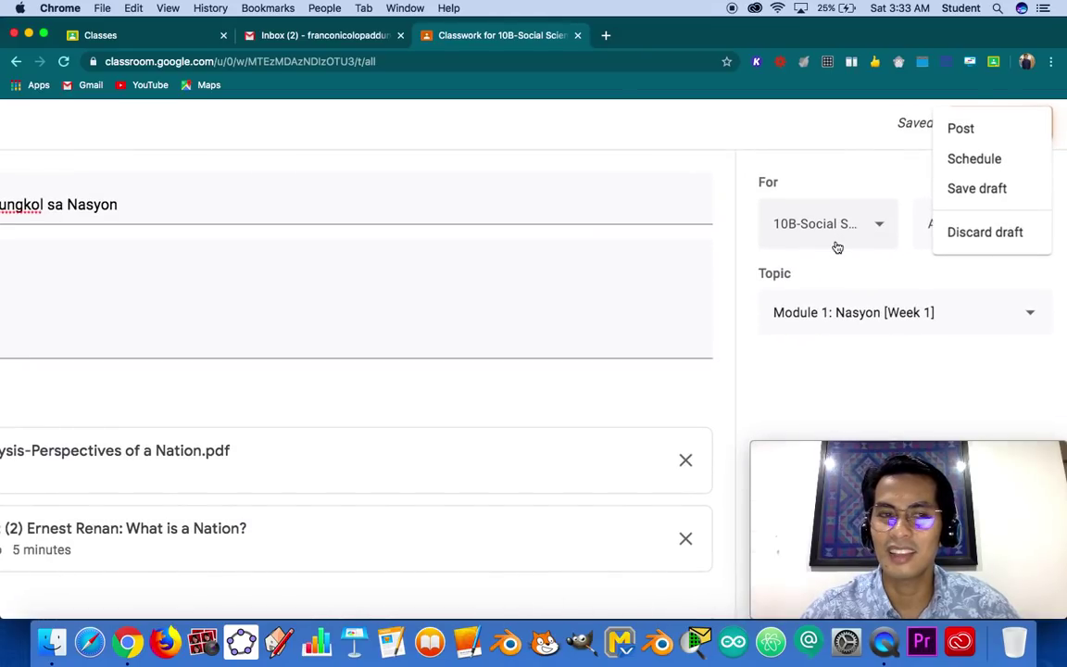
key("super+minus")
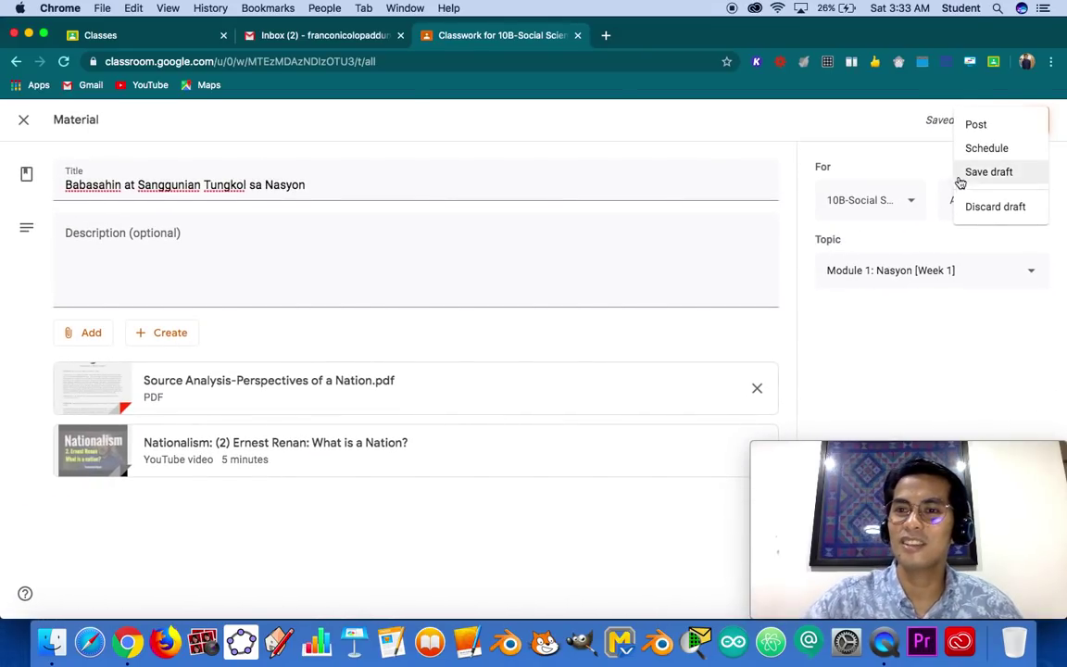
left_click(986, 150)
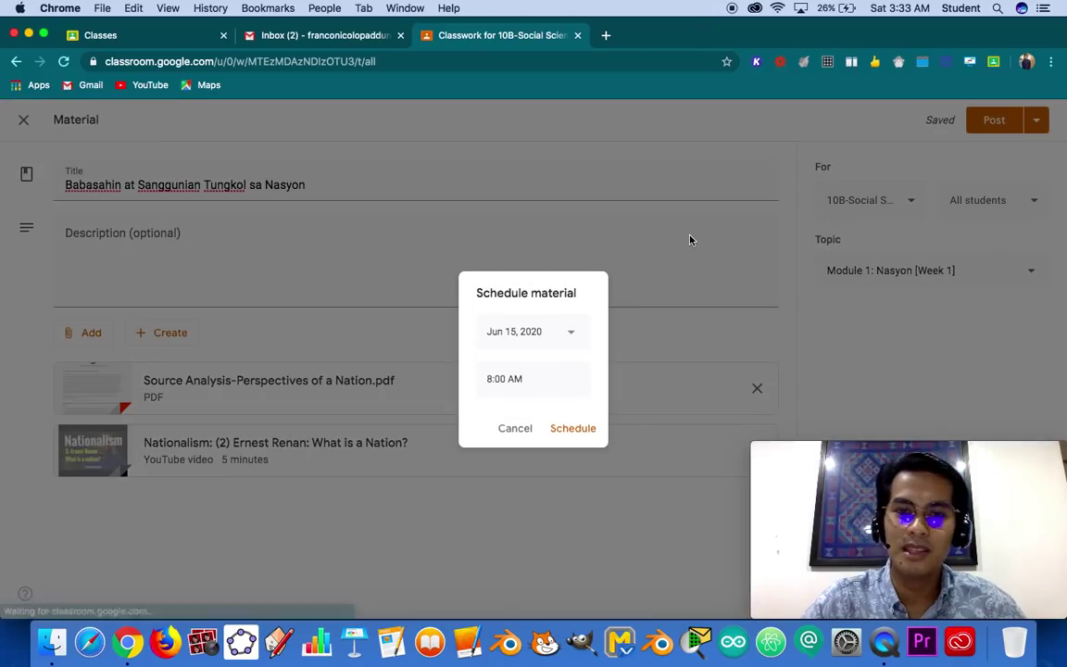
left_click(572, 333)
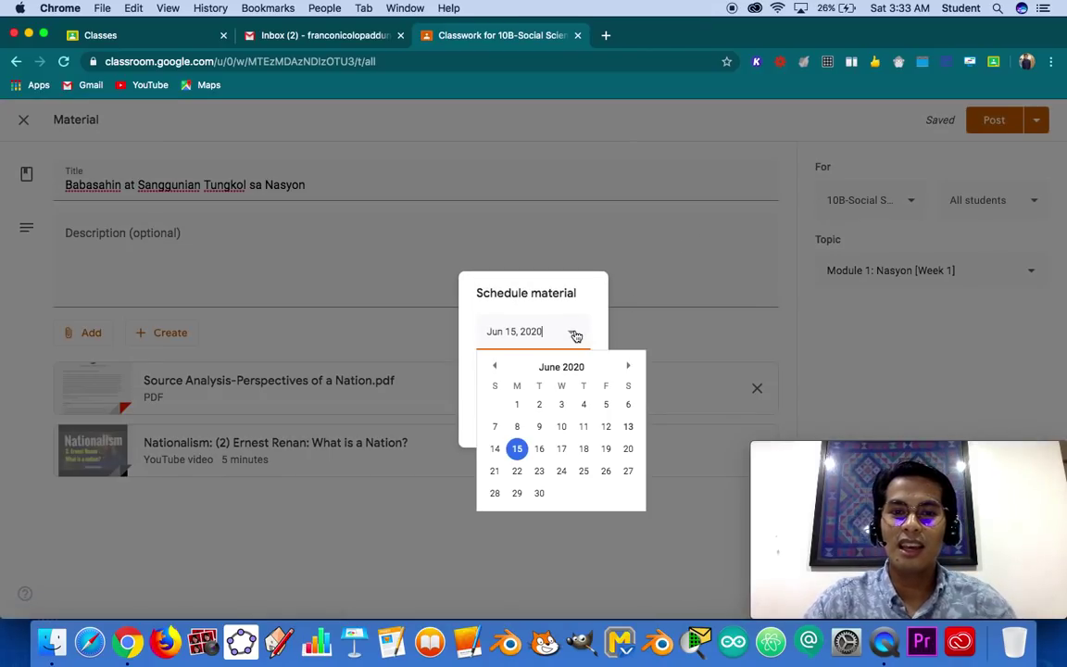
left_click(519, 450)
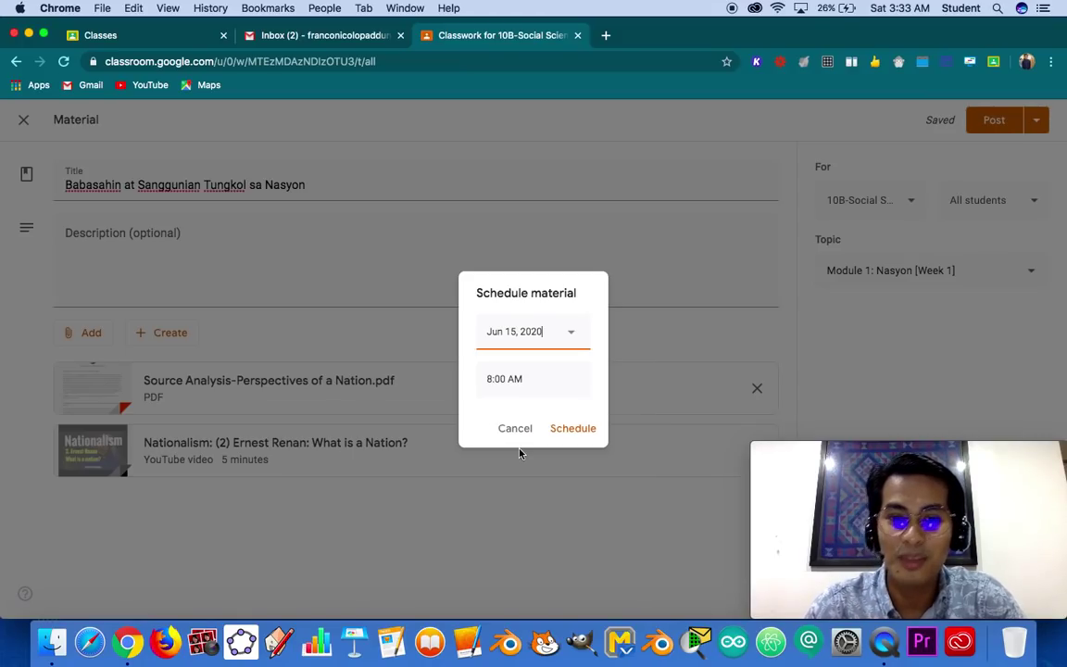
left_click(506, 380)
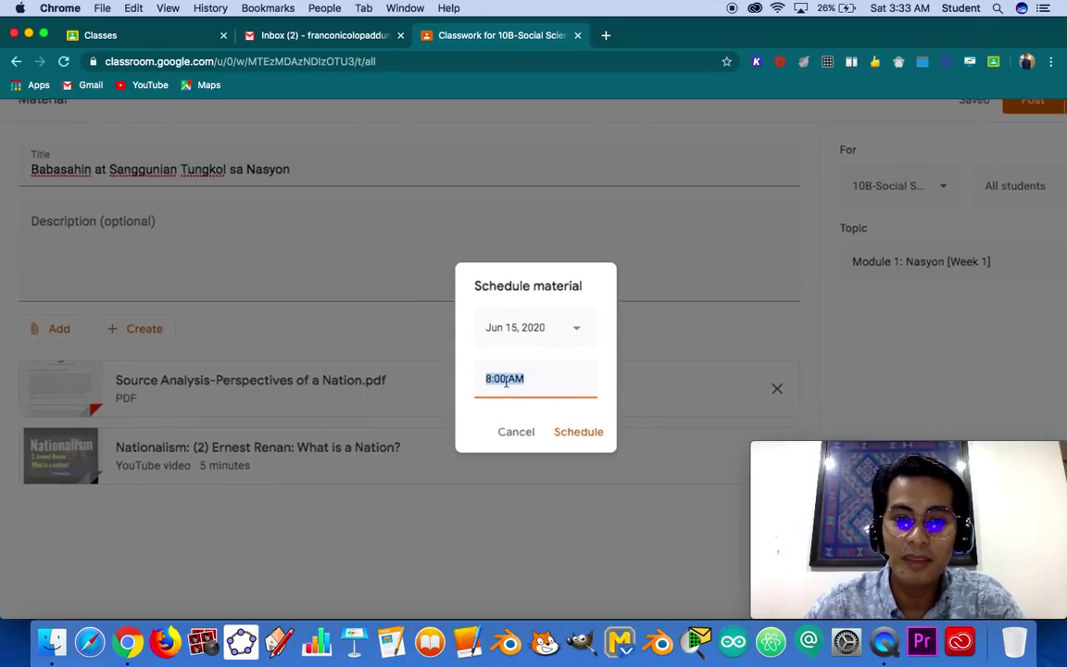
scroll(506, 380, "up", 5)
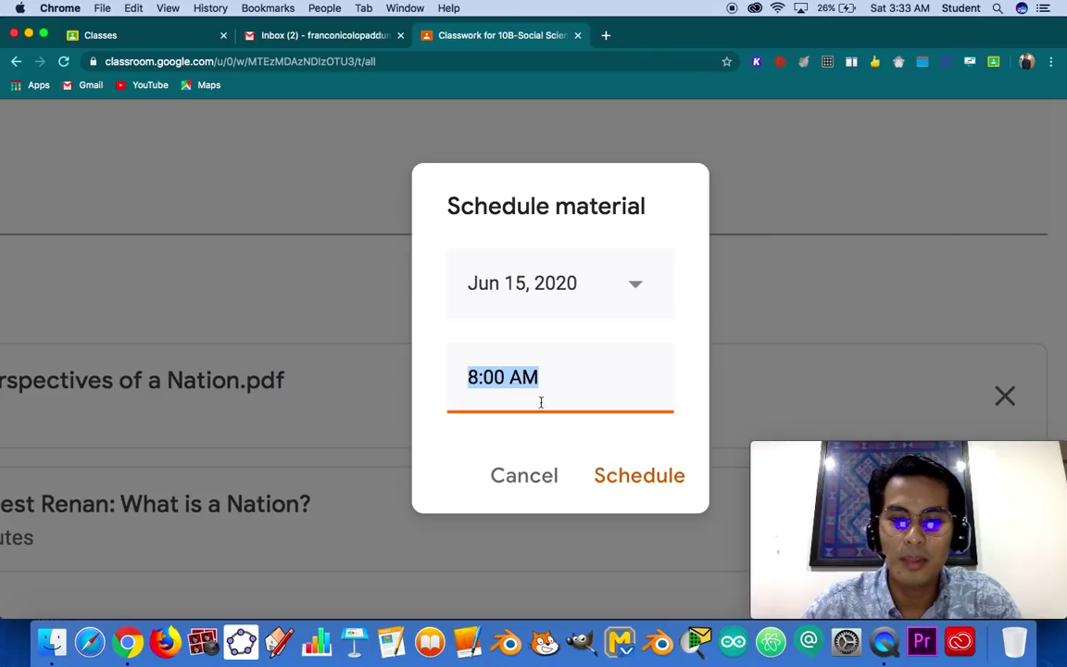
left_click(624, 482)
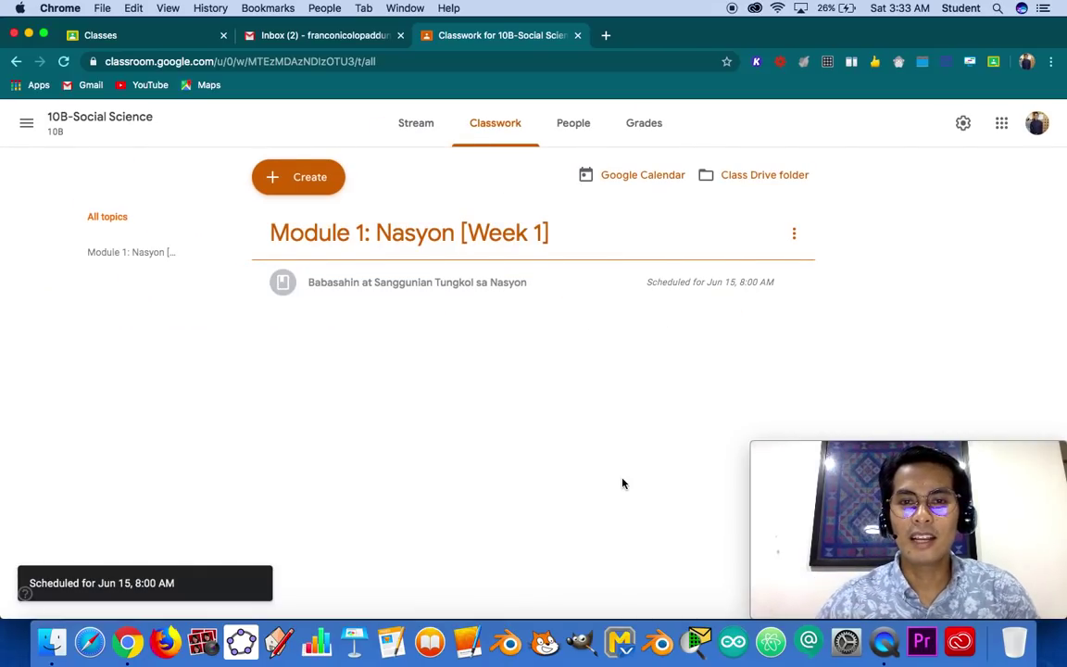
- Create a new question in Classwork with the text "Ano ang Nasyon?"
left_click(325, 191)
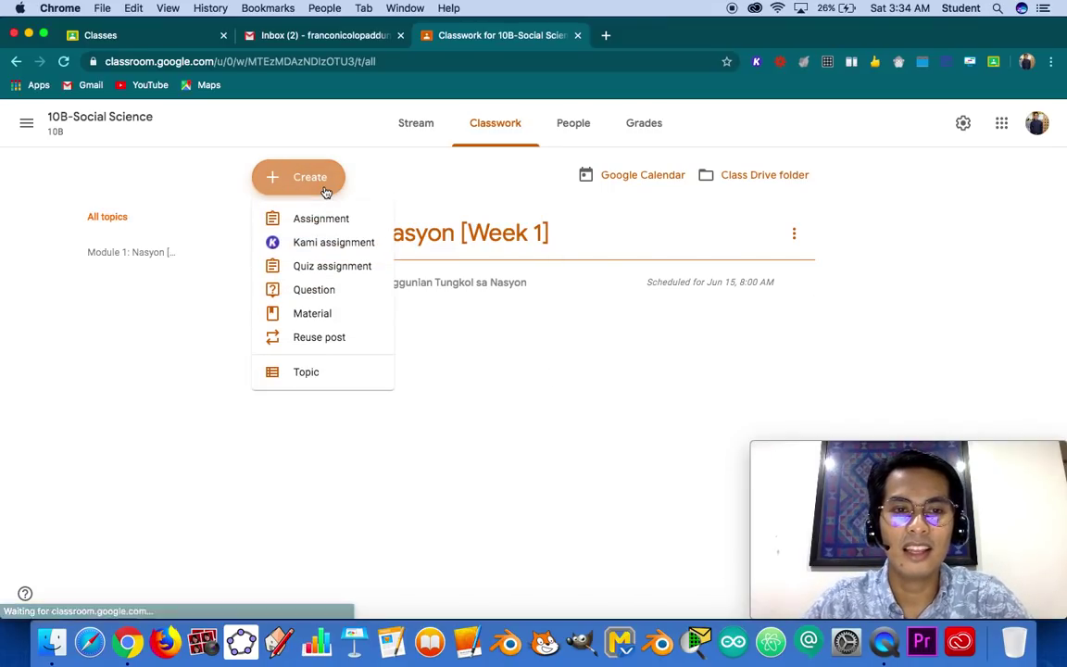
left_click(350, 295)
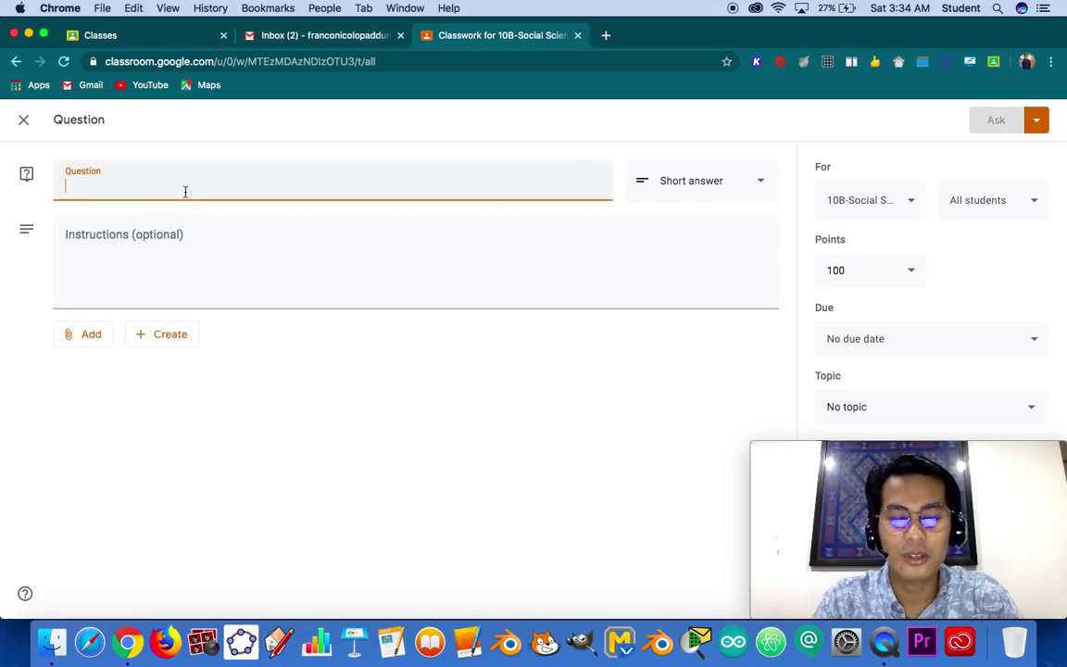
type("Ano ang a")
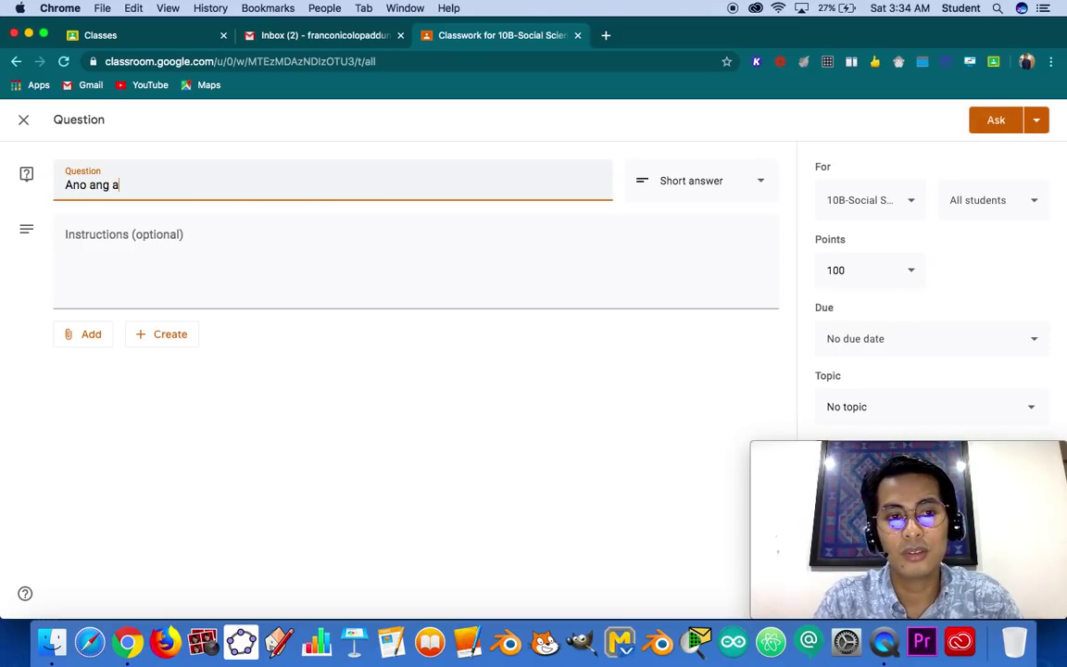
key("BackSpace")
type("Na")
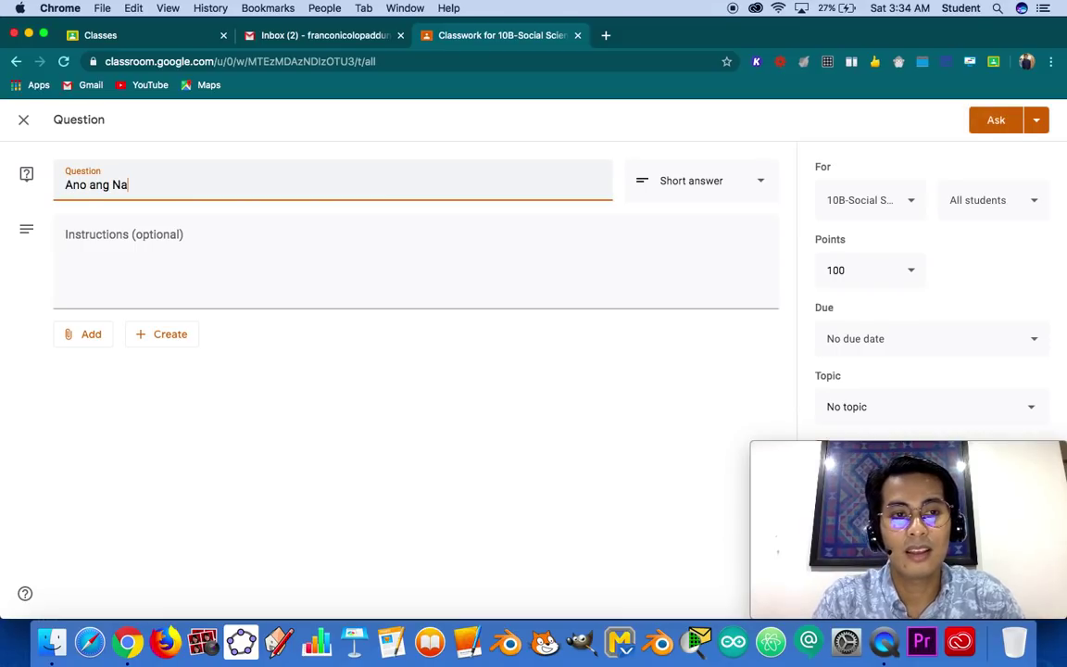
type("syon?")
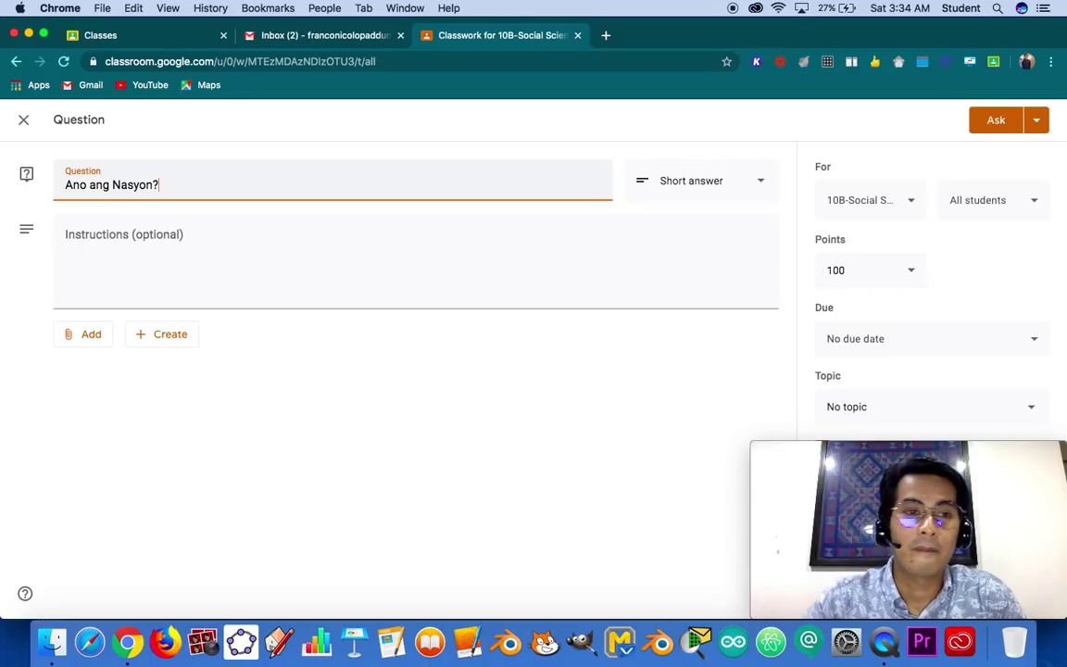
- Examine the question's instructions field, answer types and attachment options, and the classes and students it can be assigned to
left_click(236, 235)
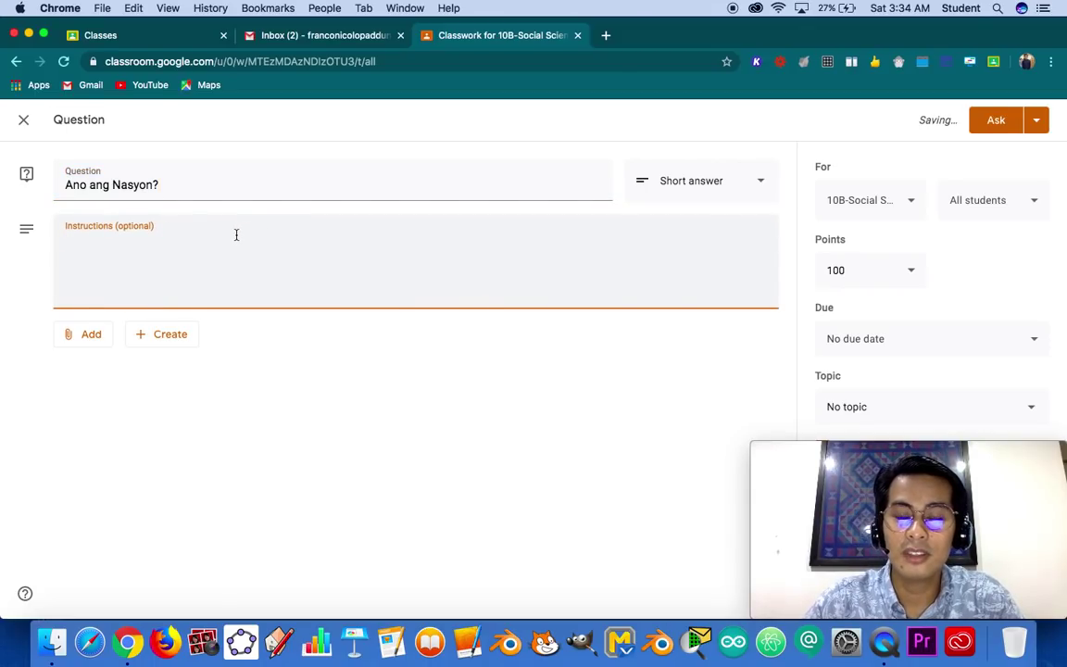
scroll(698, 209, "up", 1)
scroll(697, 209, "up", 3)
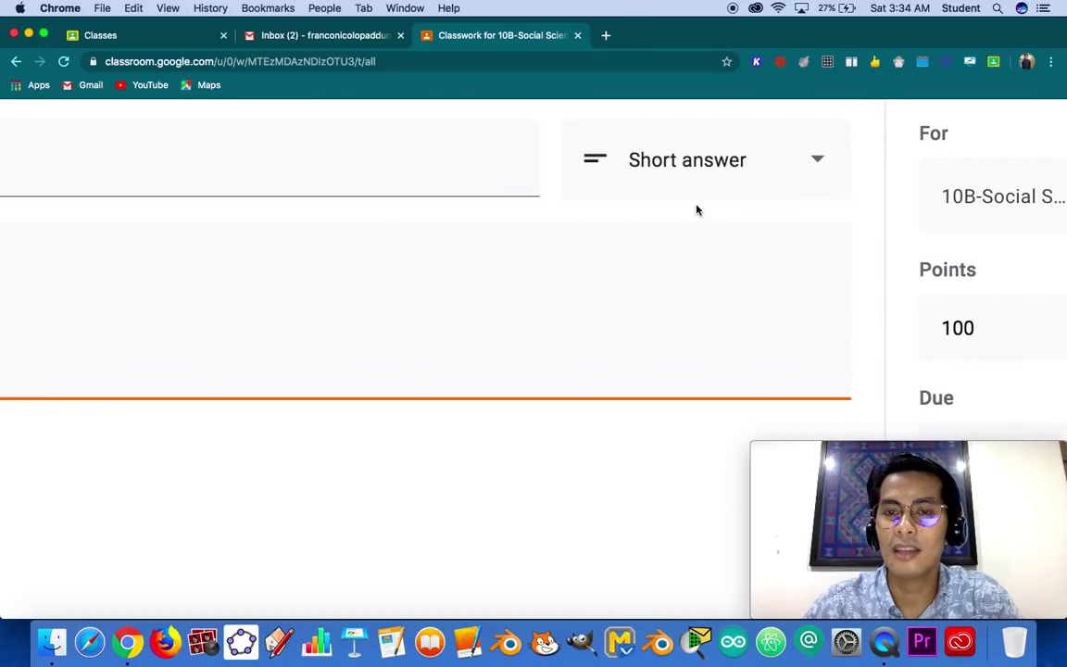
left_click(751, 164)
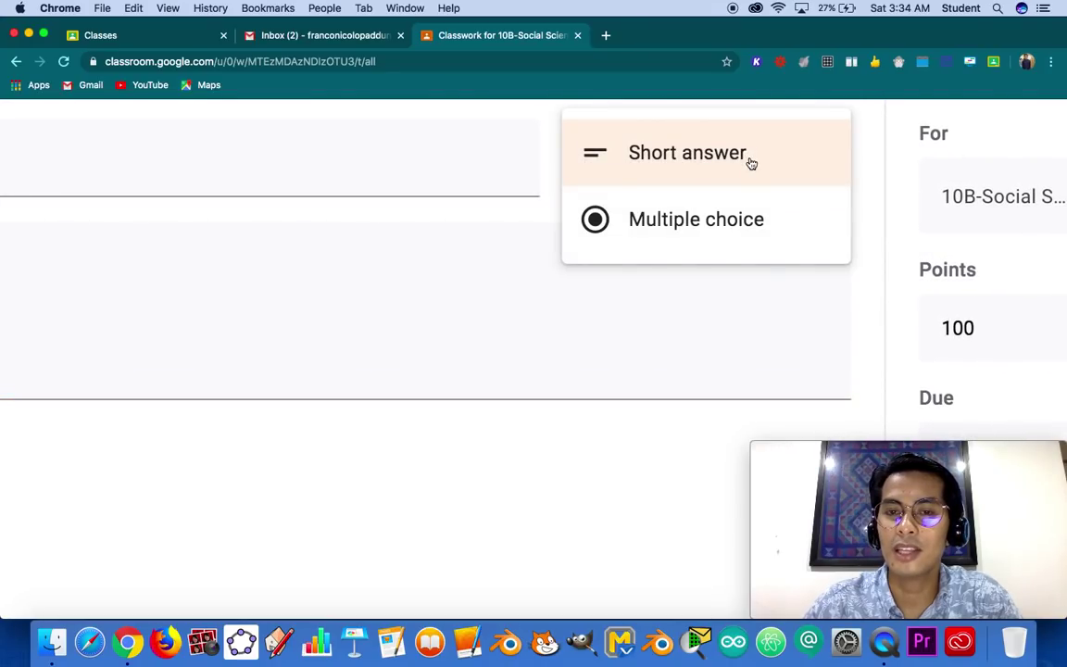
left_click(865, 210)
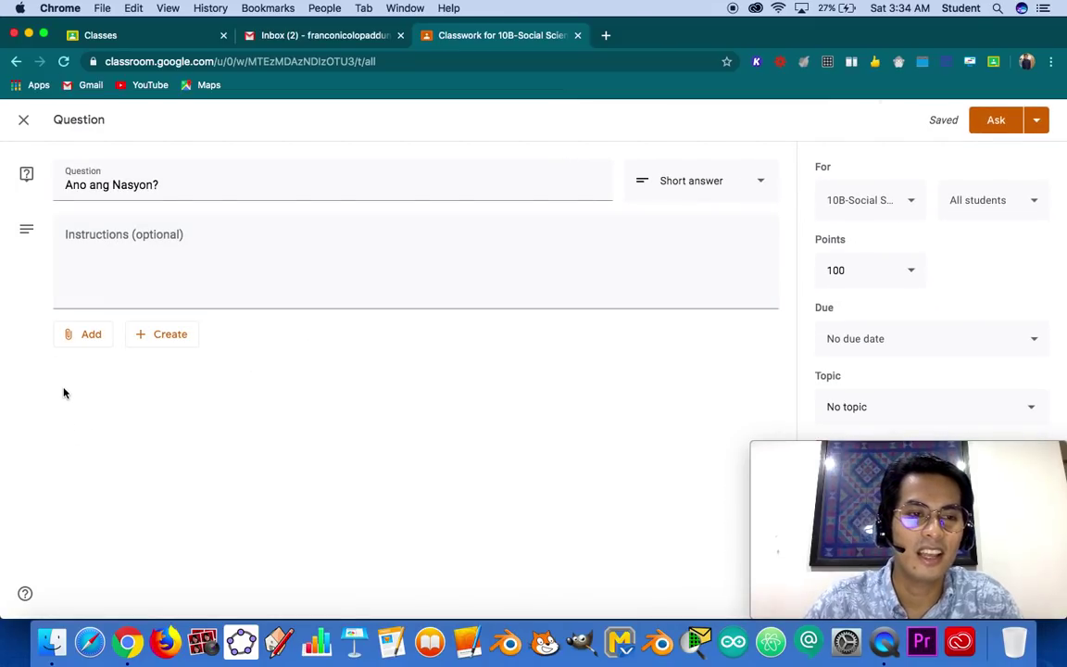
scroll(64, 394, "up", 5)
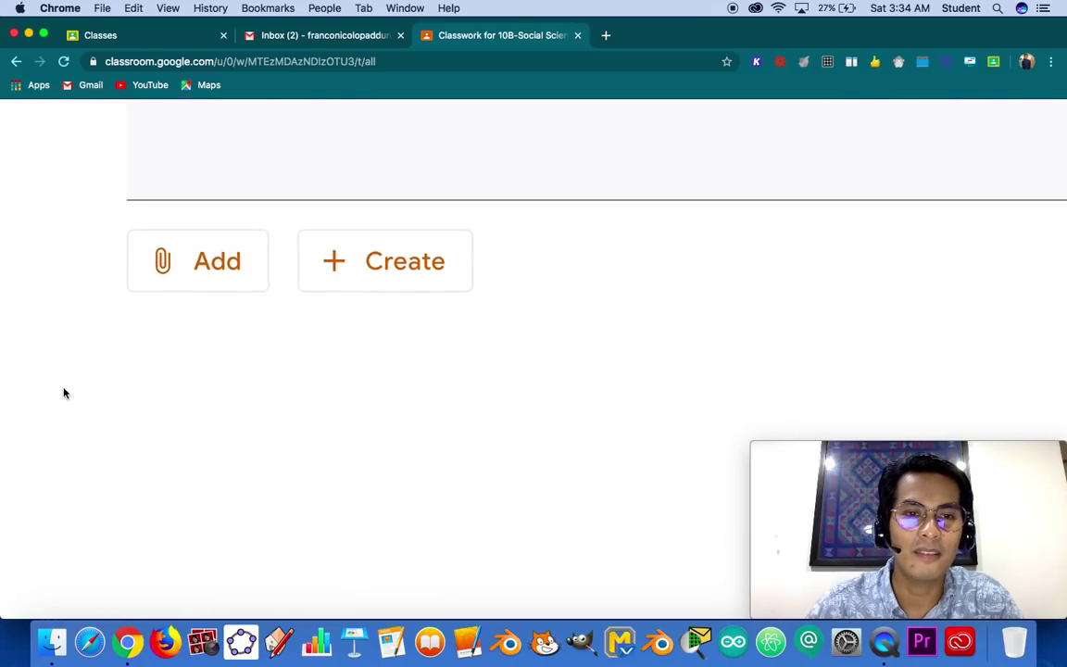
scroll(64, 393, "down", 5)
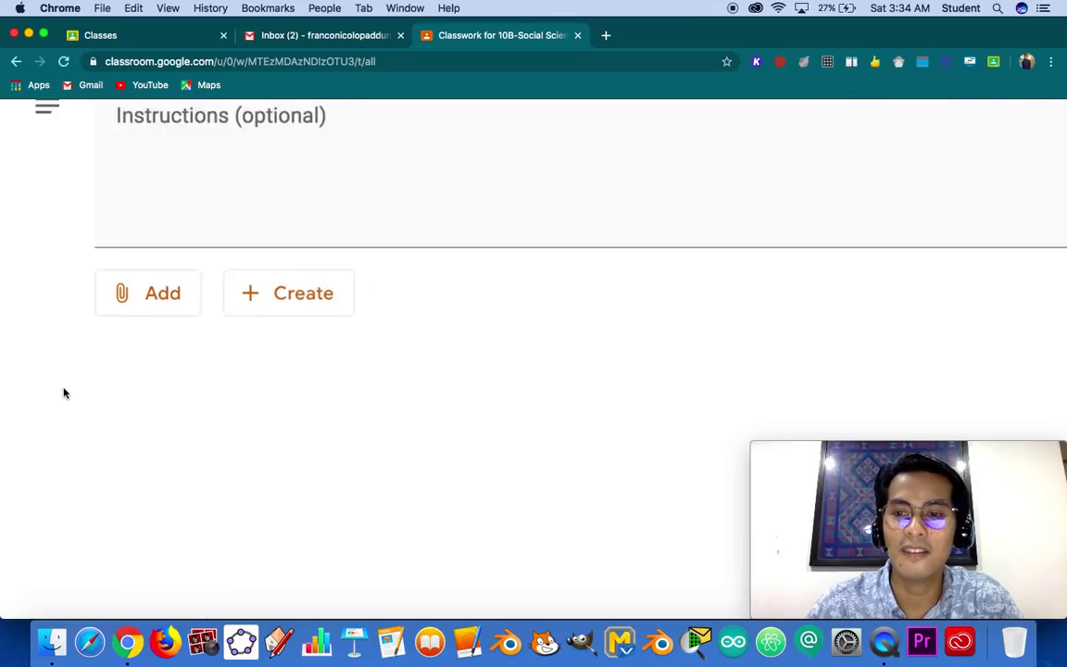
scroll(64, 393, "down", 2)
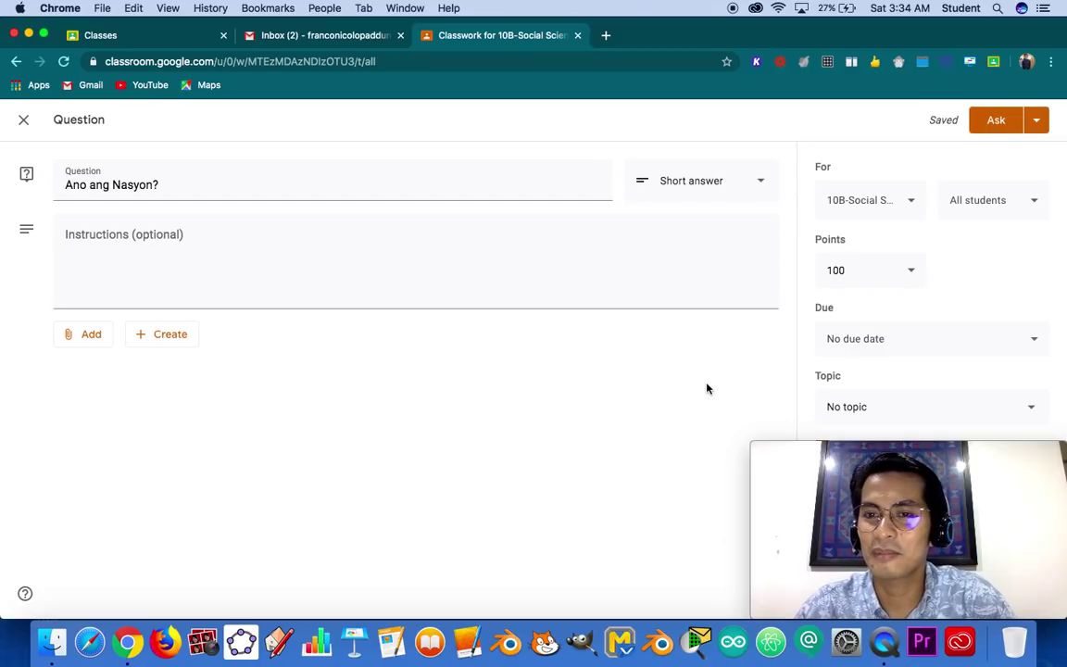
left_click(912, 205)
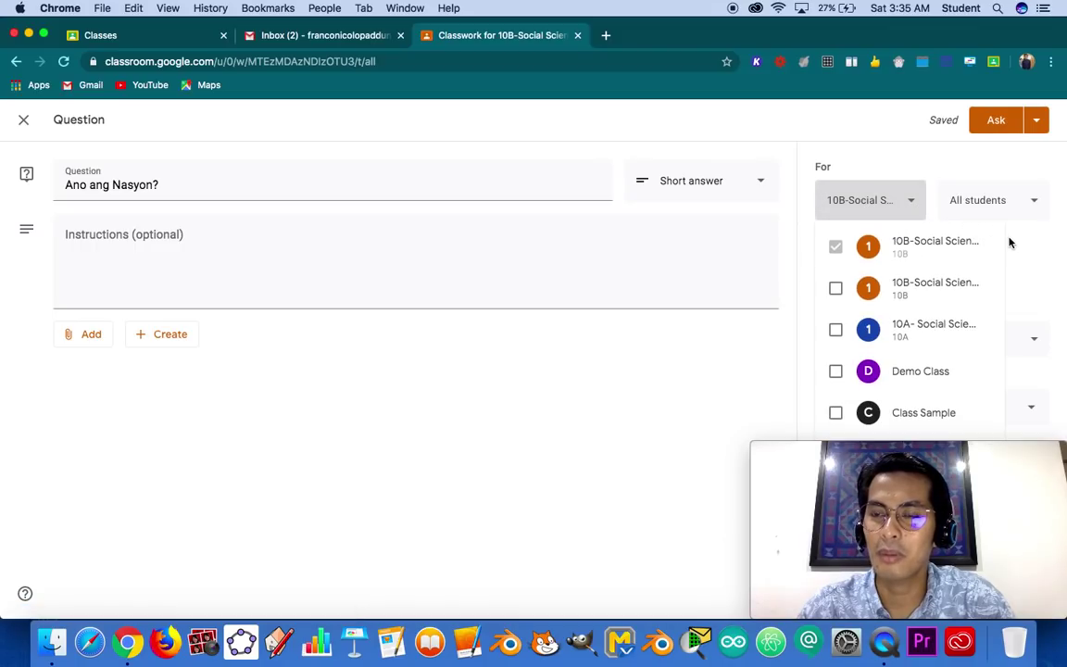
left_click(1033, 204)
left_click(1033, 204)
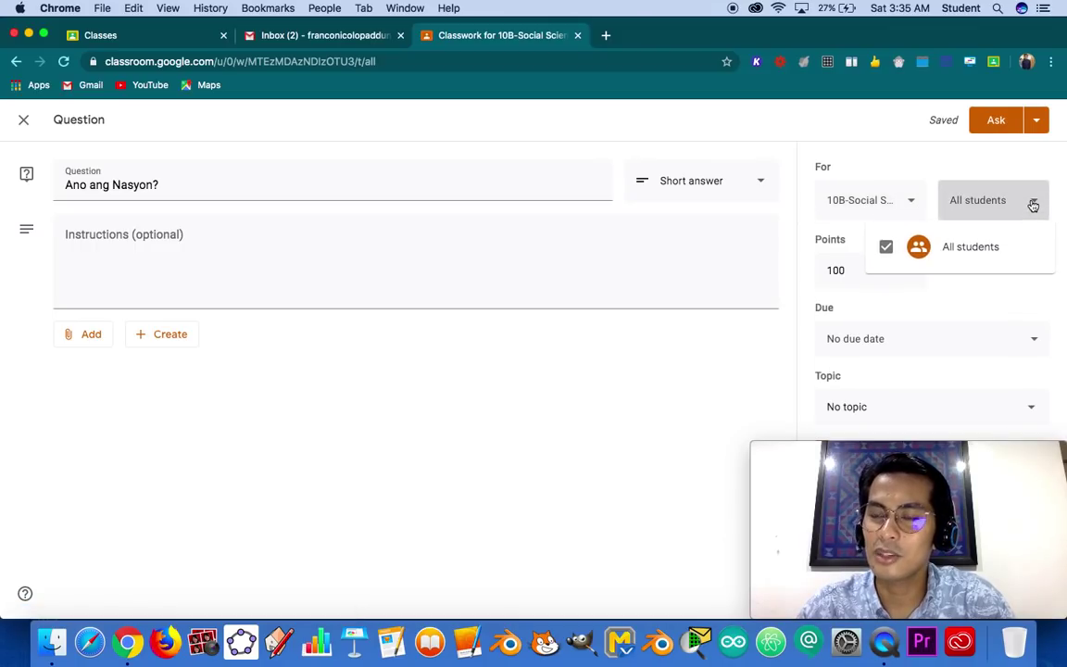
left_click(1019, 285)
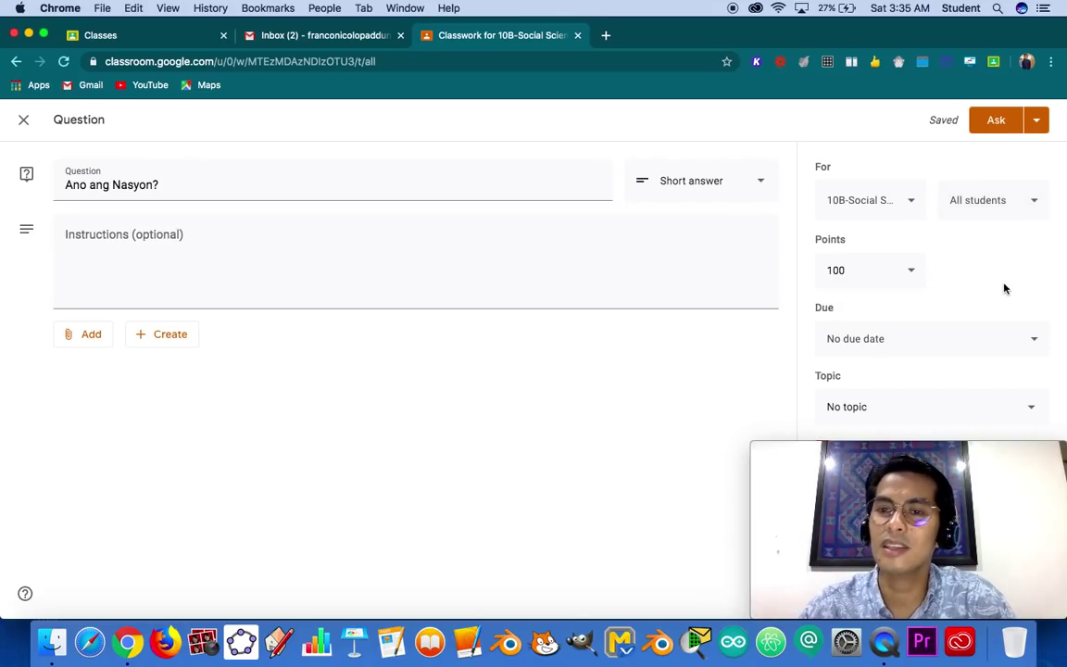
- Set the question's points to 10
scroll(975, 267, "up", 5)
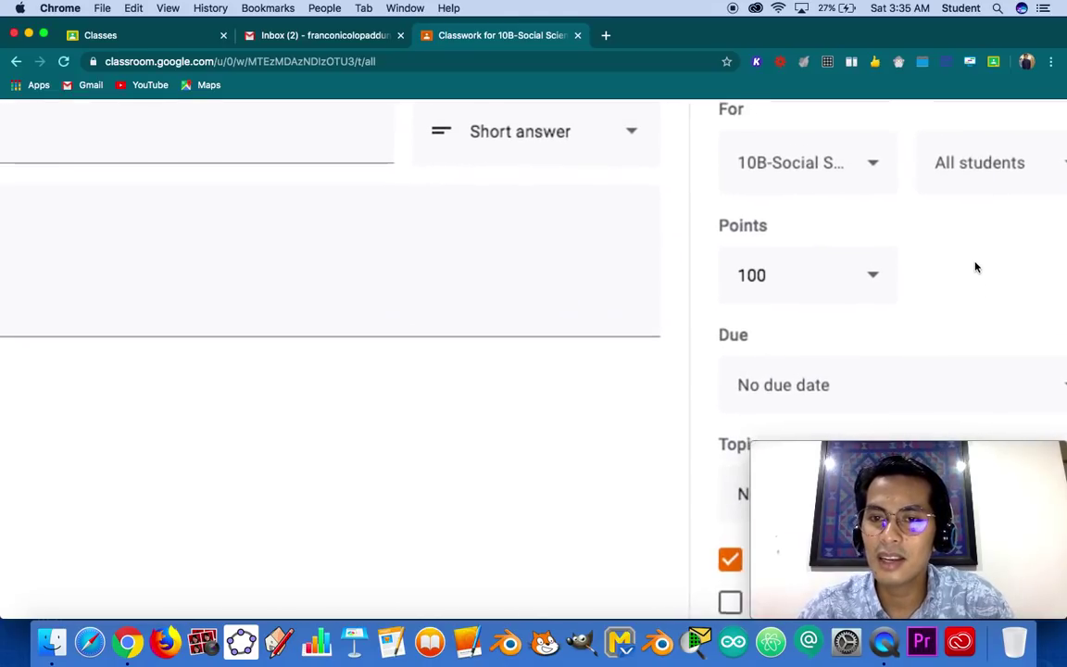
scroll(975, 268, "up", 2)
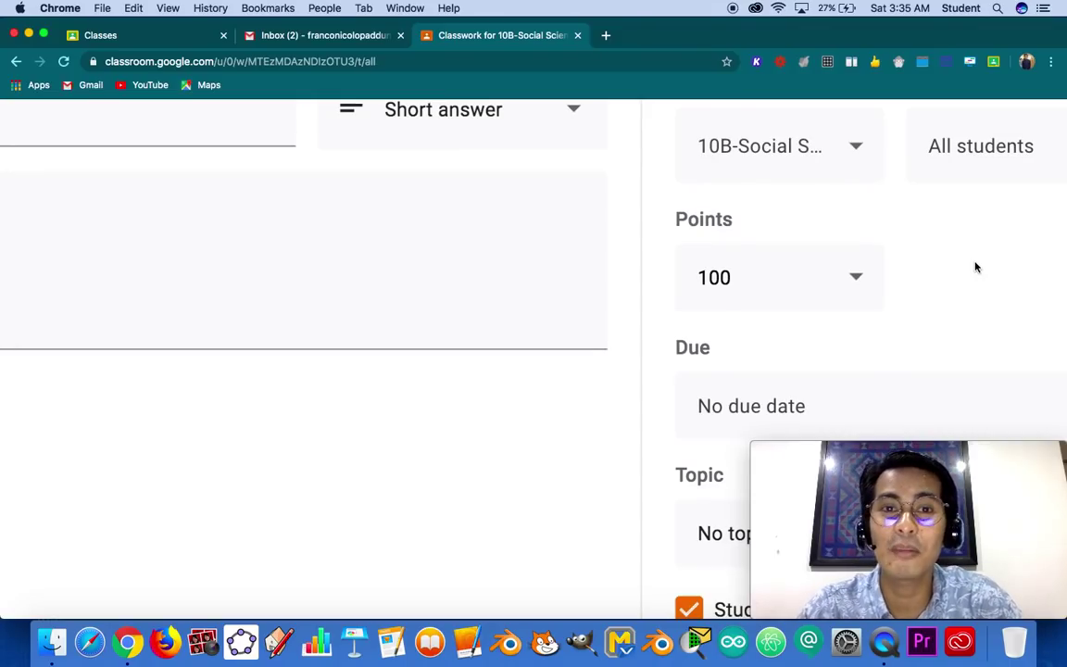
left_click(756, 277)
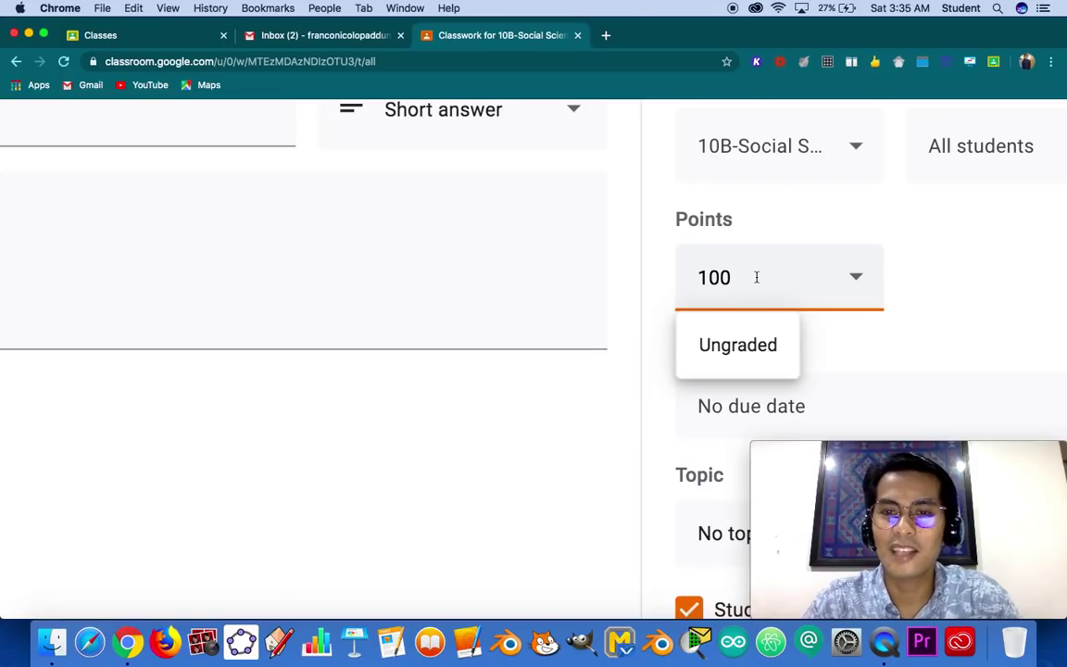
key("BackSpace")
key("BackSpace")
key("BackSpace")
type("10")
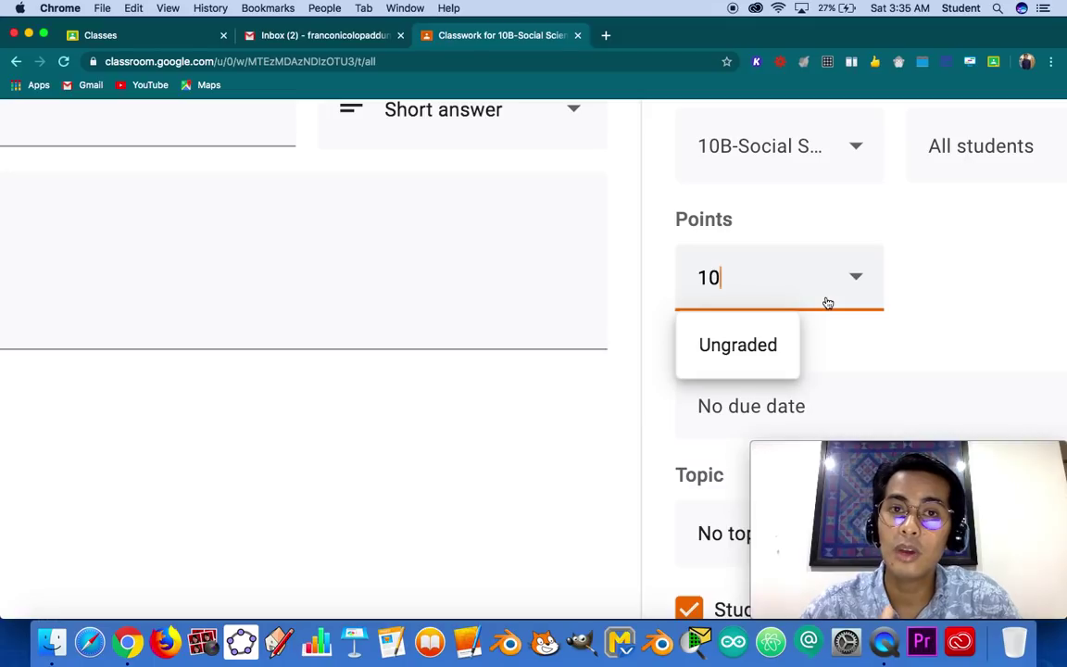
- Make the question ungraded and set its due date to Jun 16, 2020
left_click(756, 345)
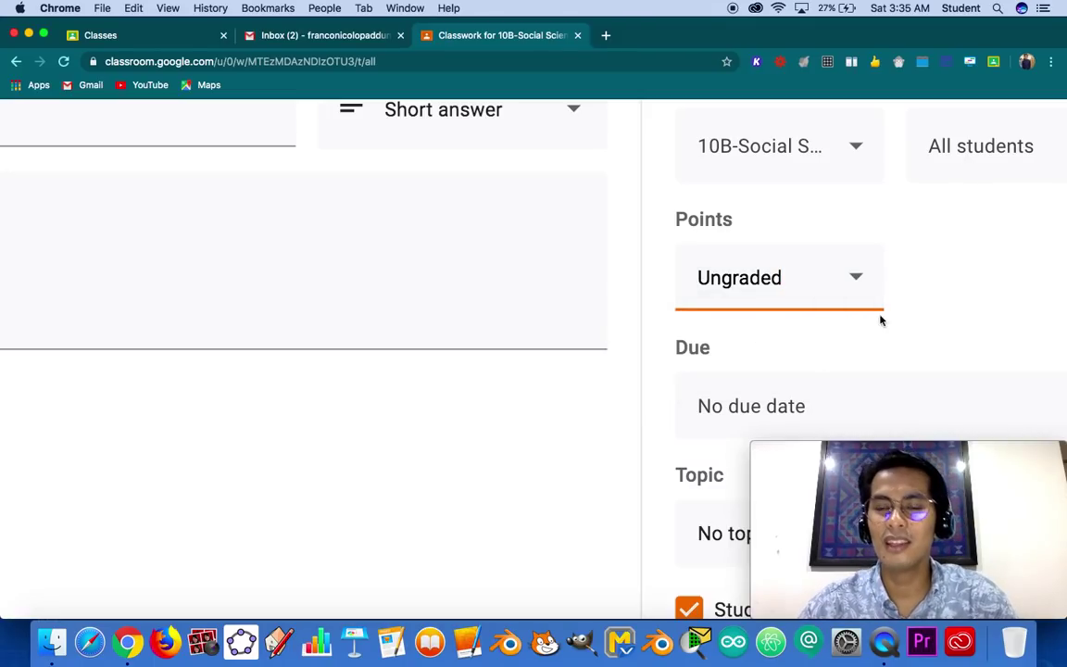
scroll(827, 315, "down", 3)
scroll(828, 321, "down", 2)
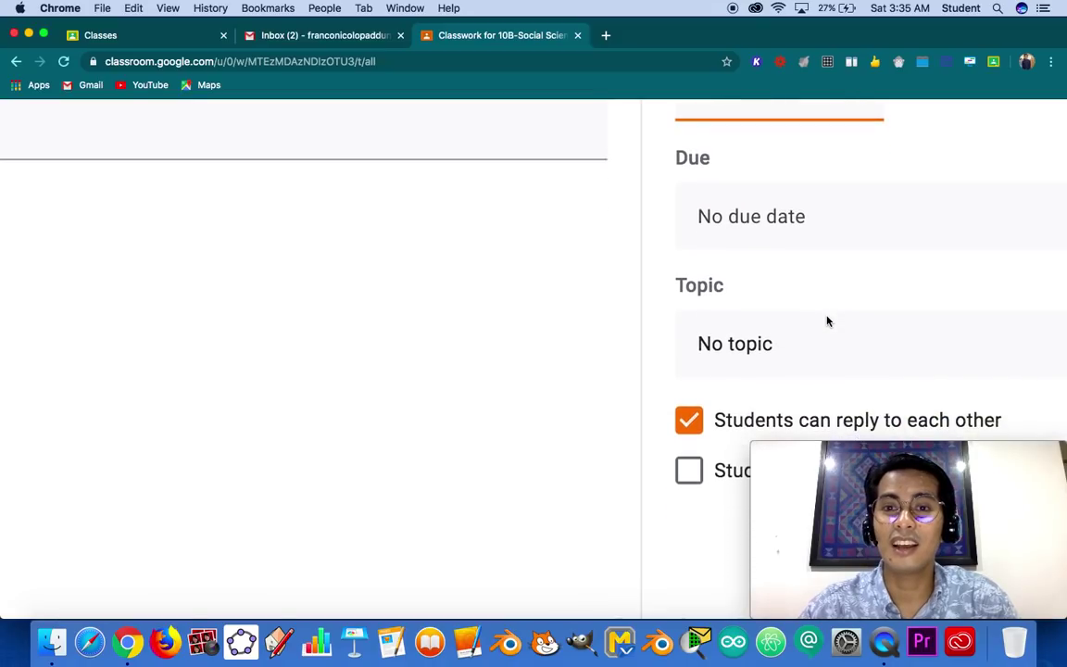
scroll(828, 321, "down", 1)
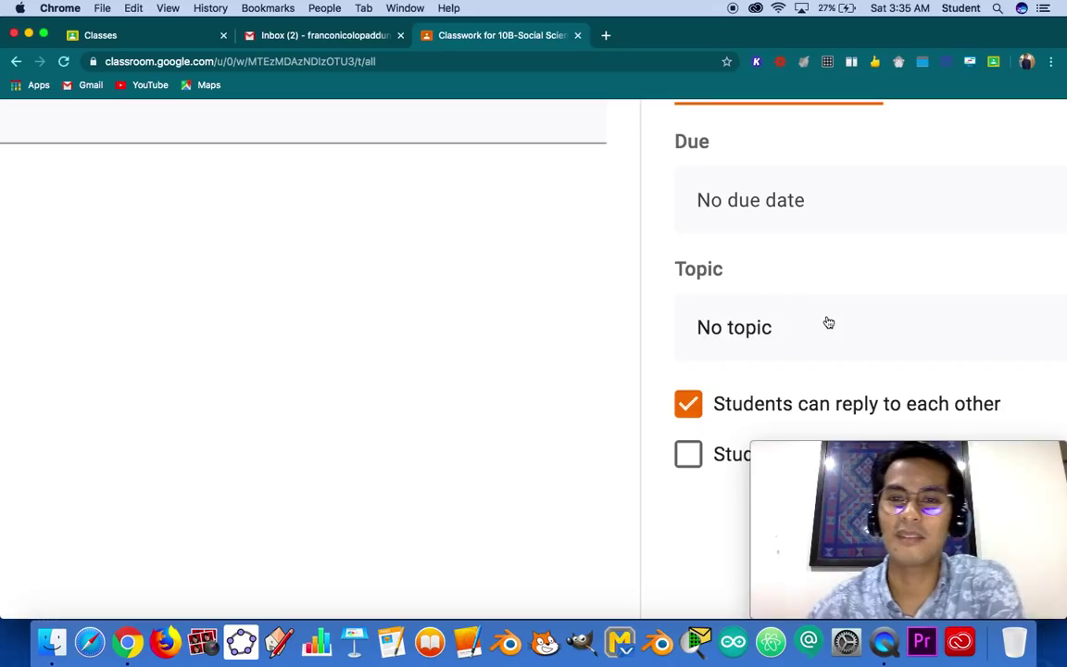
scroll(757, 273, "down", 2)
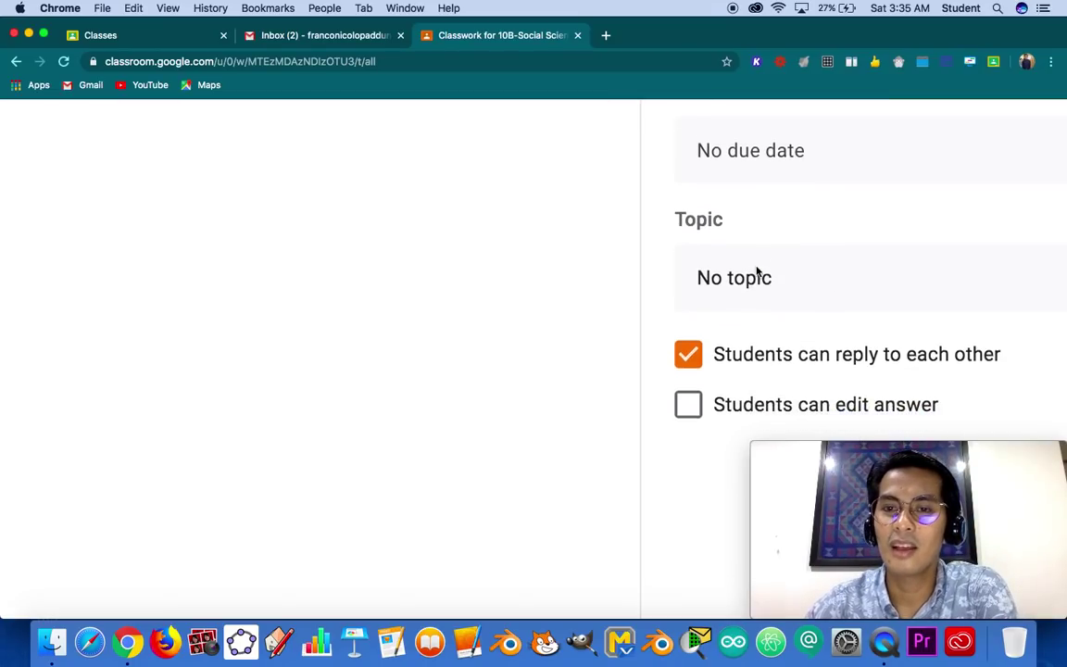
scroll(757, 270, "up", 2)
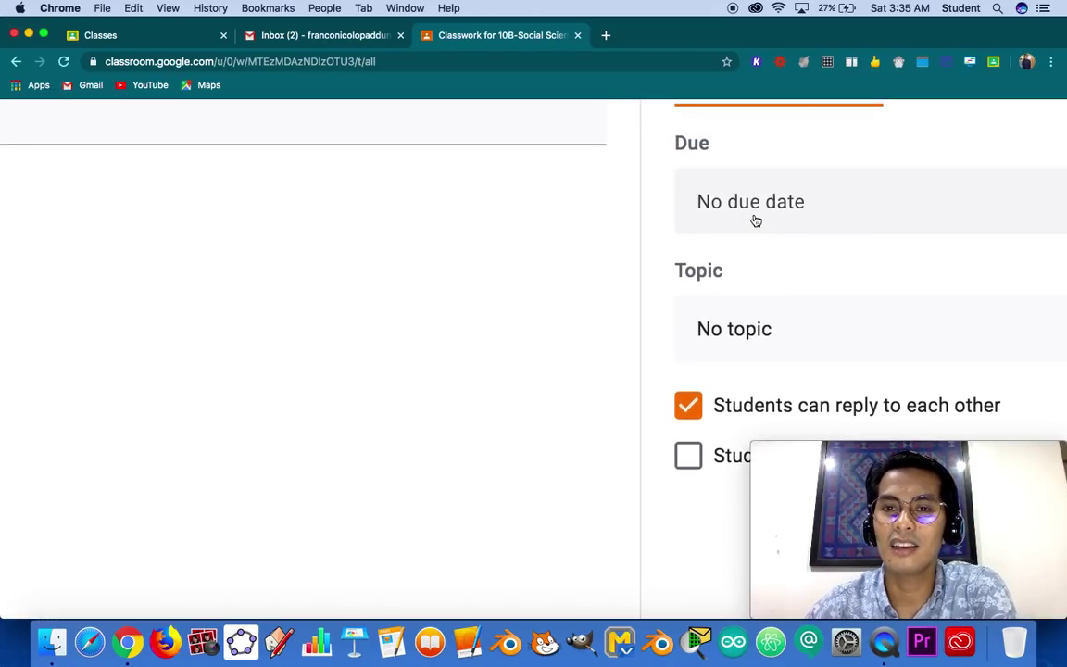
scroll(803, 223, "right", 2)
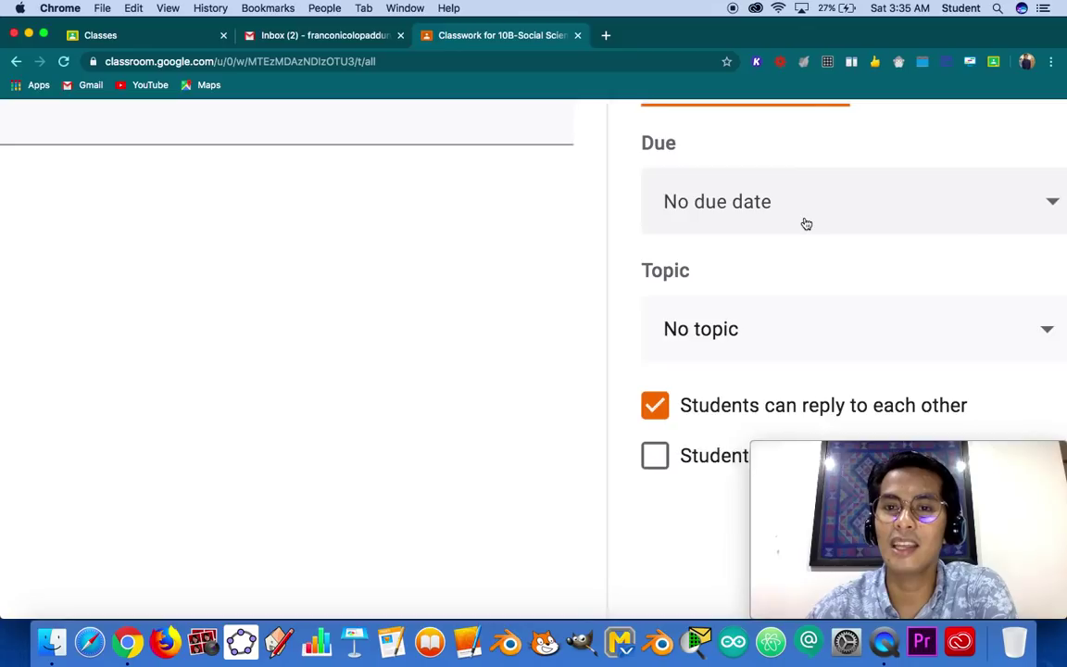
left_click(695, 212)
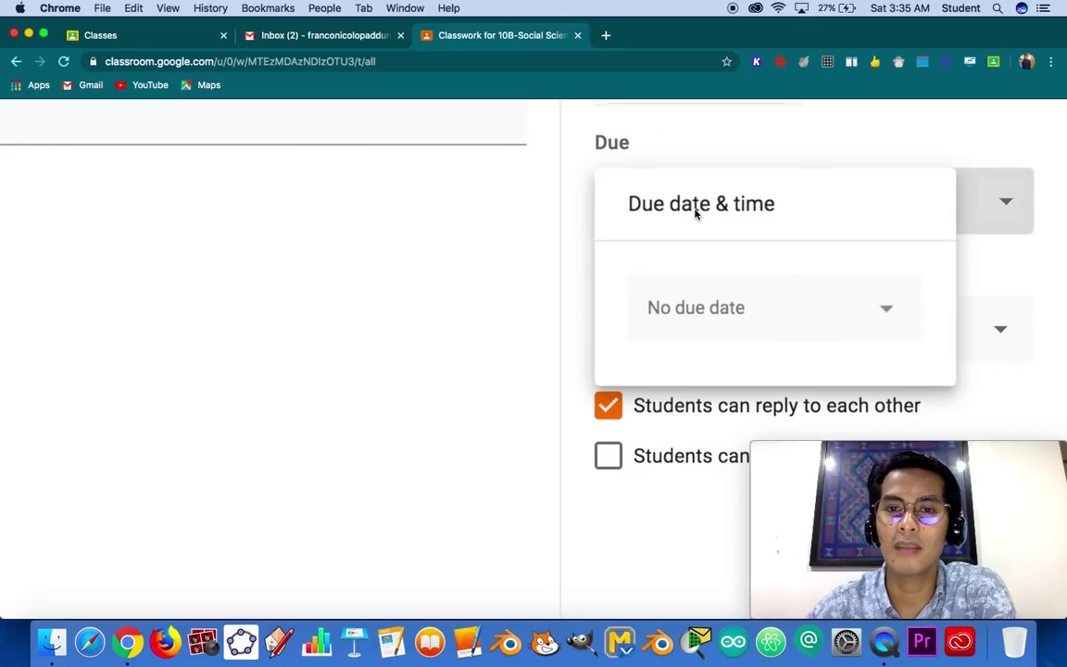
left_click(713, 317)
scroll(682, 370, "down", 2)
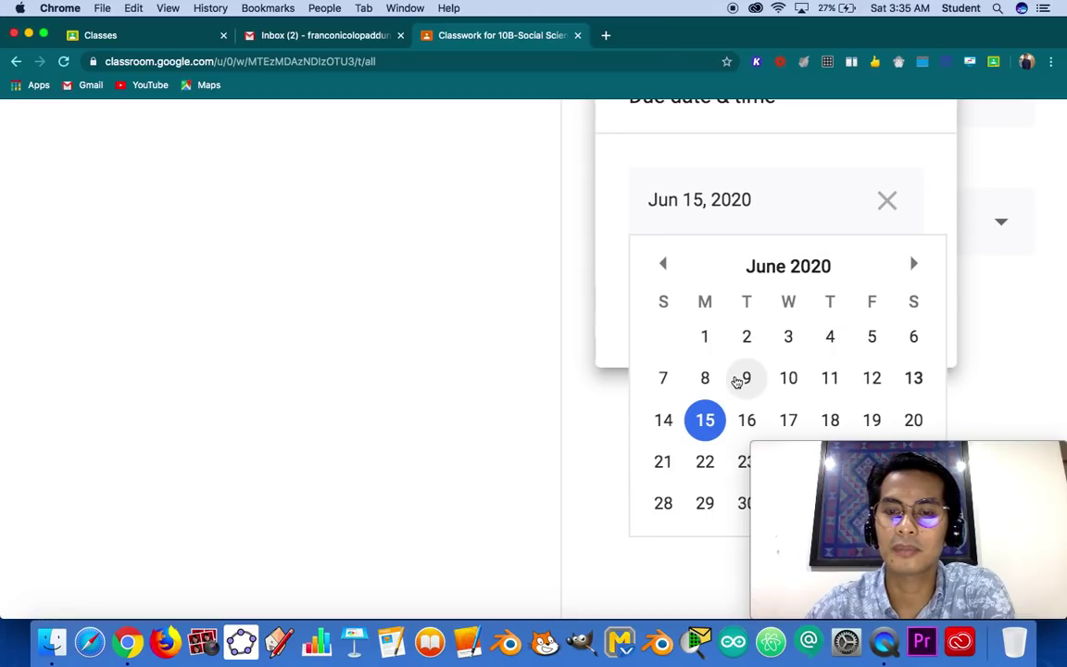
scroll(743, 376, "up", 2)
scroll(739, 362, "down", 1)
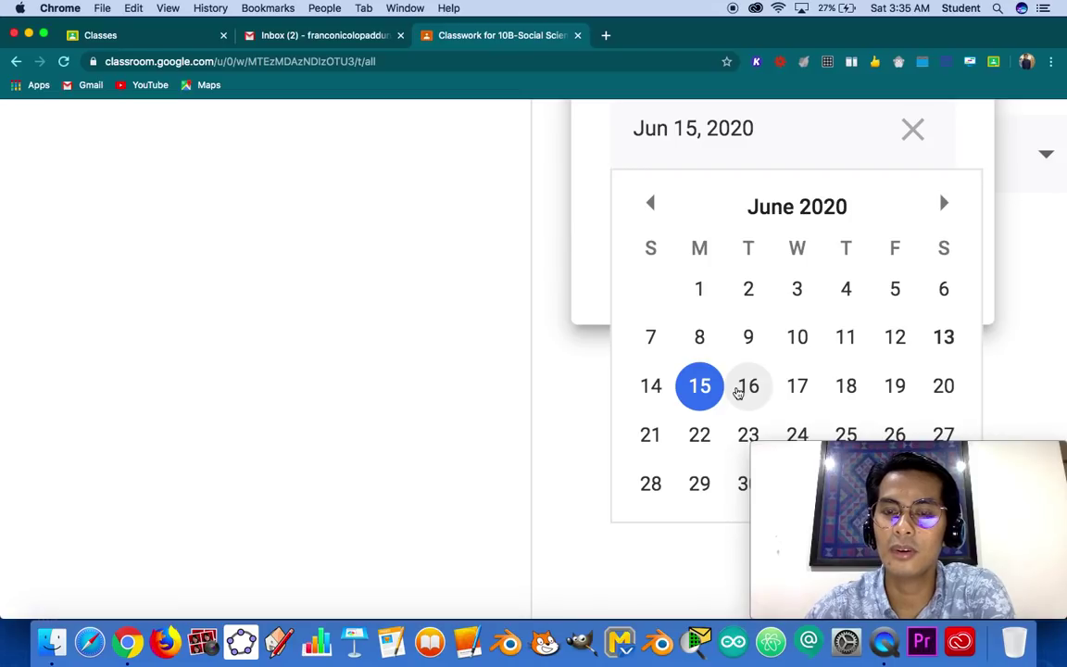
left_click(738, 393)
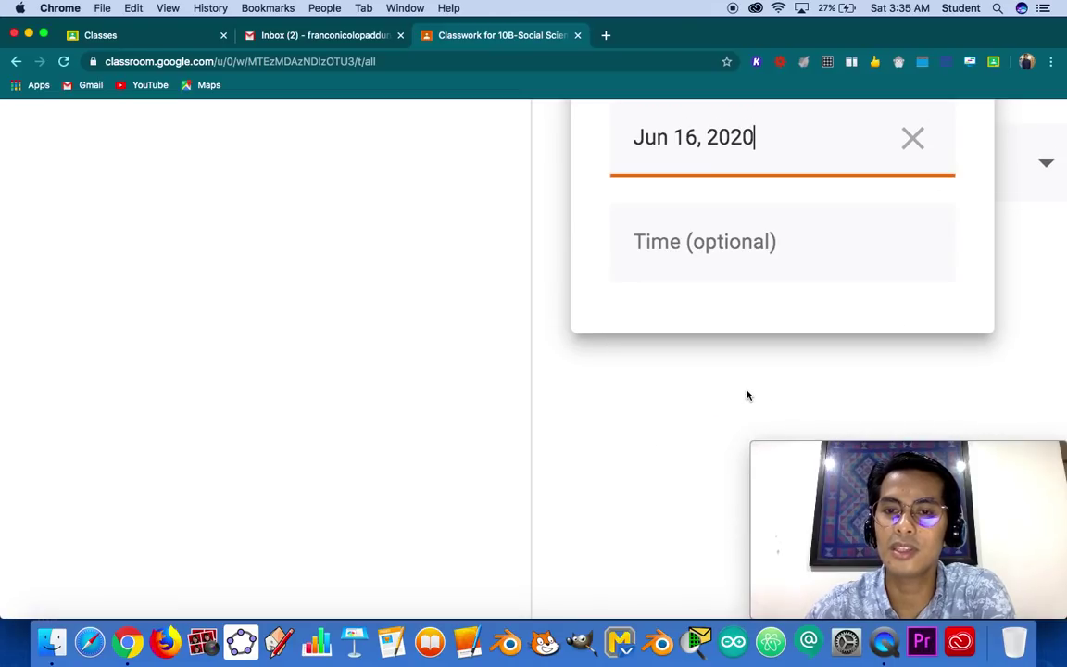
- Set the question's due time to 5:00 PM and file it under the topic "Module 1: Nasyon [Week 1]"
left_click(771, 253)
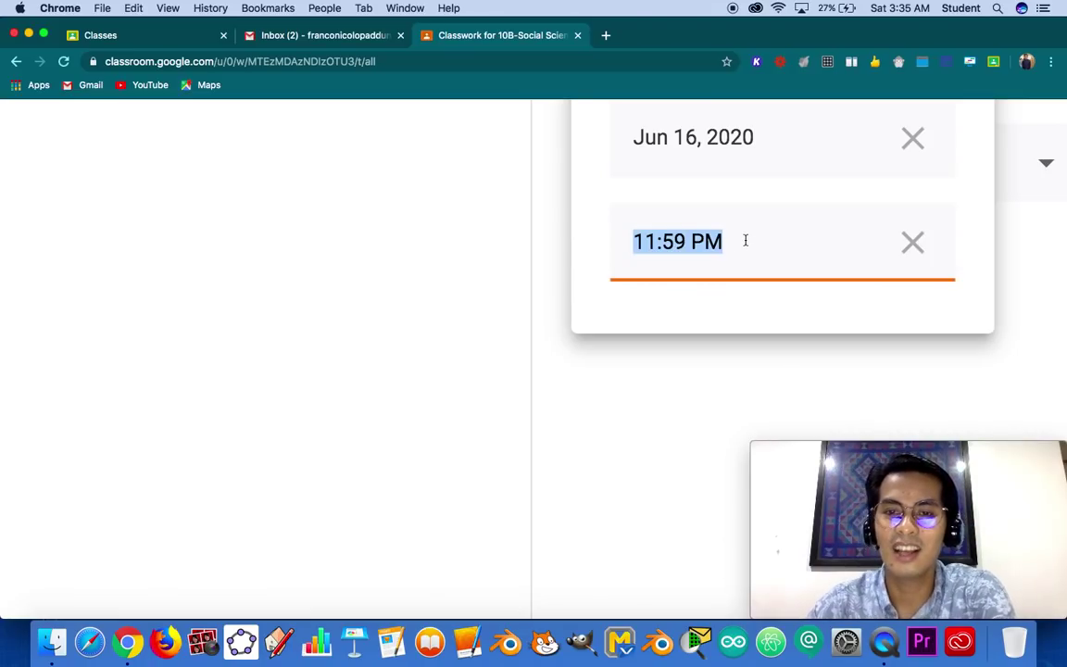
type("5:0")
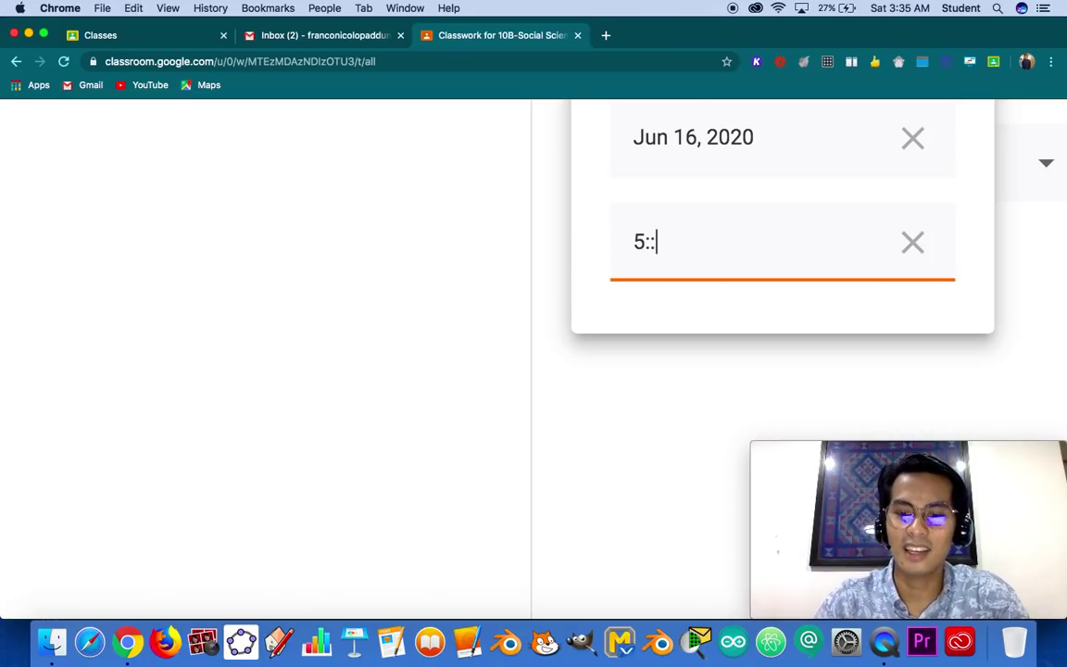
type("0")
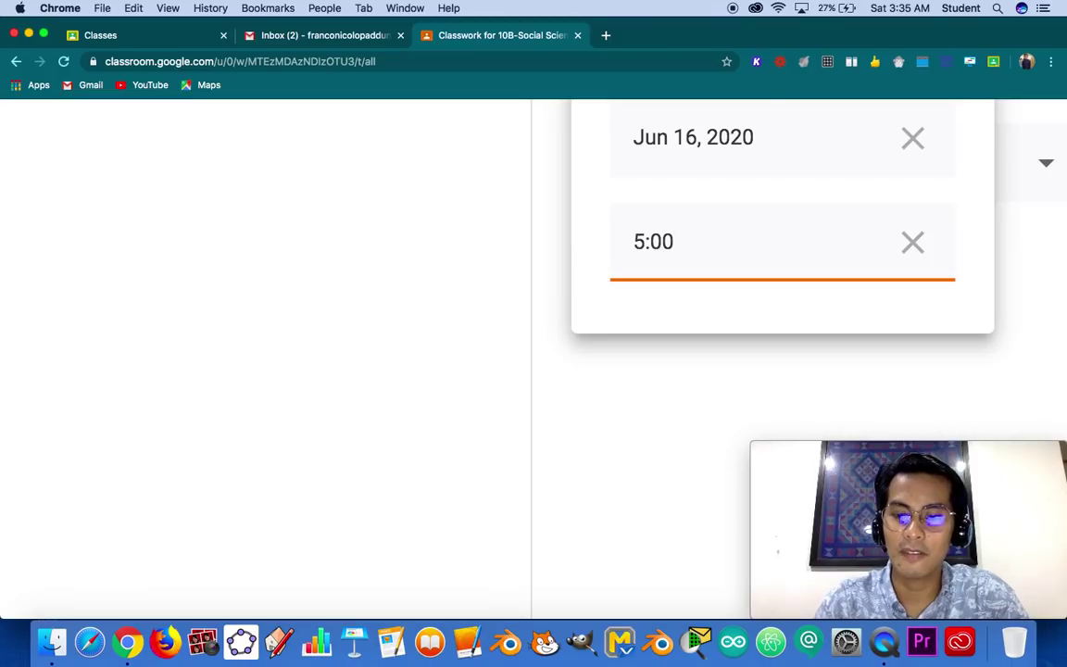
type("PM")
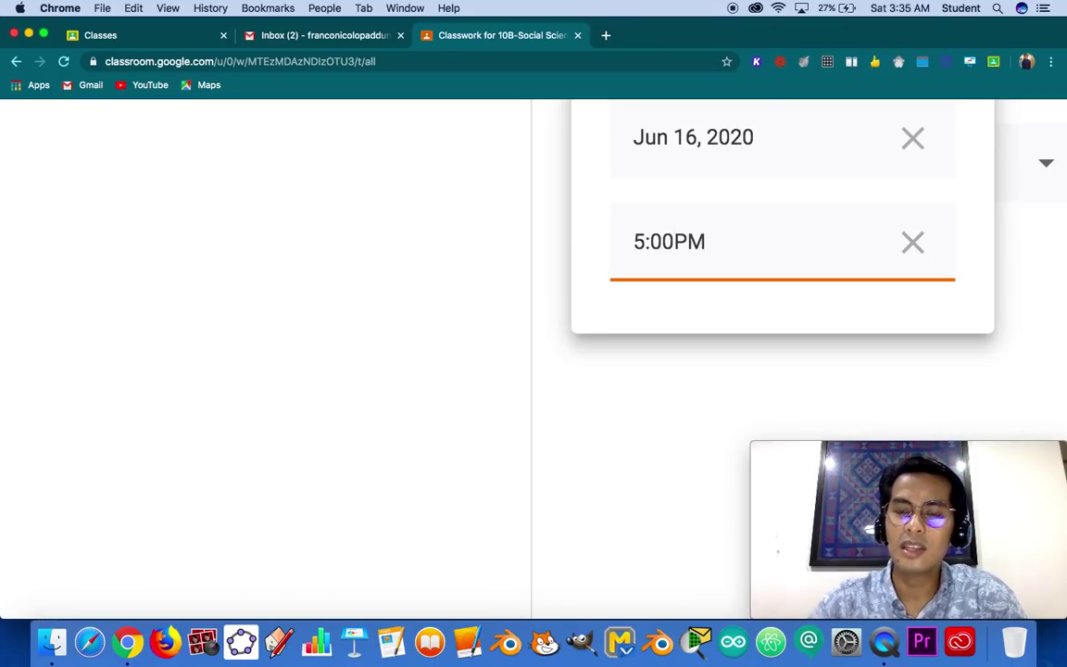
left_click(717, 362)
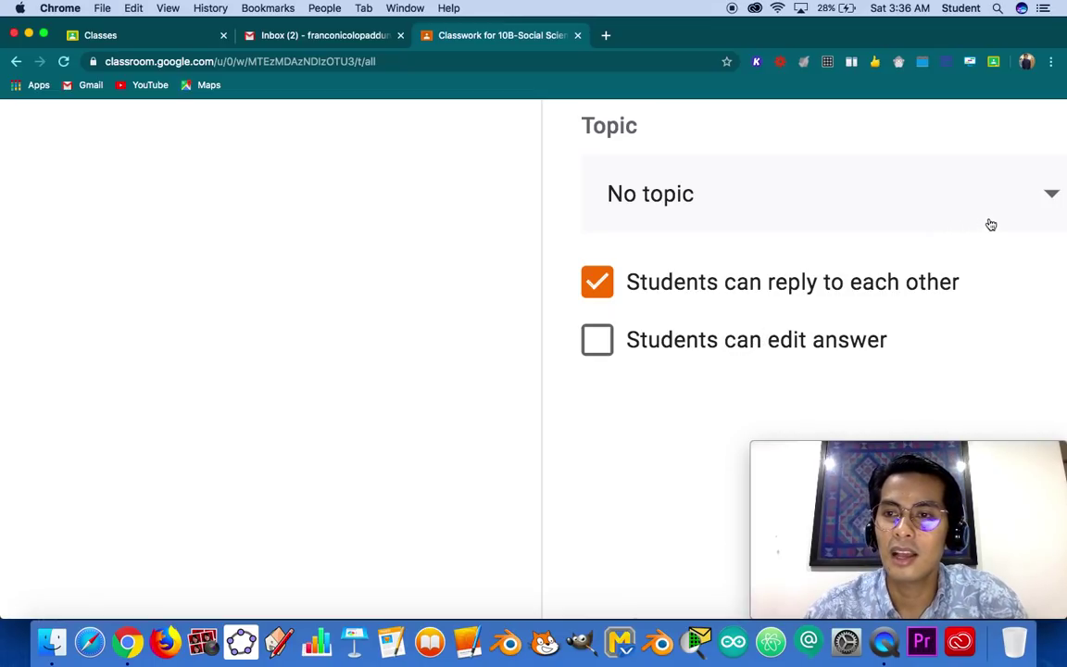
left_click(1054, 199)
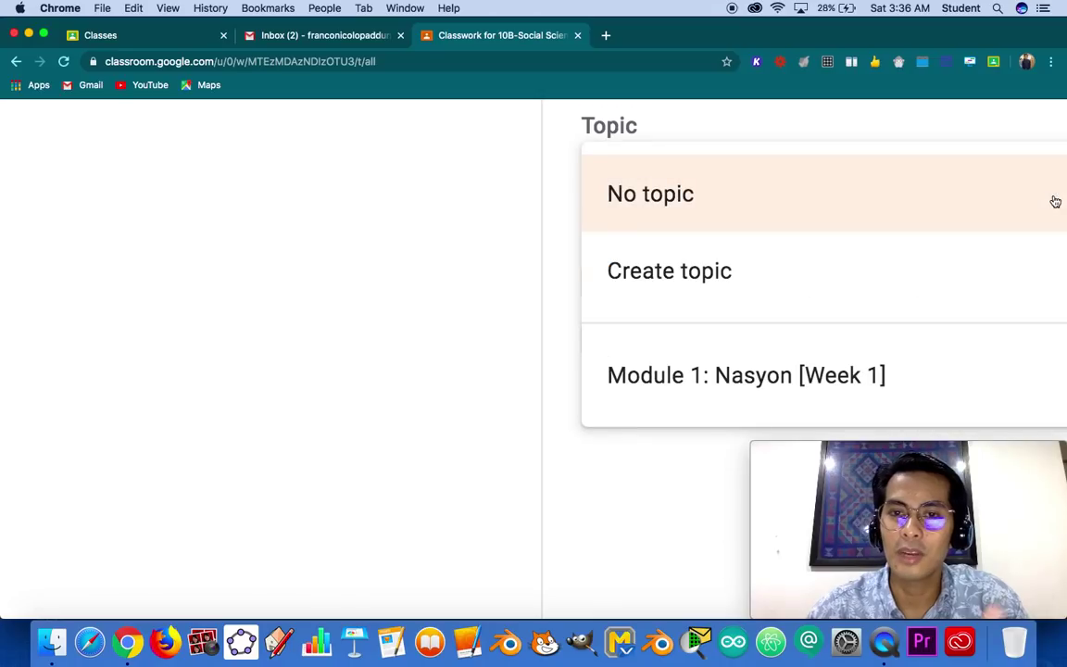
left_click(763, 380)
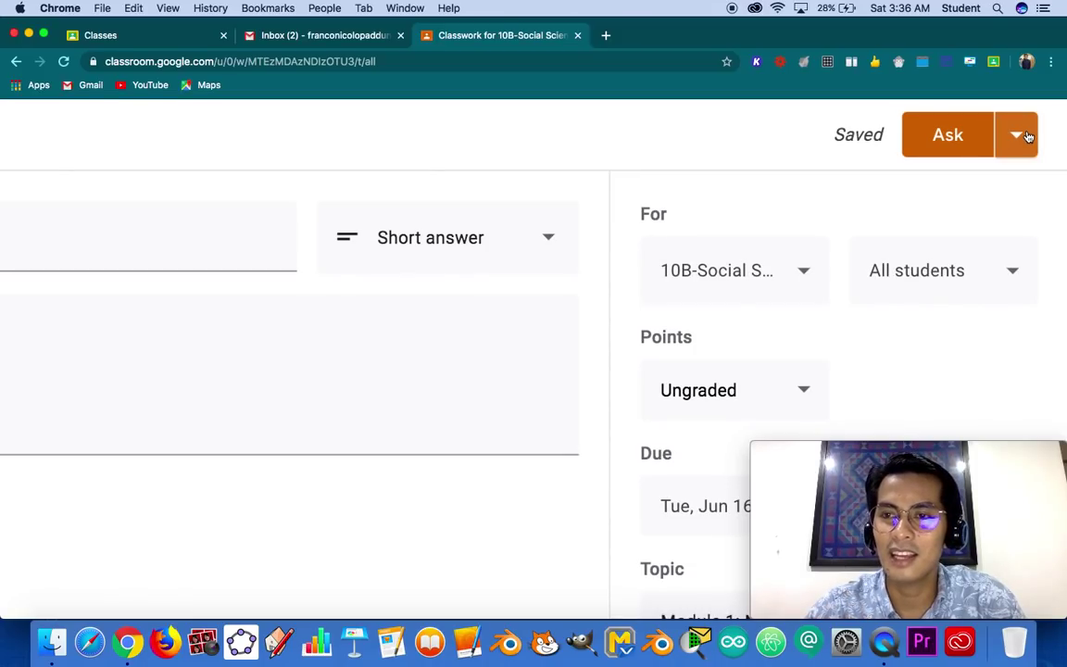
- Schedule the question for Jun 16, 2020 at 8:00 AM instead of asking it immediately
left_click(1027, 137)
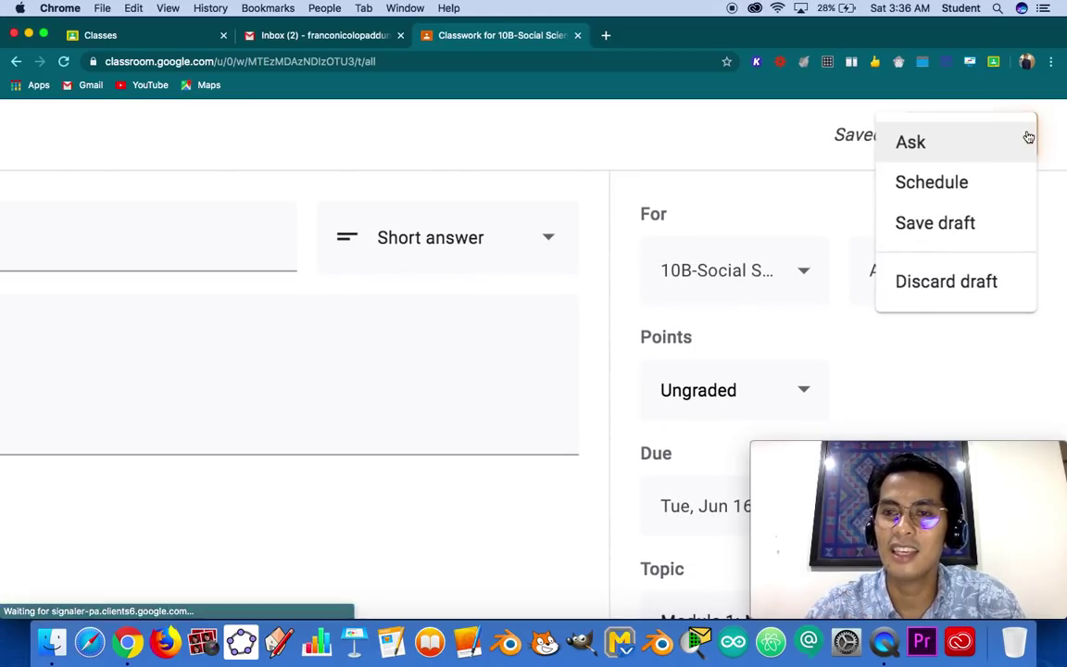
left_click(929, 184)
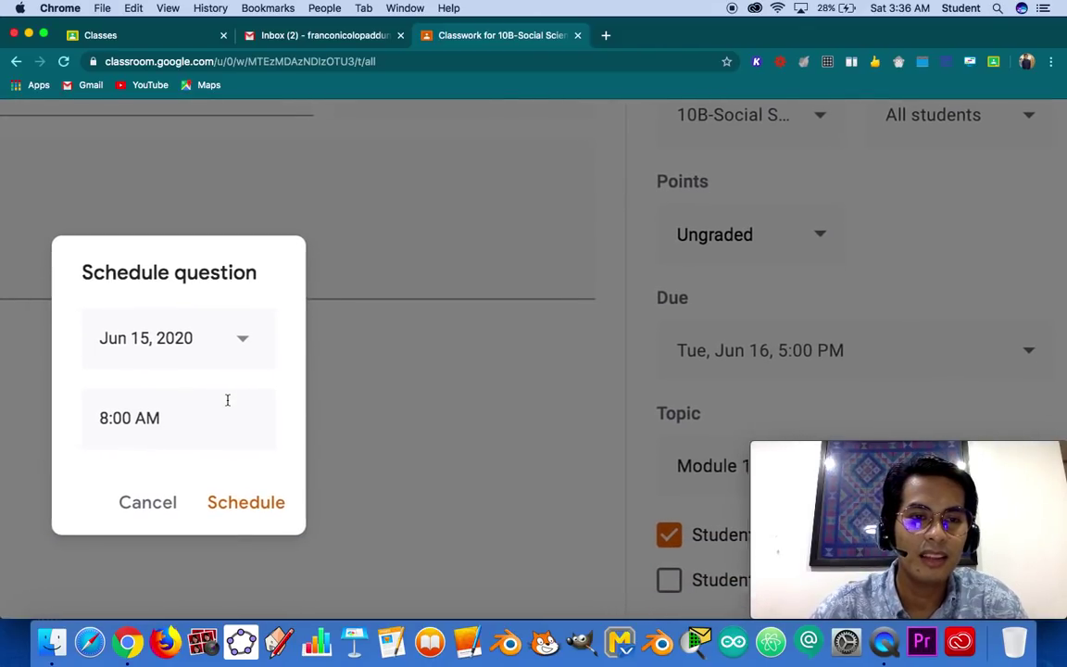
left_click(363, 320)
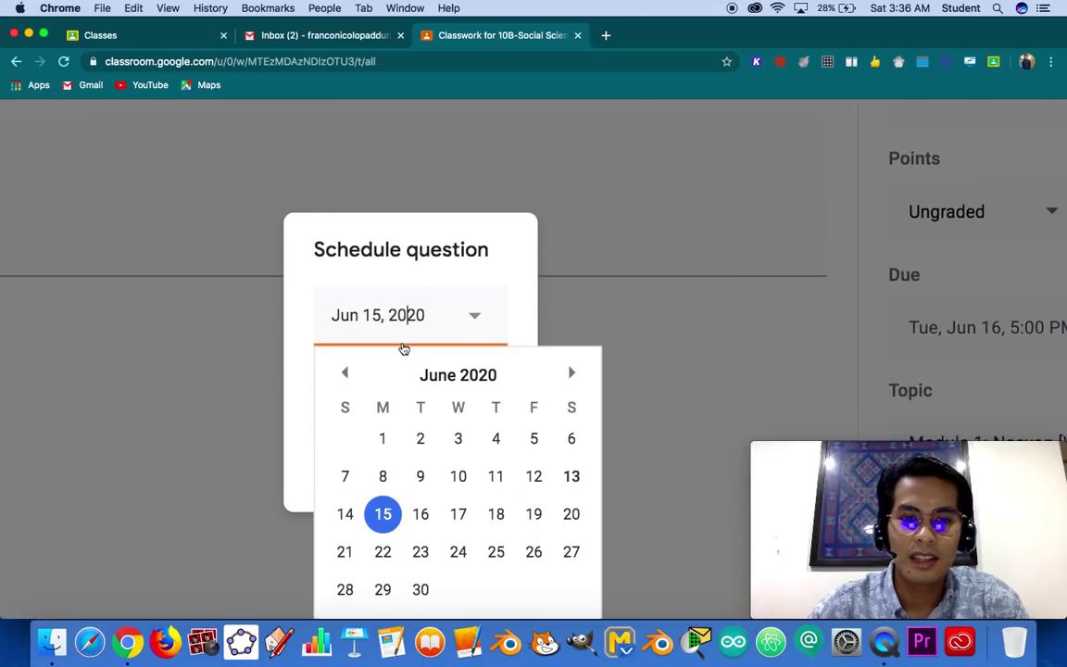
left_click(422, 515)
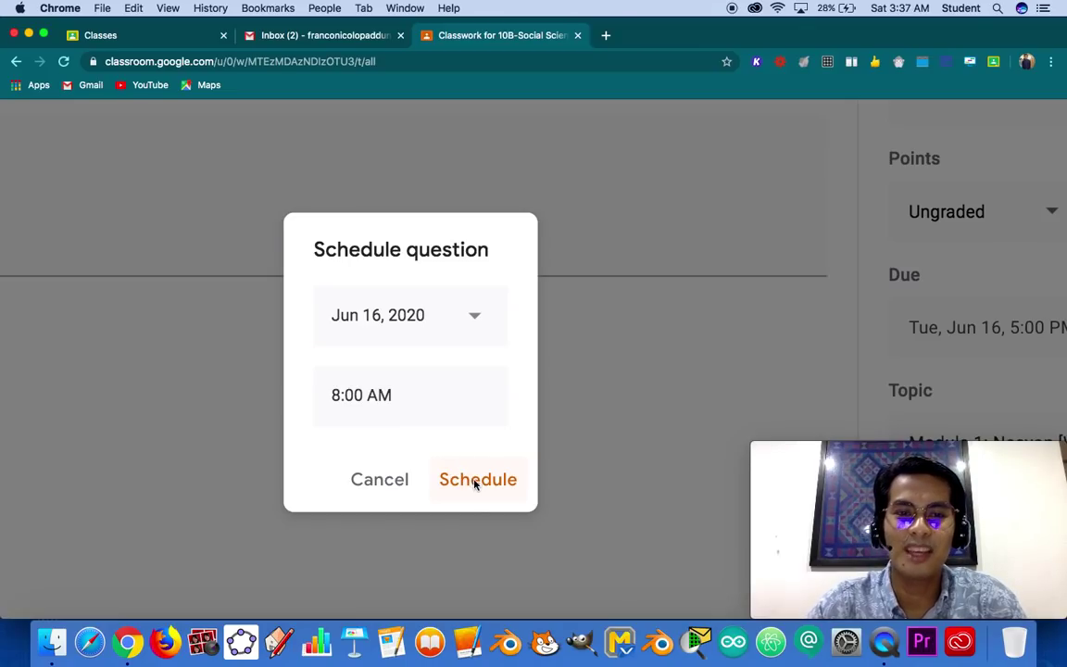
left_click(476, 483)
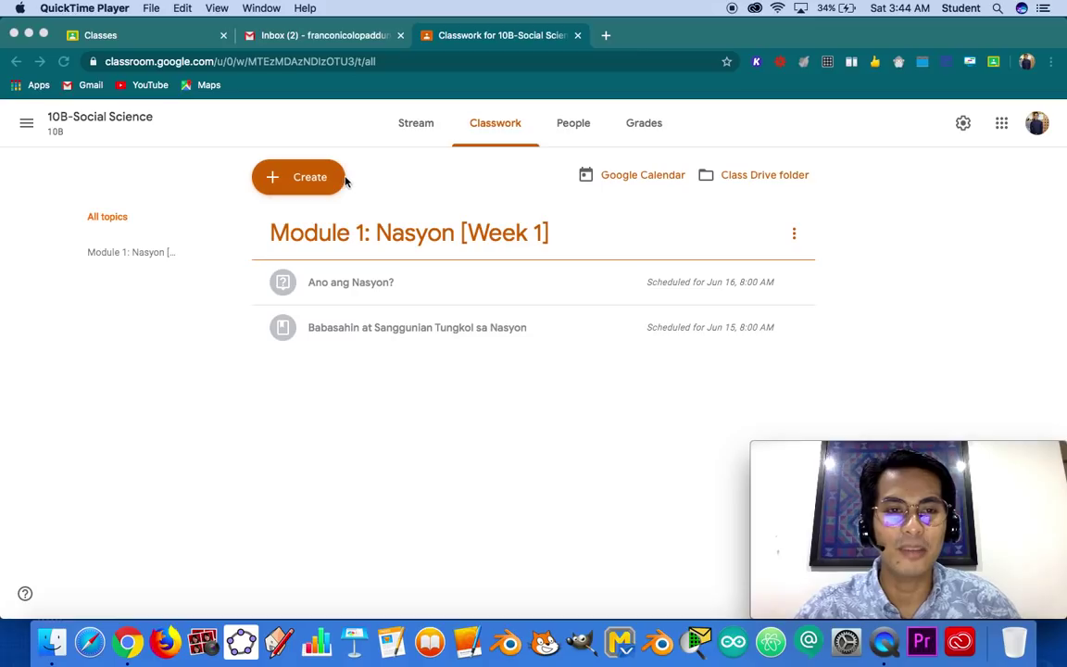
- Create a new assignment in Classwork titled "Gawain"
left_click(318, 183)
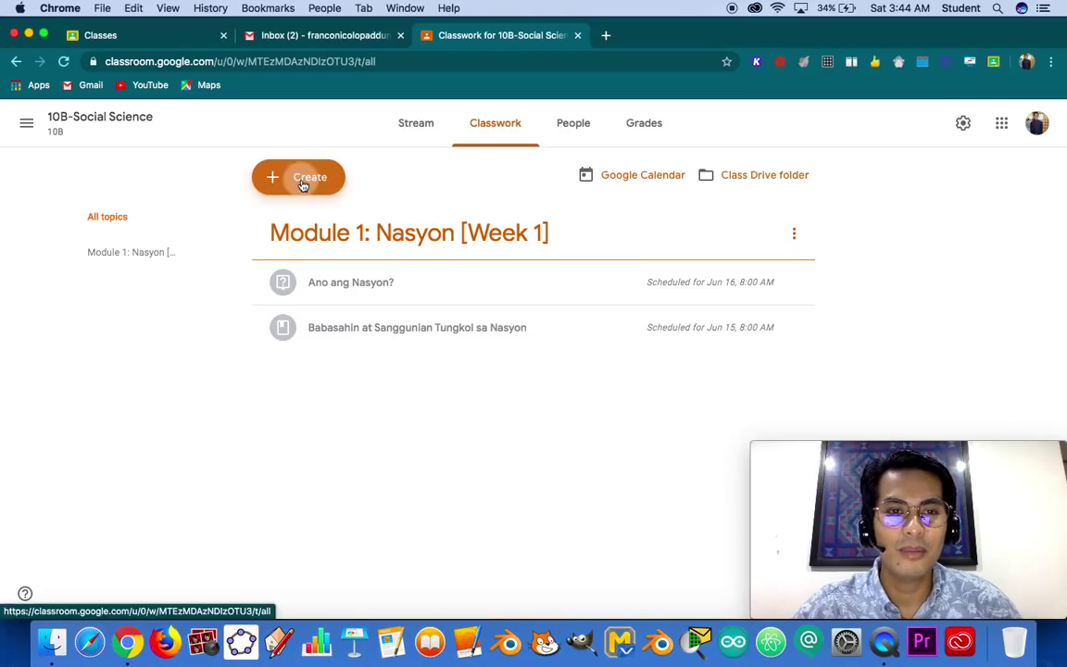
left_click(325, 181)
left_click(308, 220)
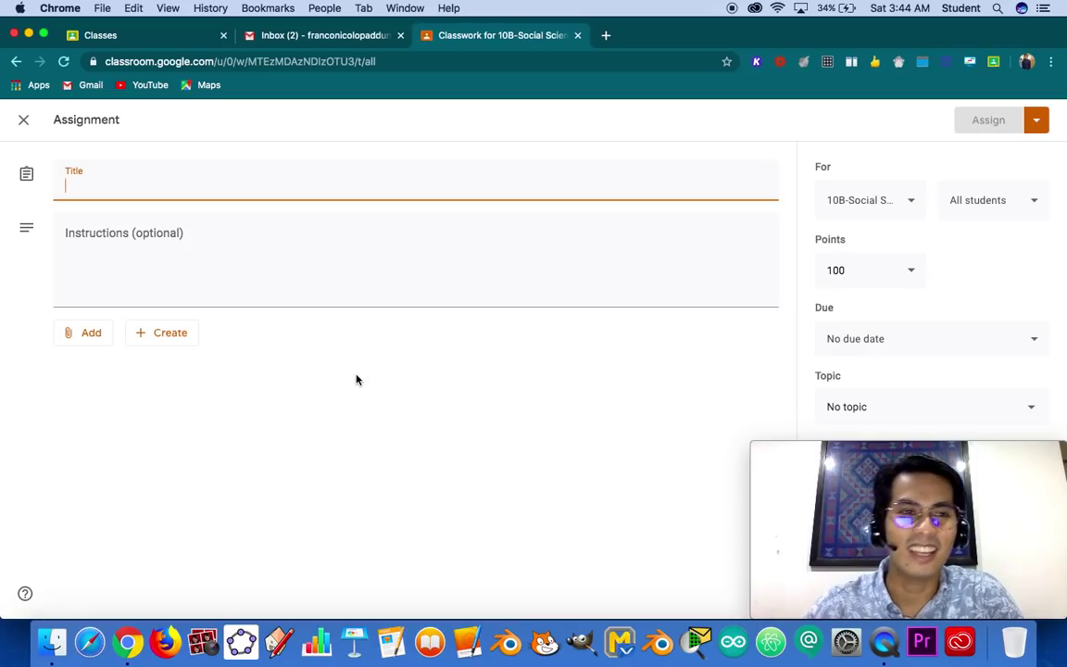
type("Gawain")
left_click(161, 240)
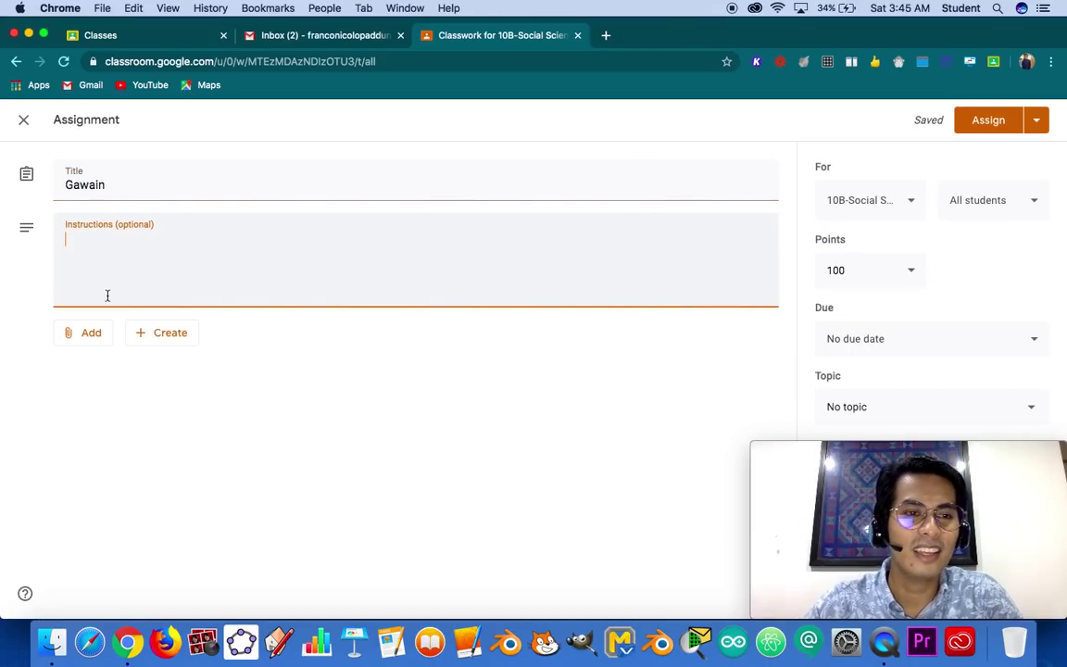
- Attach the Google Docs file "Gawain: Kahalagahan ng Nasyon" from Google Drive to the assignment, searching for "Gawain"
left_click(85, 336)
left_click(104, 366)
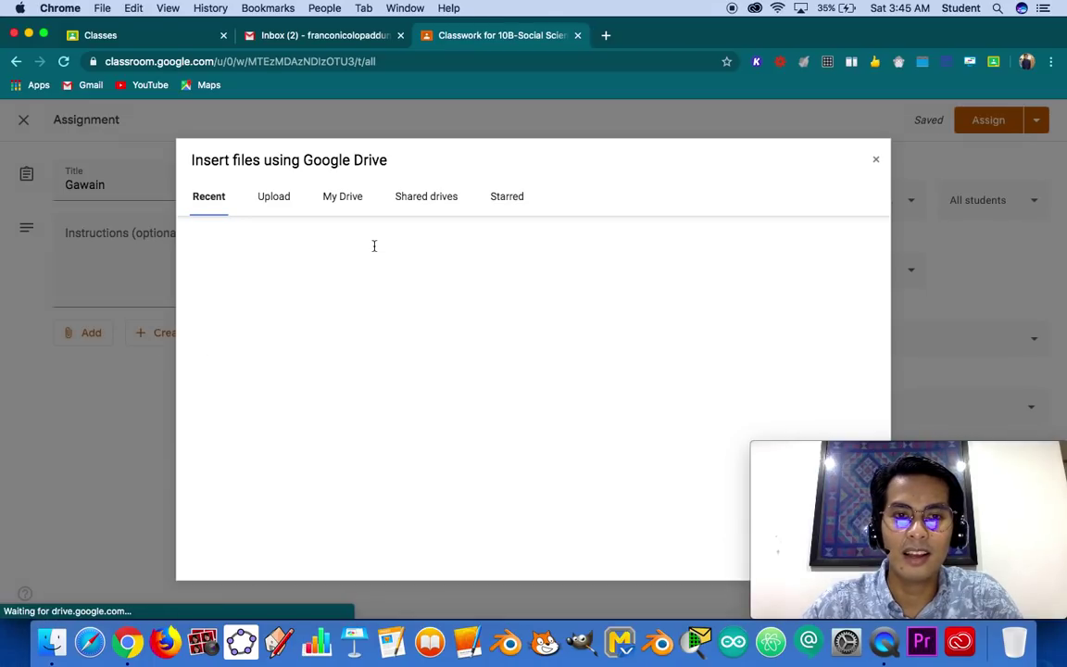
type("Gawain")
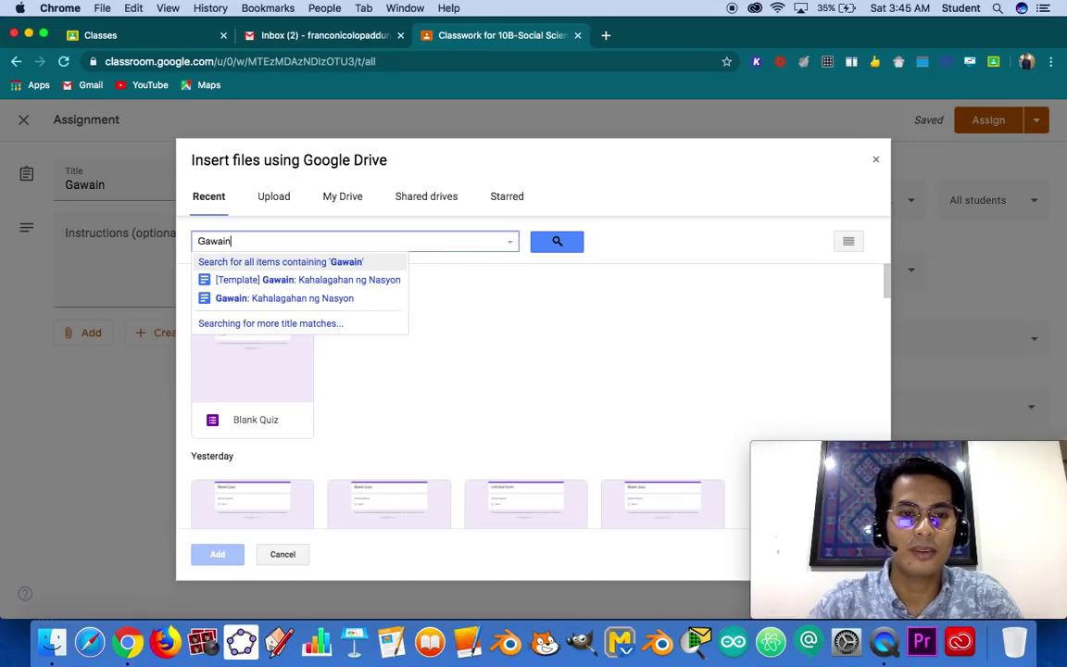
left_click(329, 297)
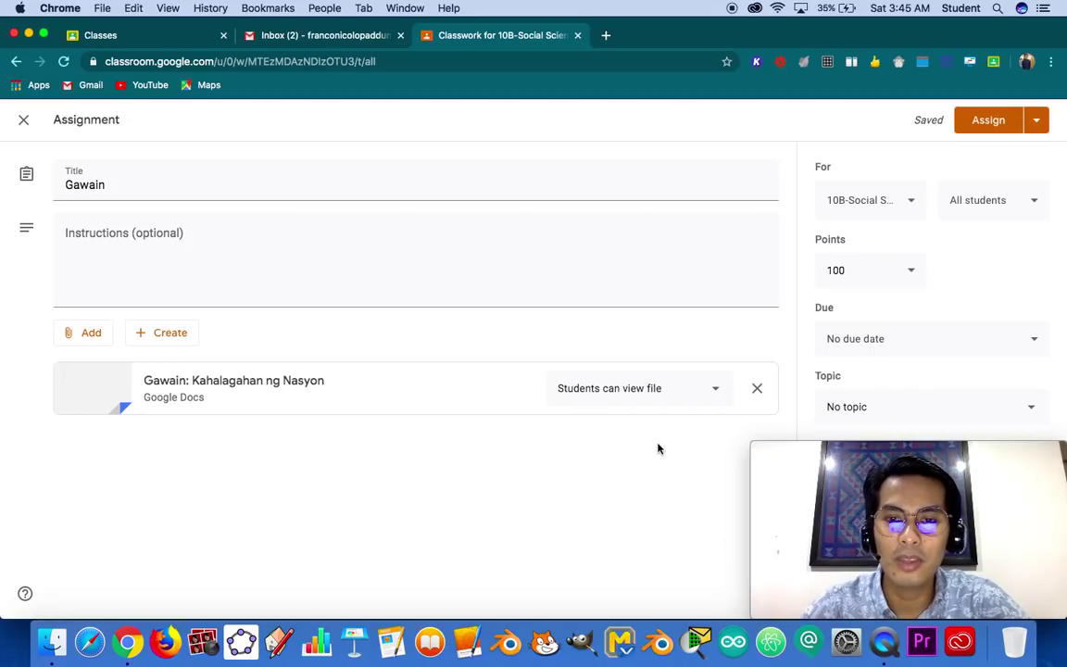
- Set the attached document's student access to "Make a copy for each student"
scroll(664, 386, "up", 5)
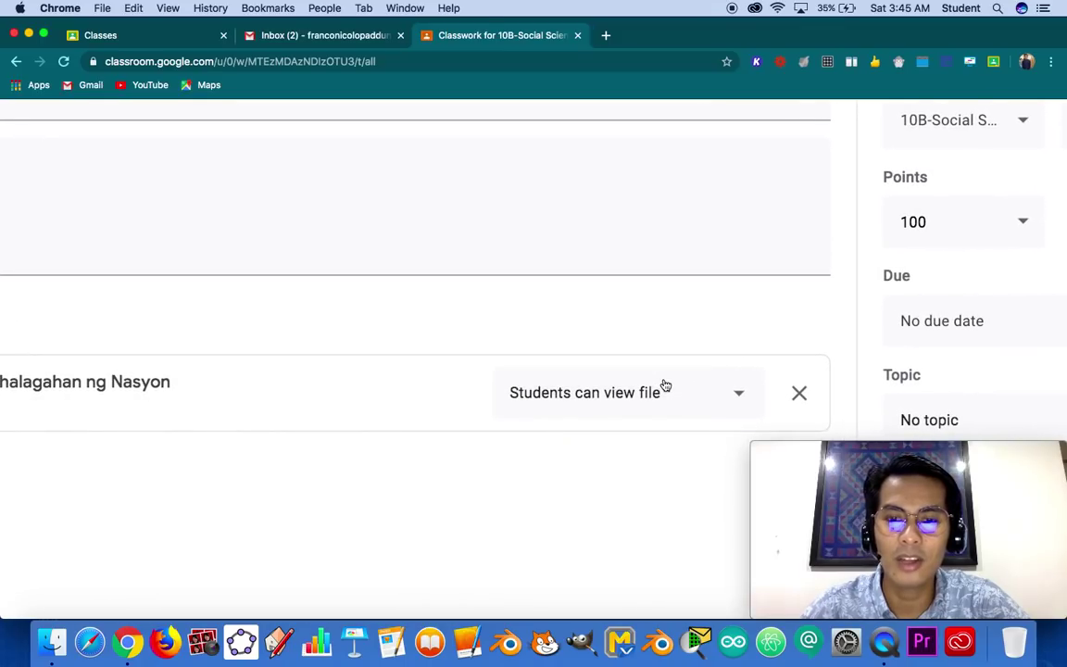
scroll(720, 405, "down", 3)
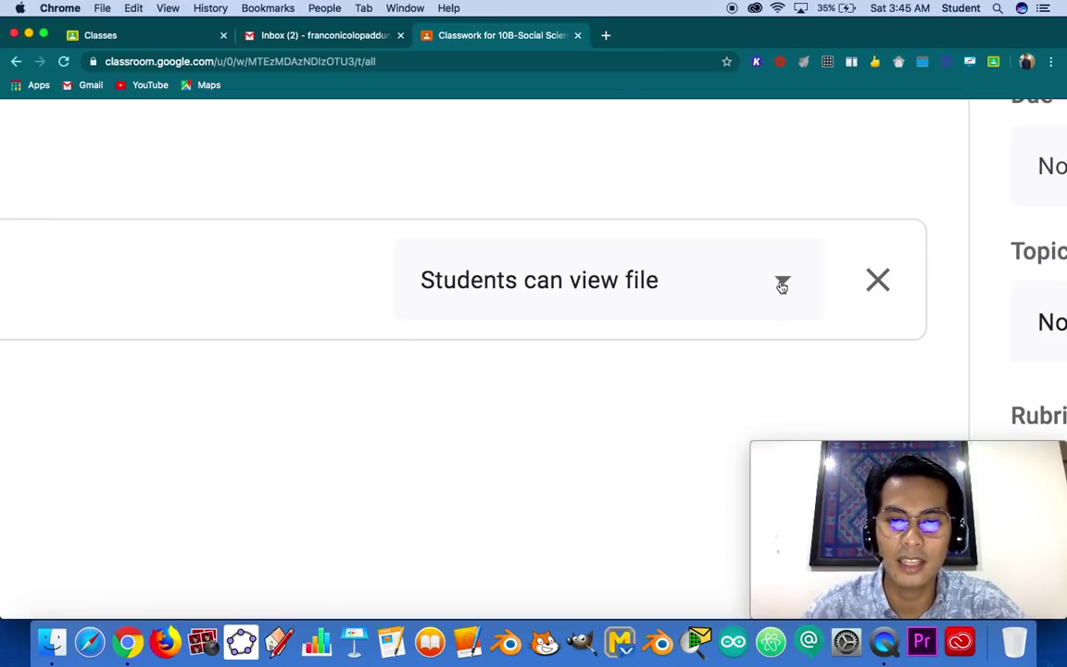
left_click(781, 286)
scroll(638, 350, "down", 2)
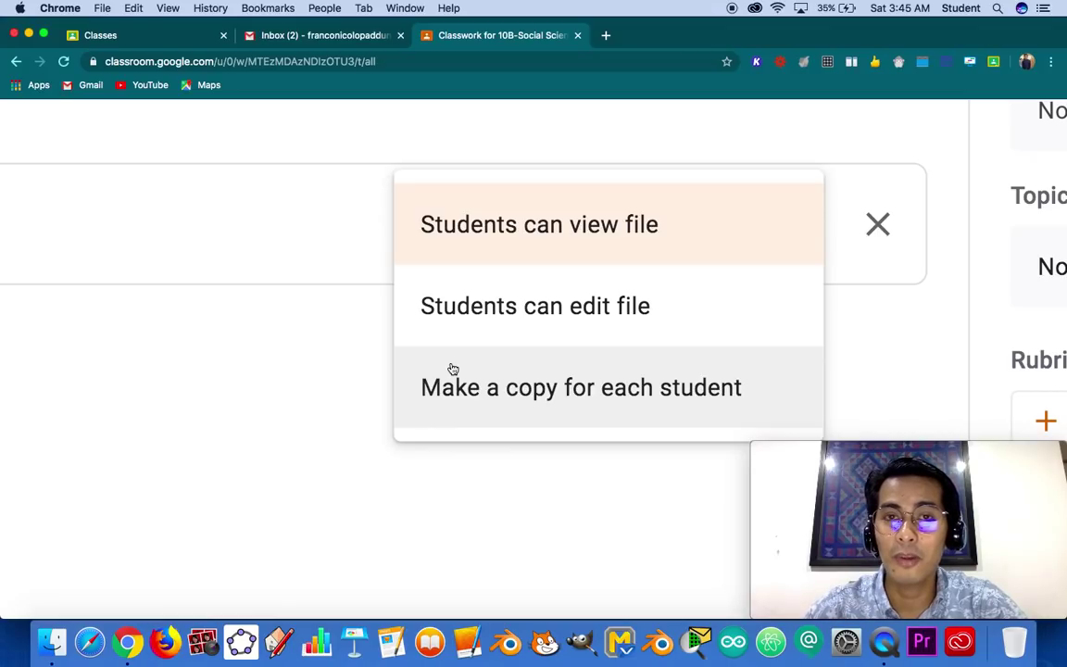
left_click(519, 396)
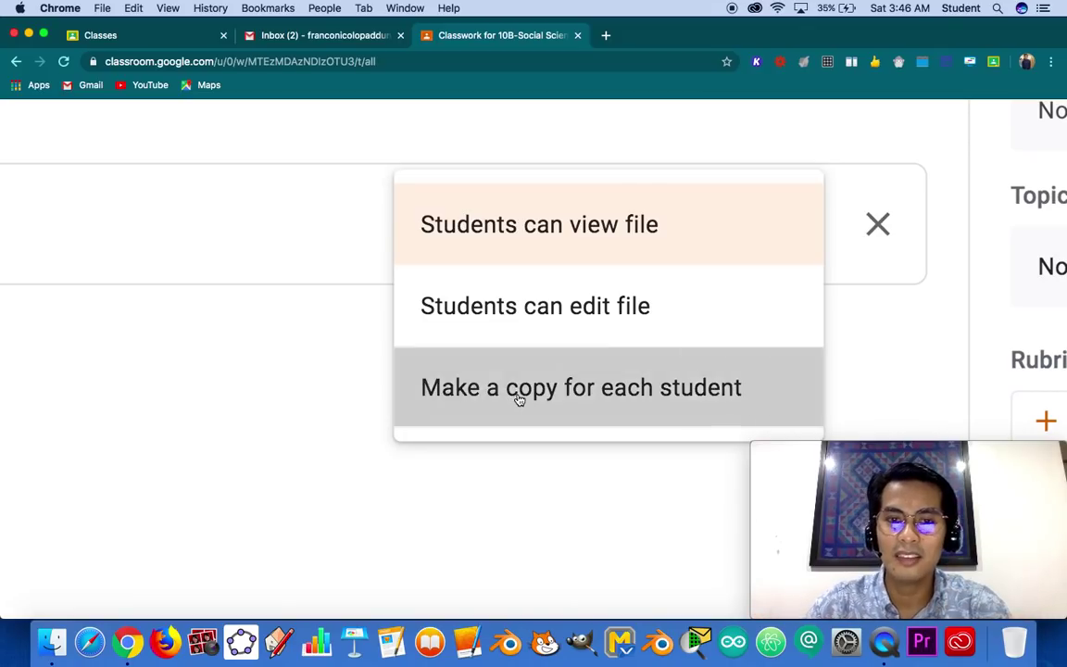
- Review which classes and students the "Gawain" assignment can be given to
scroll(602, 378, "down", 5)
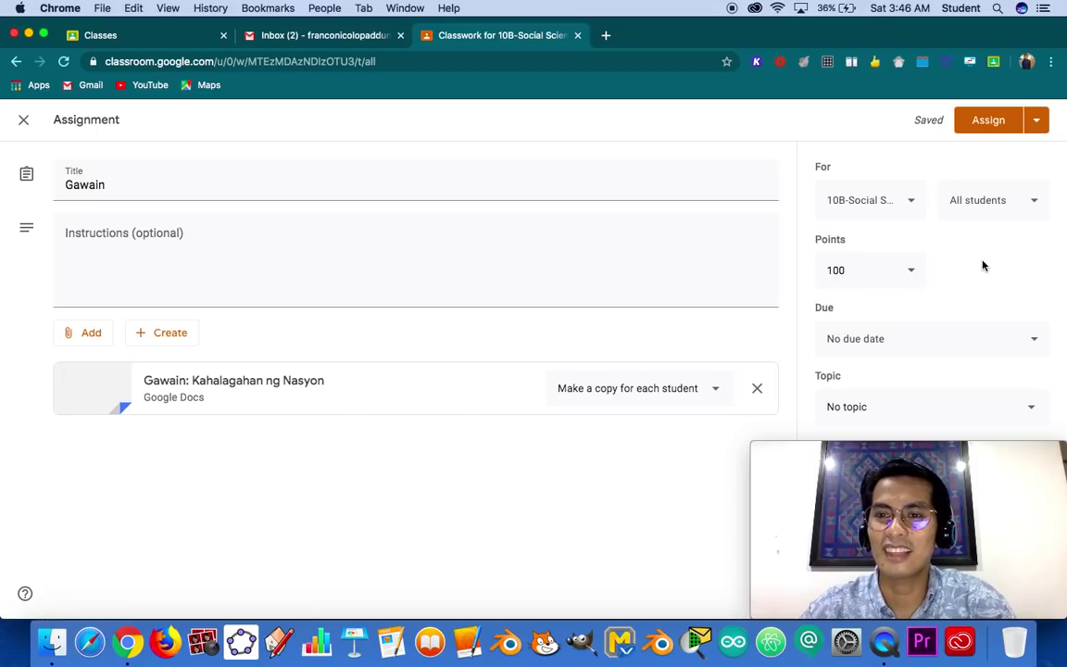
scroll(984, 266, "up", 5)
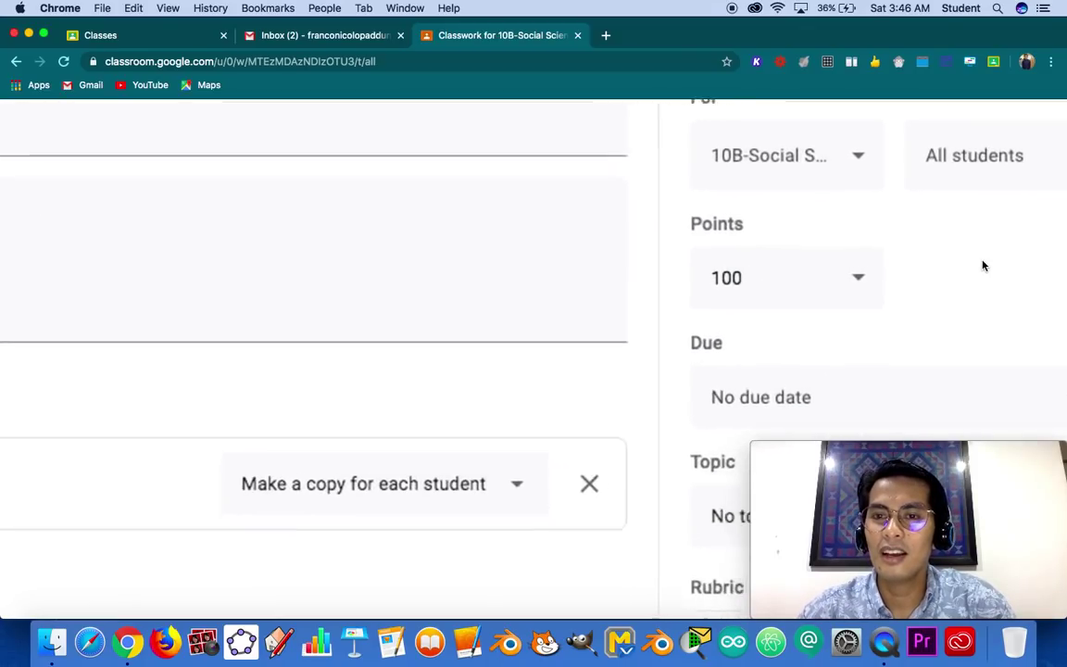
scroll(984, 265, "down", 2)
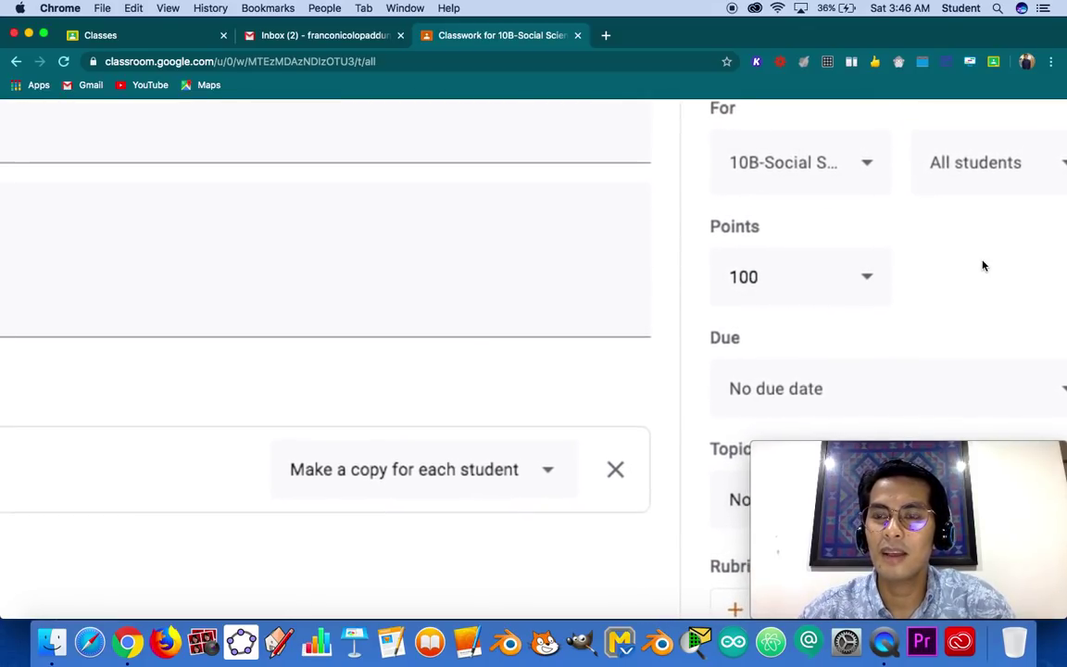
scroll(1014, 248, "up", 2)
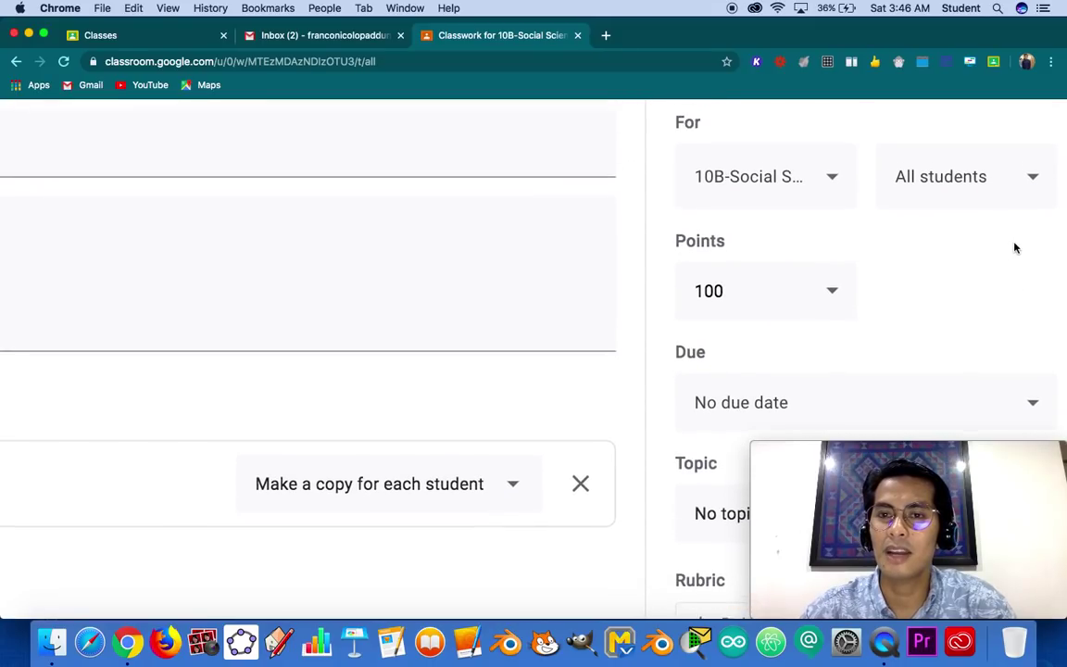
left_click(829, 201)
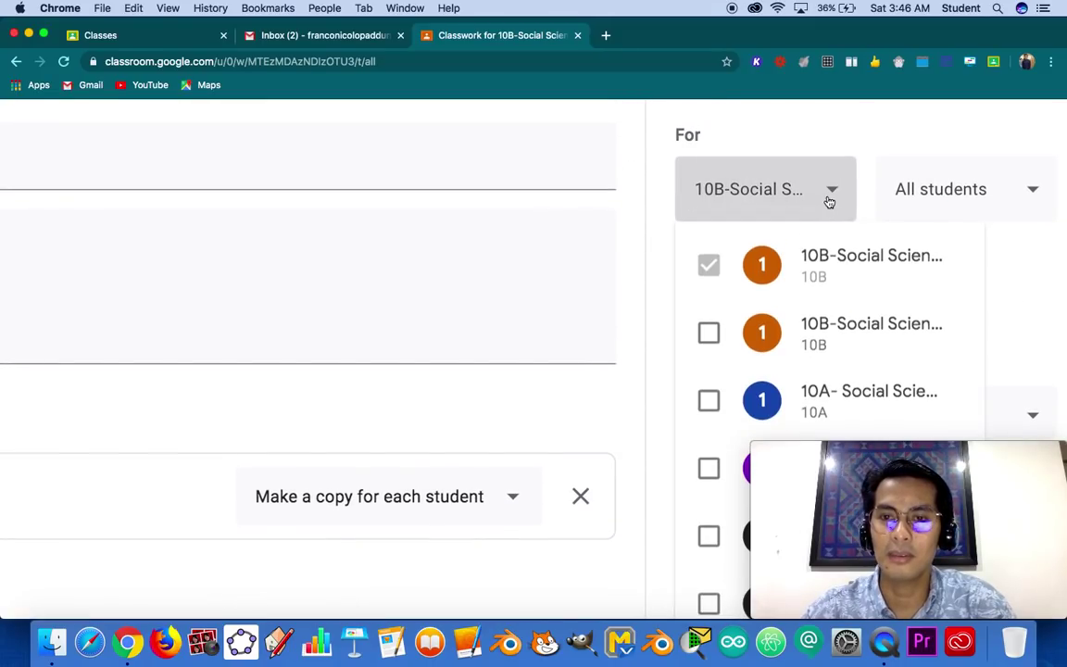
left_click(1007, 272)
left_click(1022, 209)
left_click(988, 336)
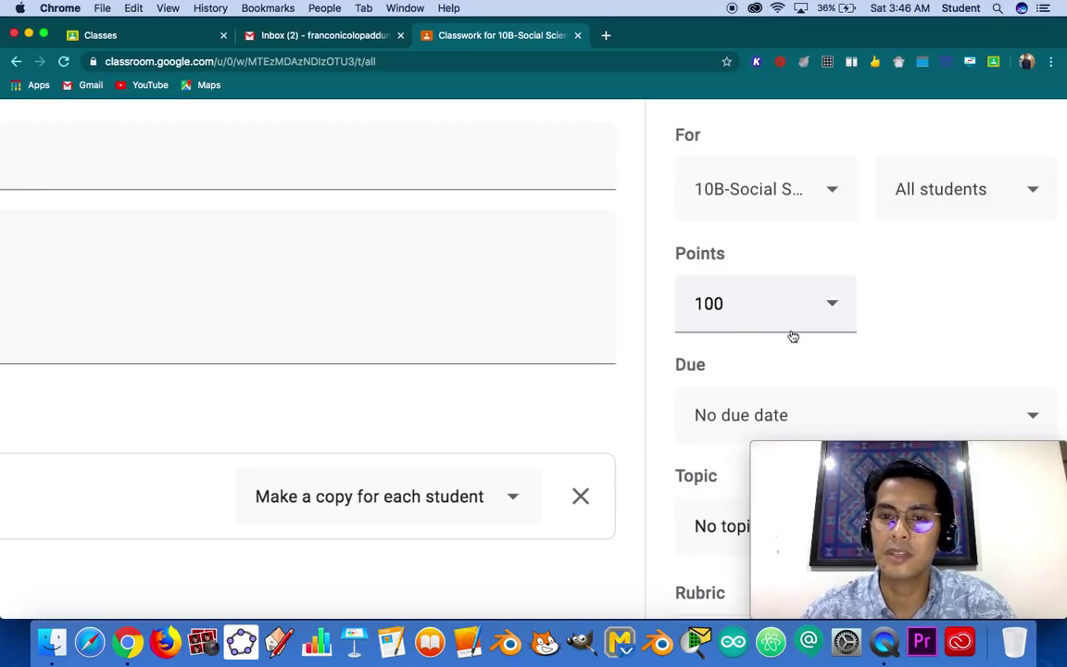
- Set the assignment's due date to Jun 17, 2020
scroll(728, 325, "down", 1)
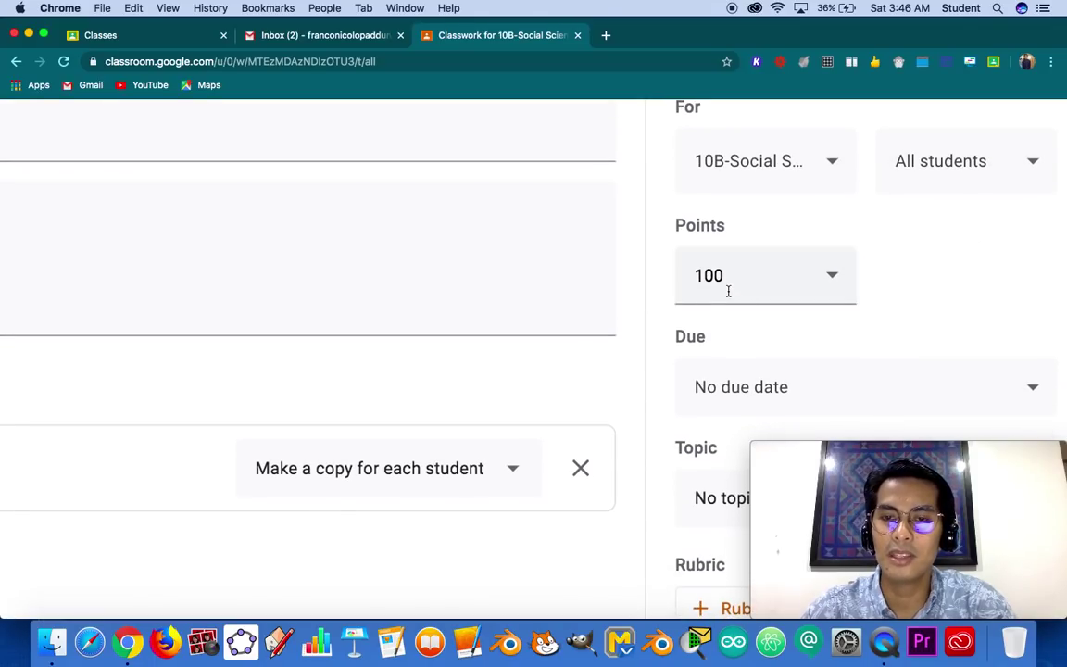
scroll(728, 287, "down", 3)
scroll(729, 296, "down", 1)
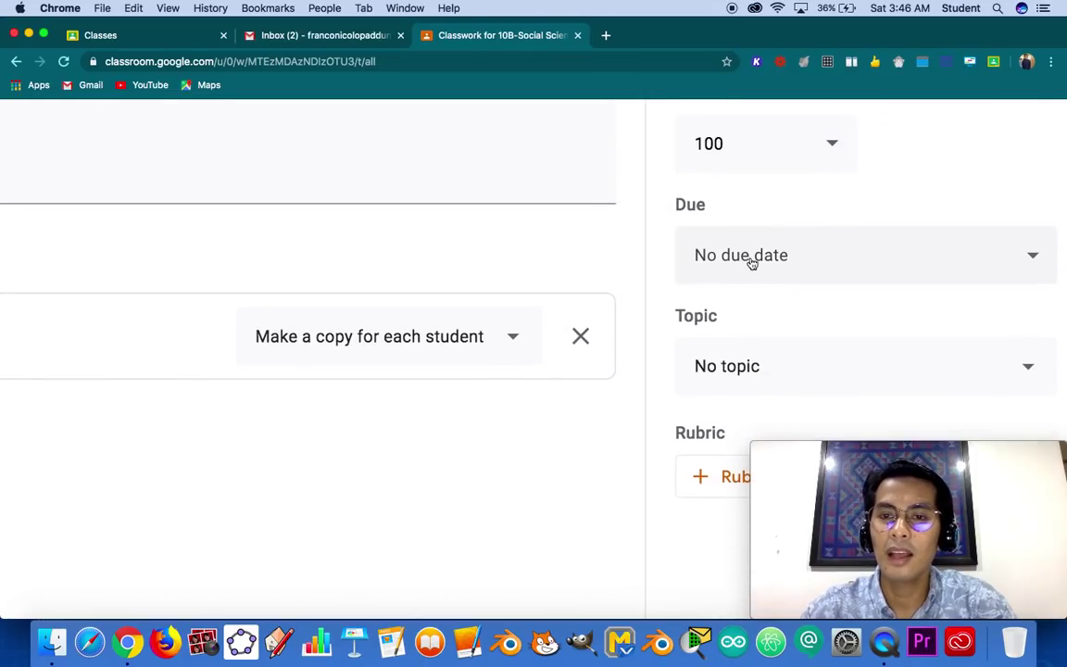
scroll(752, 264, "down", 3)
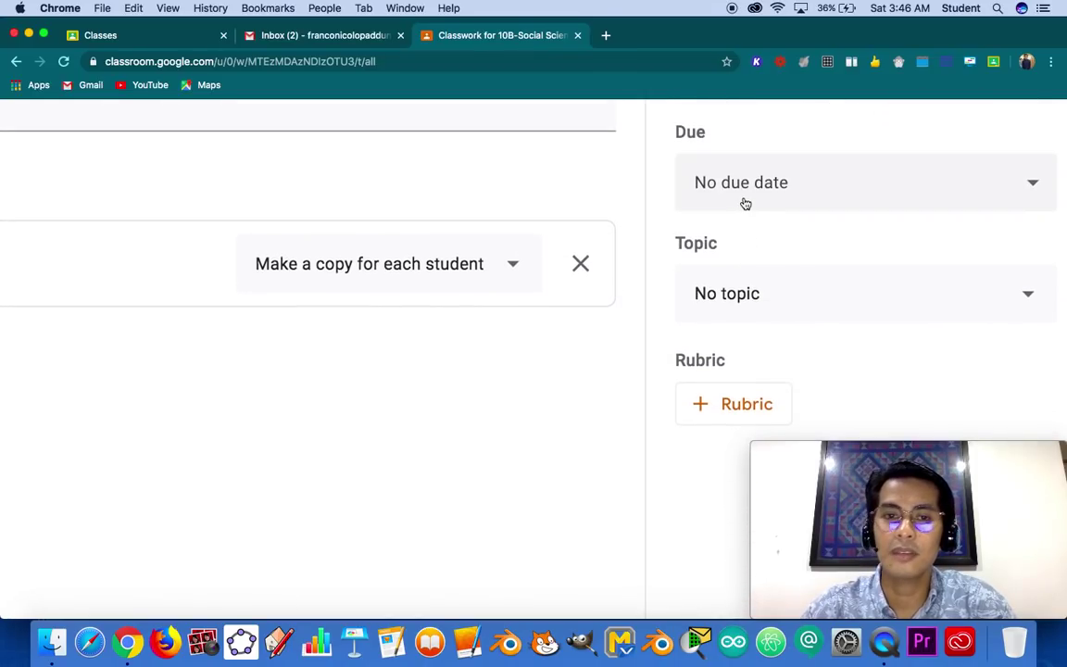
left_click(744, 202)
left_click(763, 271)
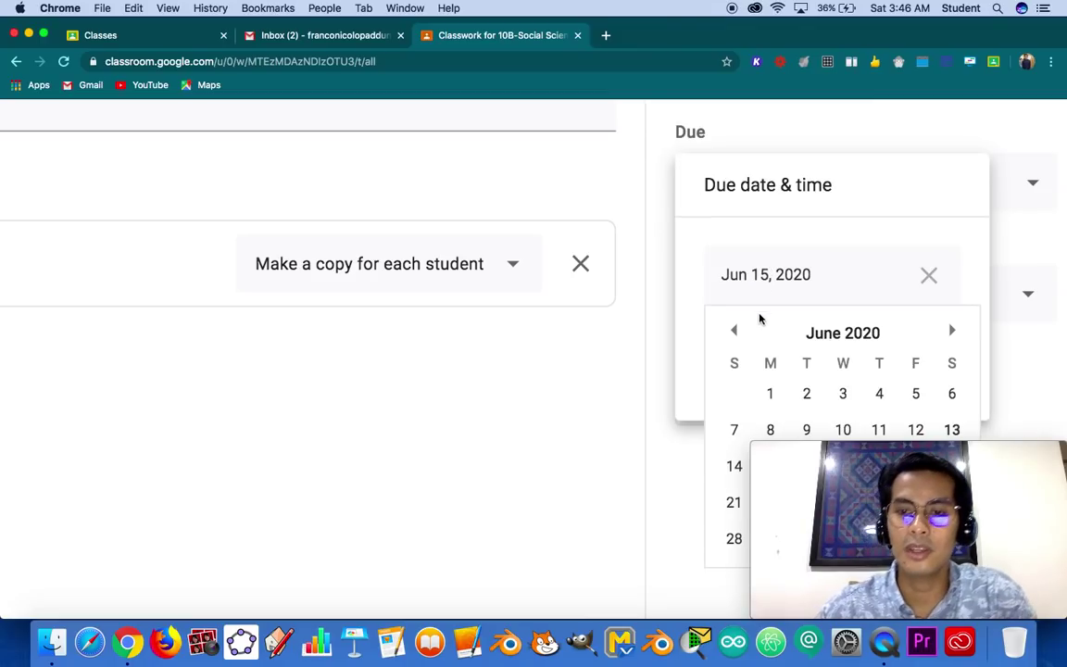
scroll(759, 319, "down", 1)
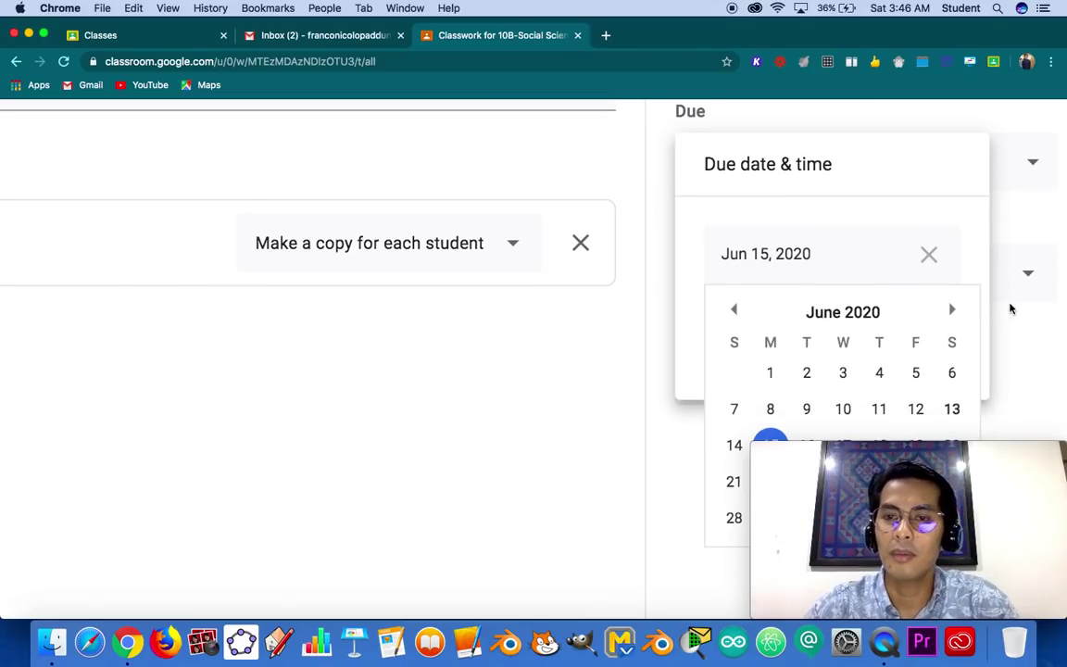
scroll(1010, 306, "up", 2)
scroll(1011, 307, "down", 1)
scroll(1010, 307, "up", 3)
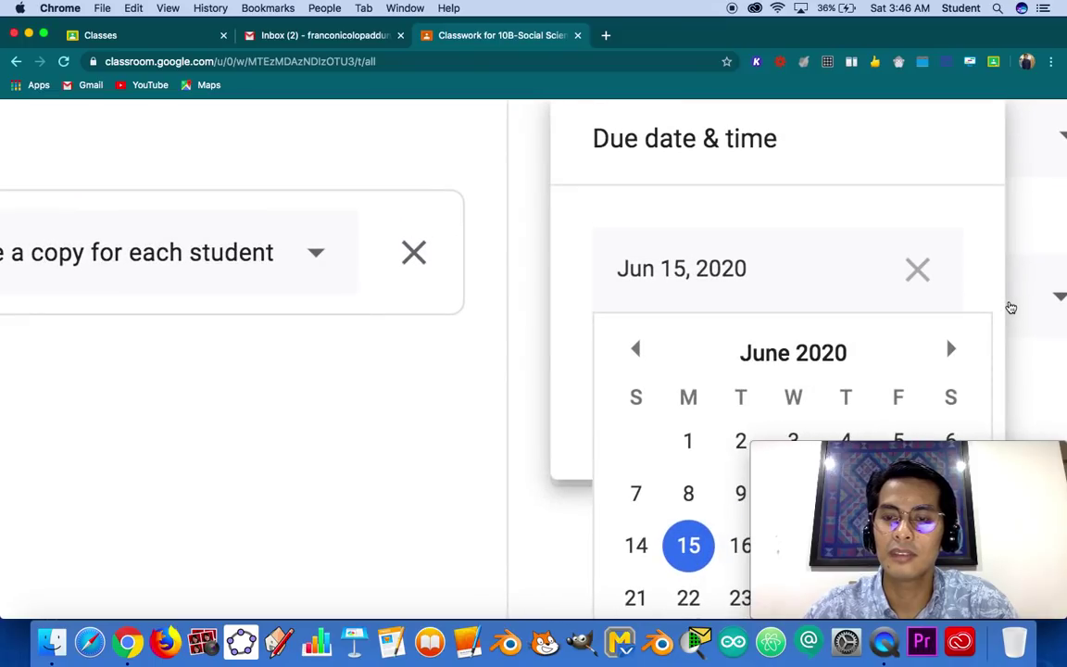
left_click(803, 369)
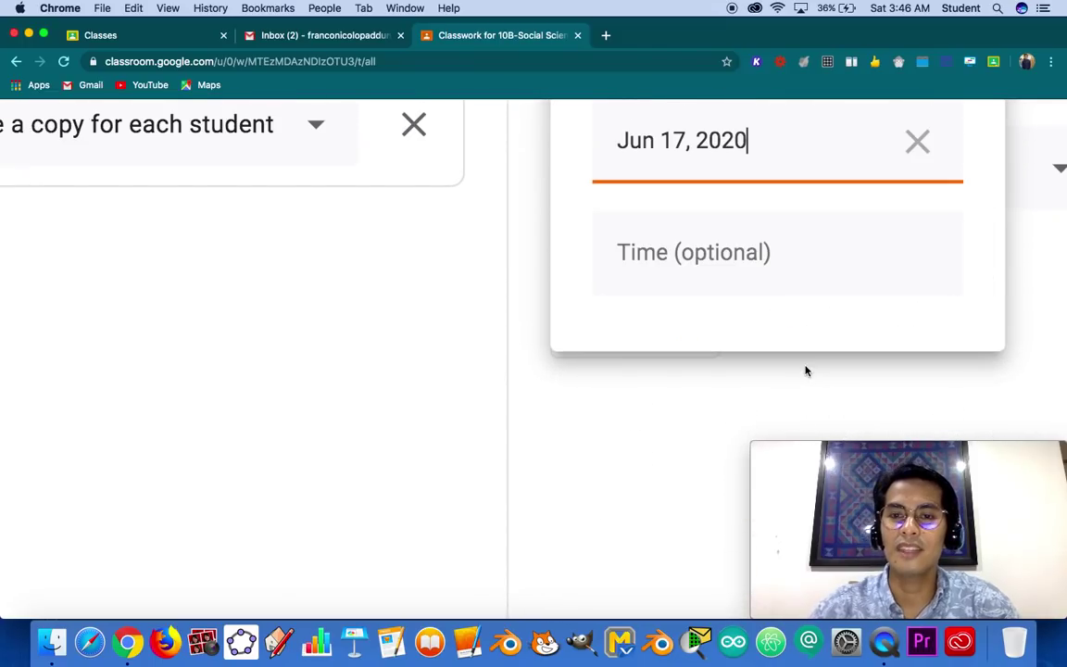
- Set the assignment's due time to 5:00 PM
left_click(741, 315)
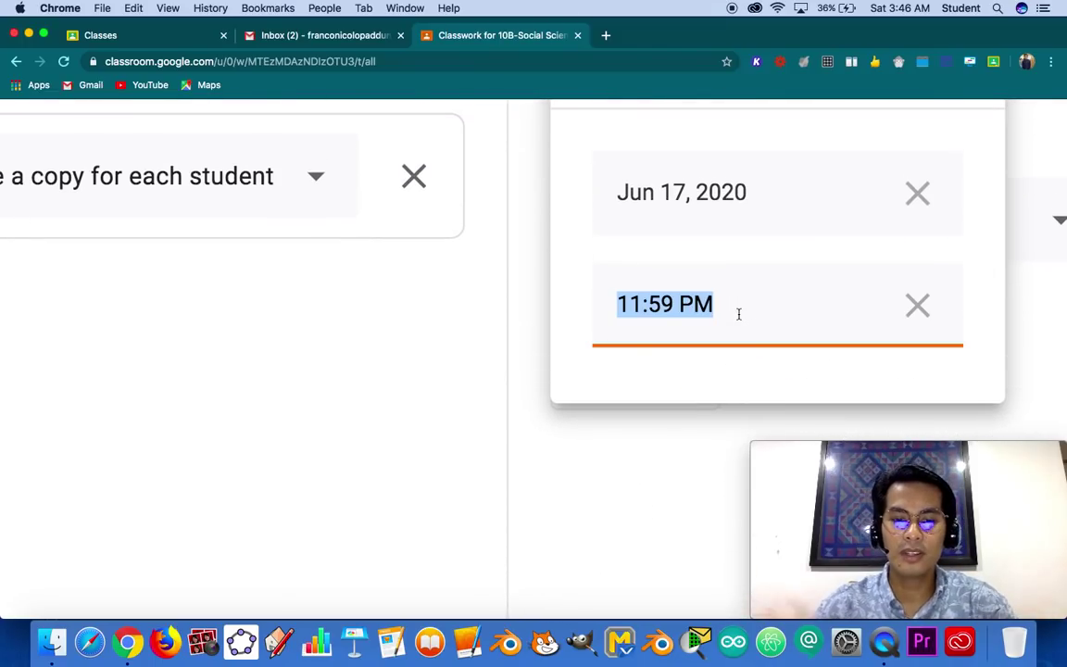
type("5:00Pm")
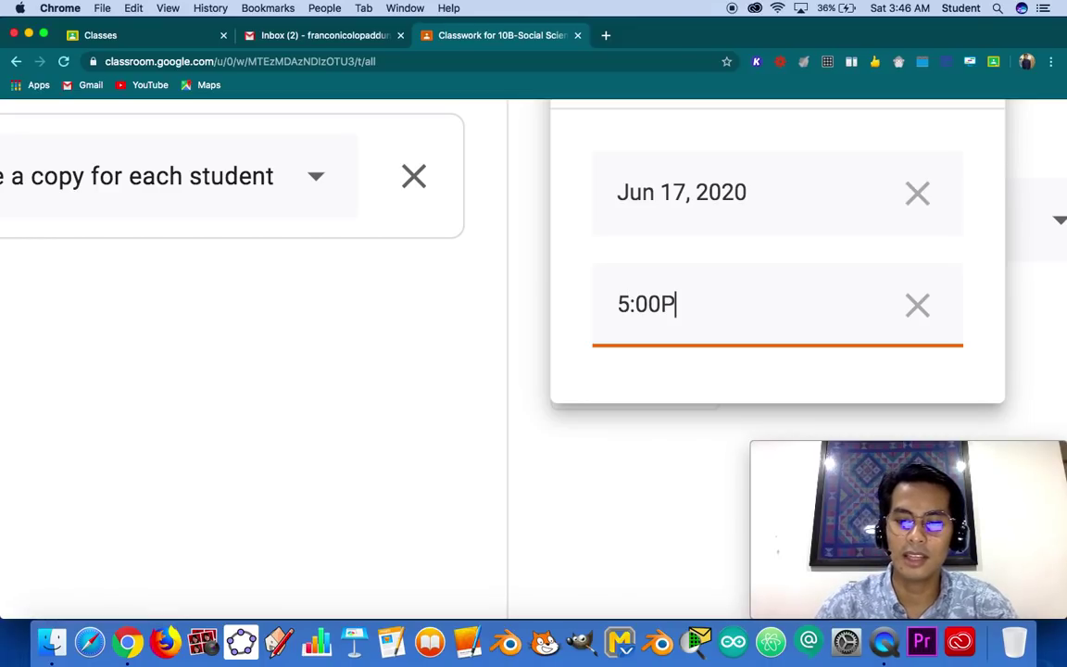
key("BackSpace")
type("M")
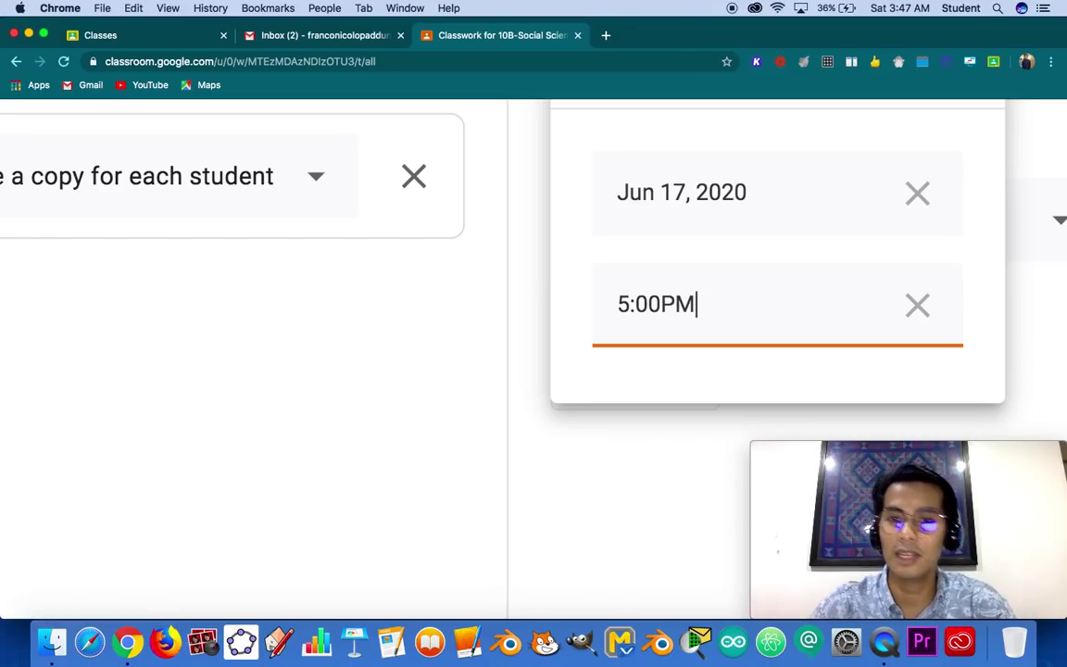
left_click(706, 444)
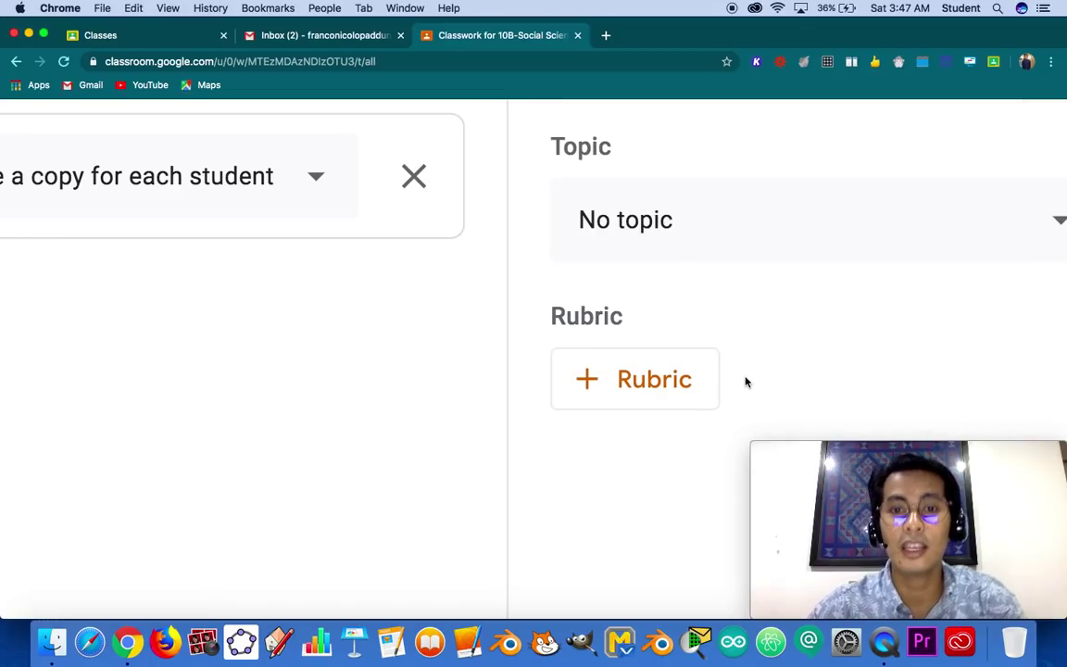
- File the assignment under the topic "Module 1: Nasyon [Week 1]"
left_click(693, 244)
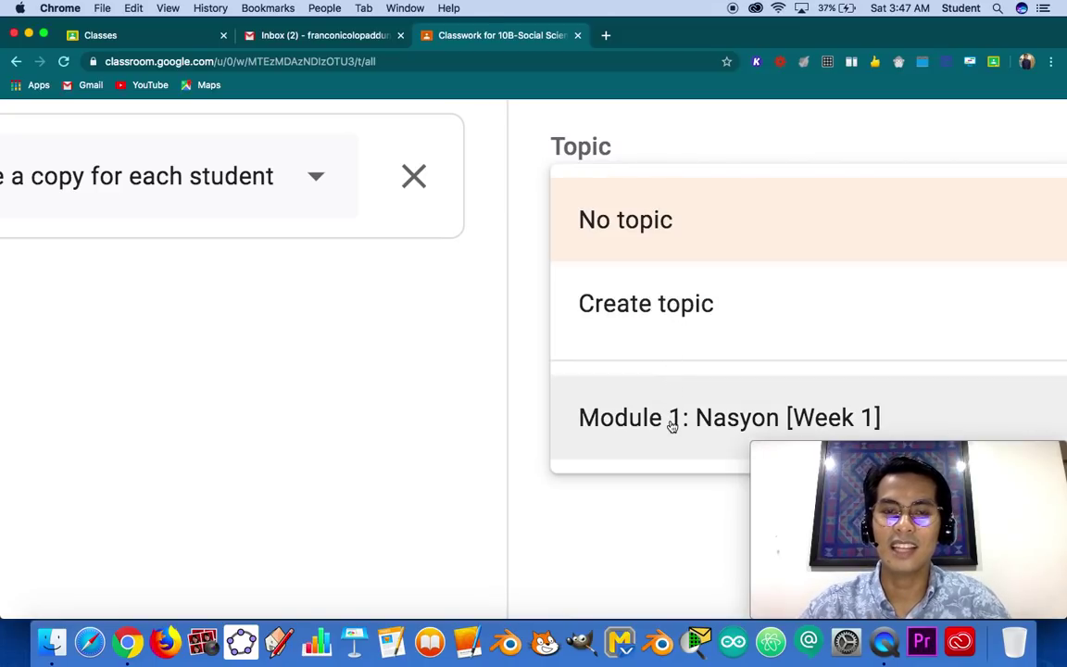
left_click(672, 425)
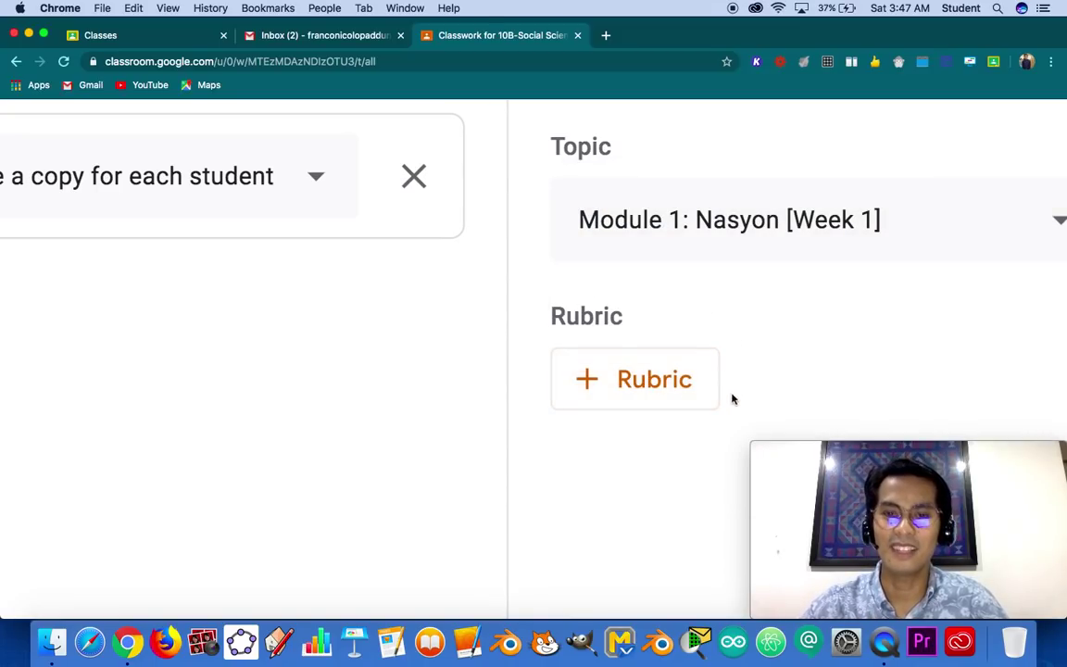
scroll(684, 478, "up", 3)
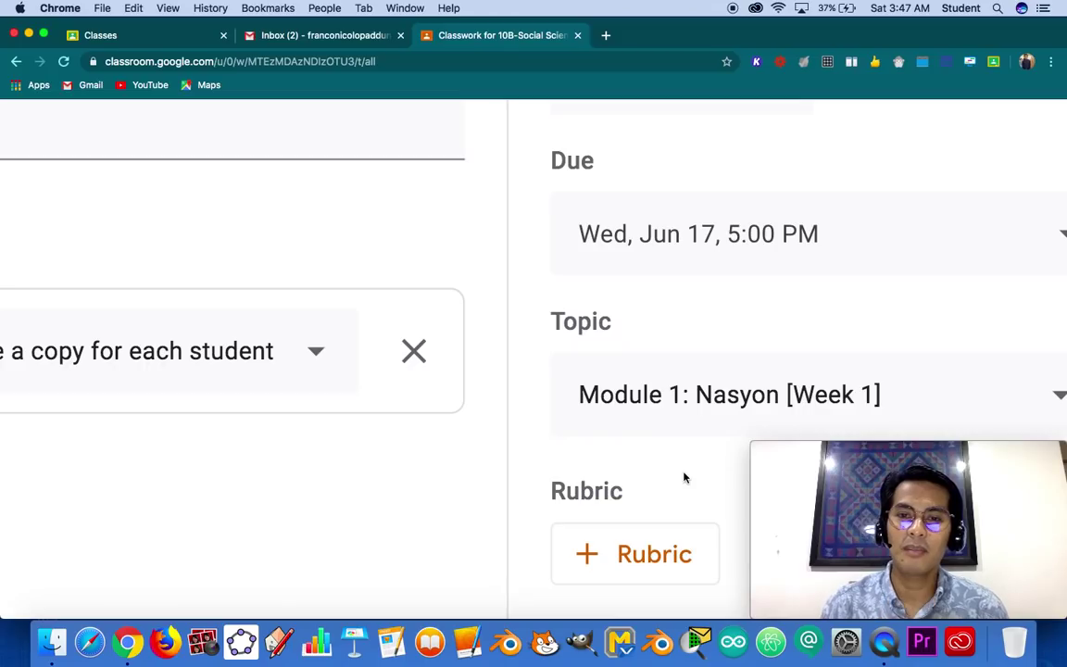
- Start a new rubric for the assignment, choosing to create it from scratch
scroll(684, 478, "down", 4)
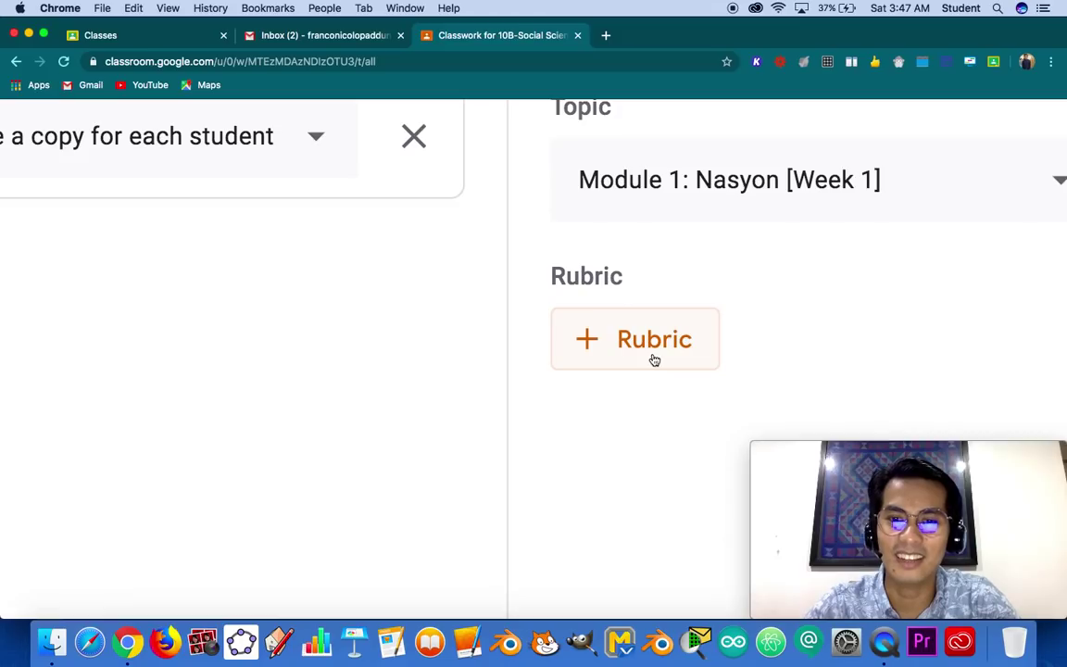
scroll(643, 352, "down", 1)
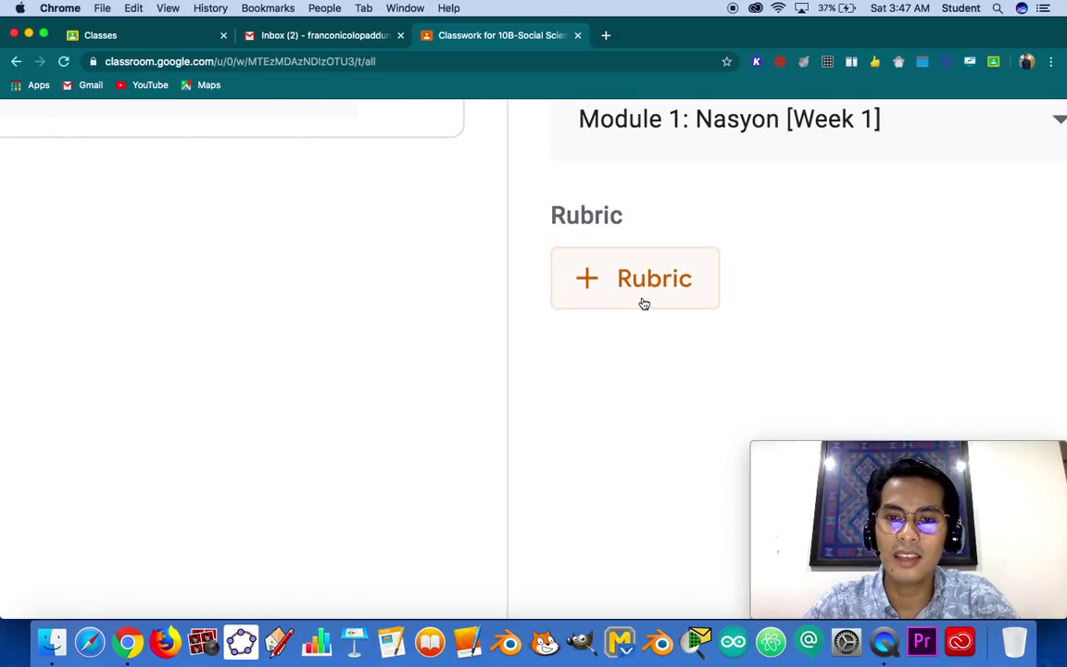
left_click(644, 304)
scroll(644, 304, "up", 2)
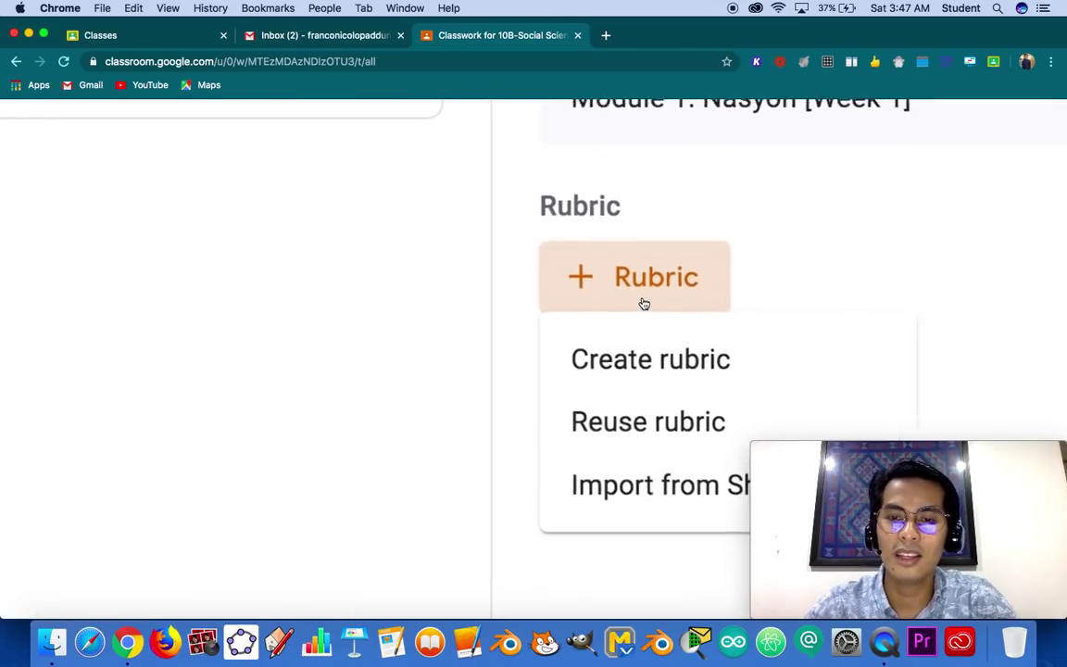
scroll(644, 304, "down", 1)
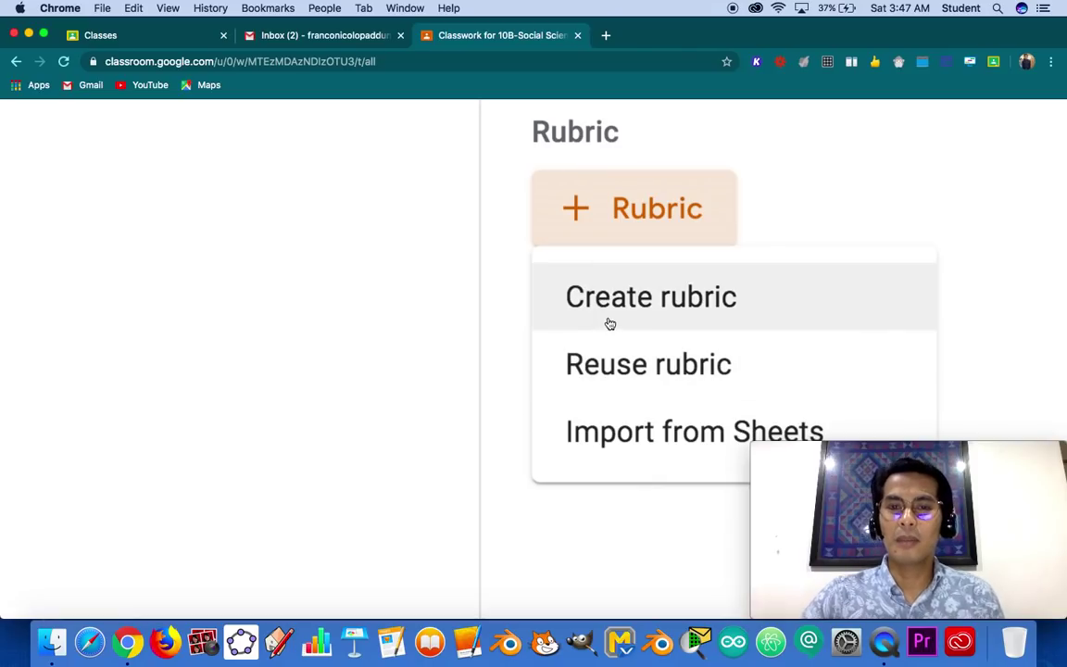
scroll(584, 318, "down", 5)
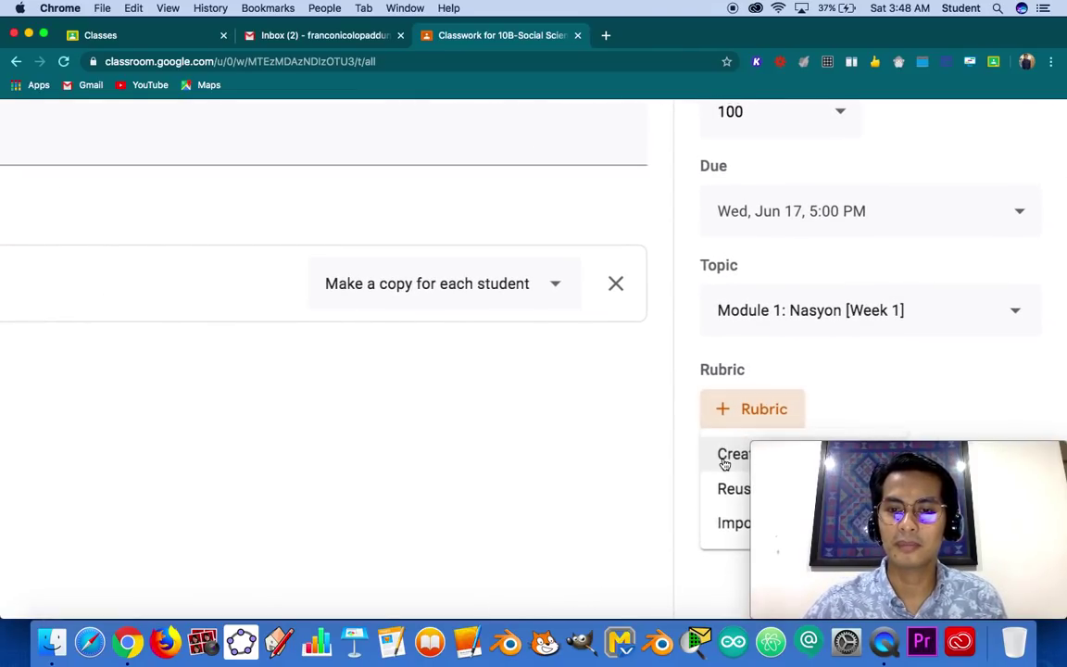
left_click(721, 456)
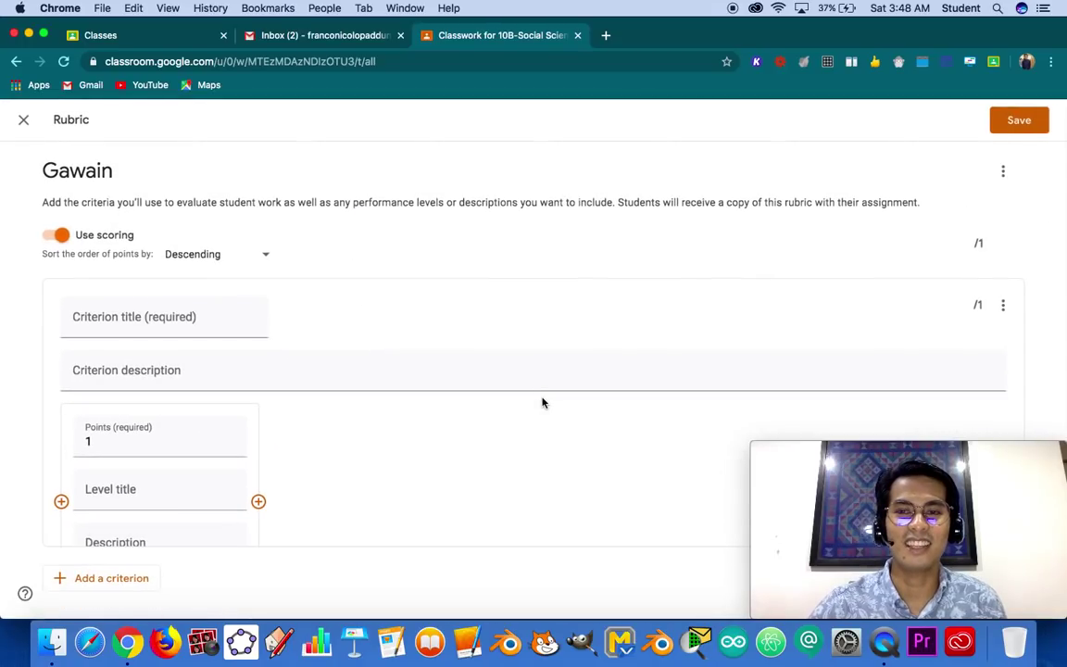
- Title the rubric's first criterion "Nilalaman", leaving its description empty
scroll(543, 402, "down", 1)
scroll(543, 402, "up", 1)
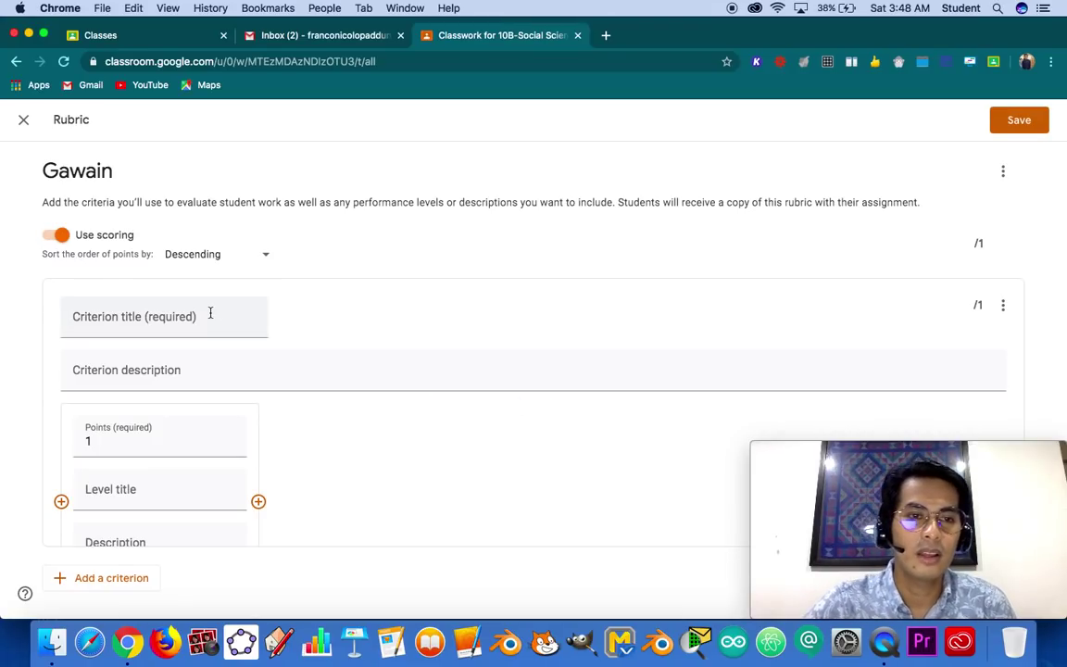
left_click(176, 316)
type("Nilalaman")
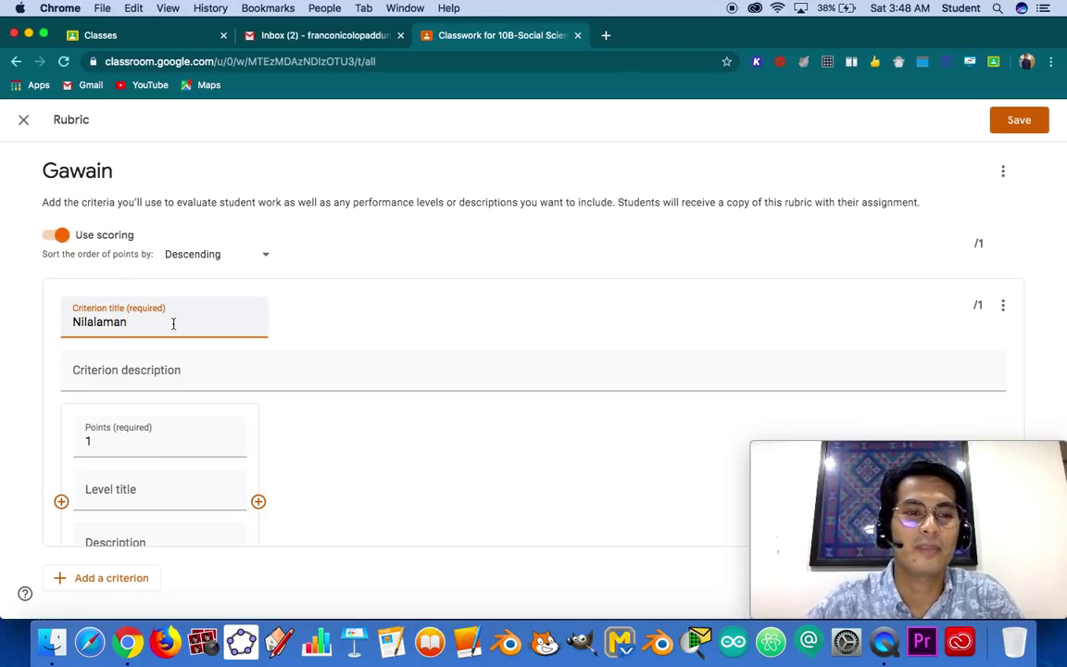
left_click(145, 370)
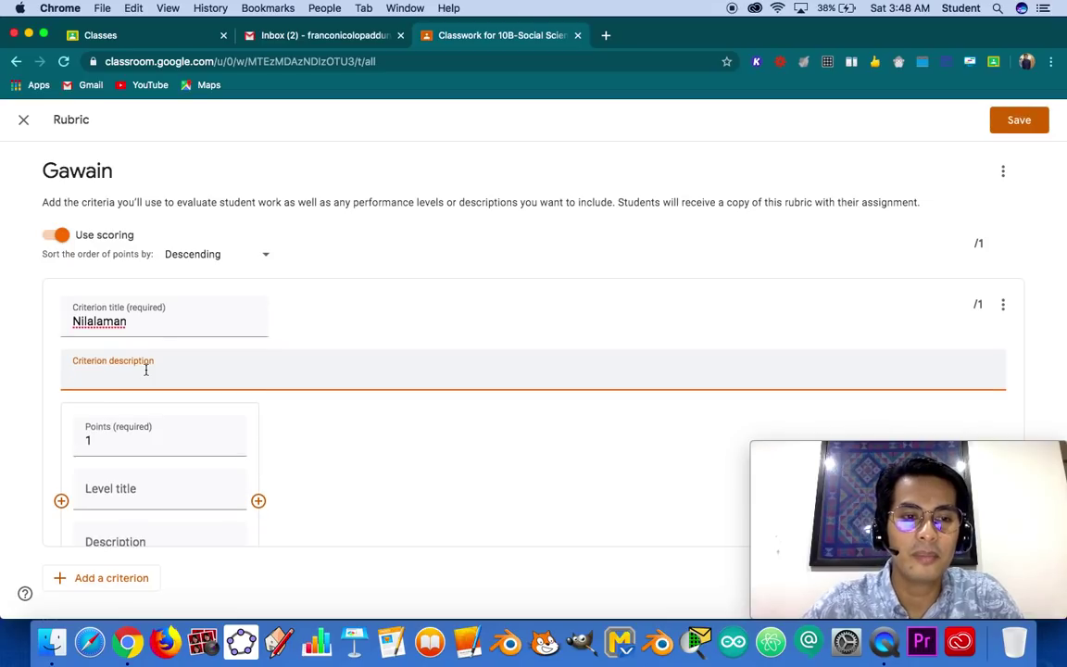
- Set the criterion's first level to 5 points with the level title "Excellent"
scroll(146, 370, "down", 2)
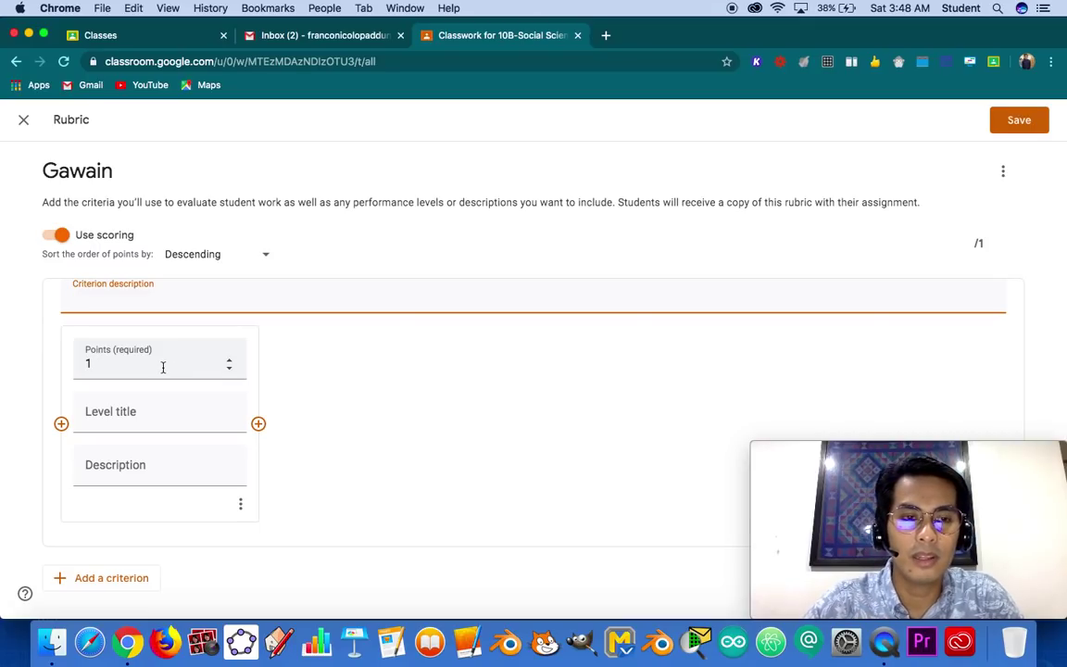
left_click(164, 367)
key("BackSpace")
type("5")
left_click(205, 412)
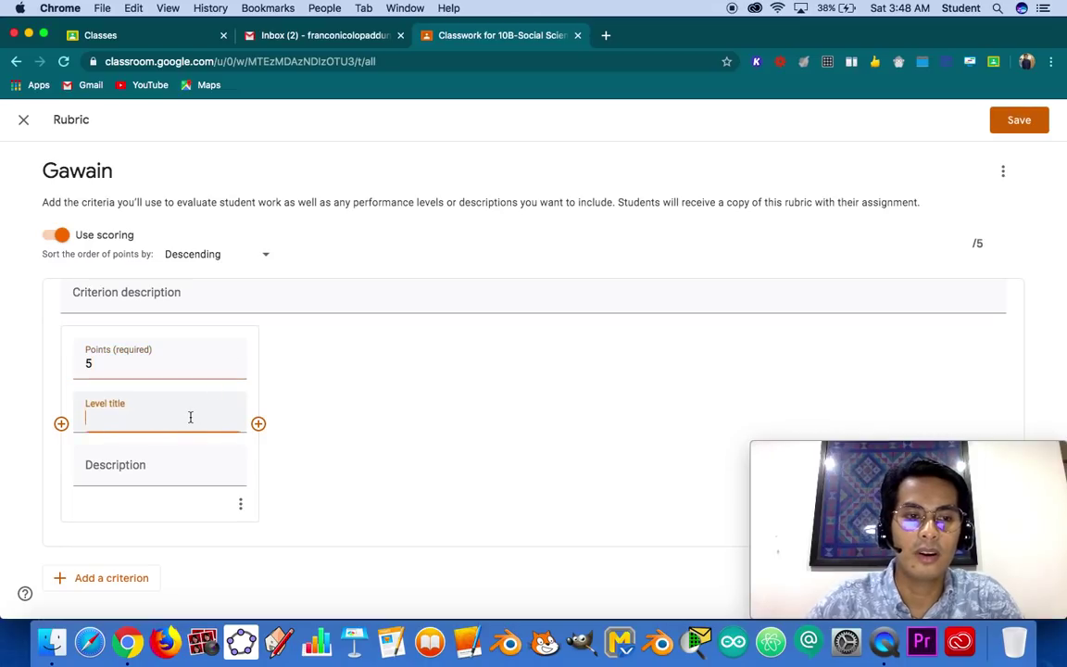
type("Excellent")
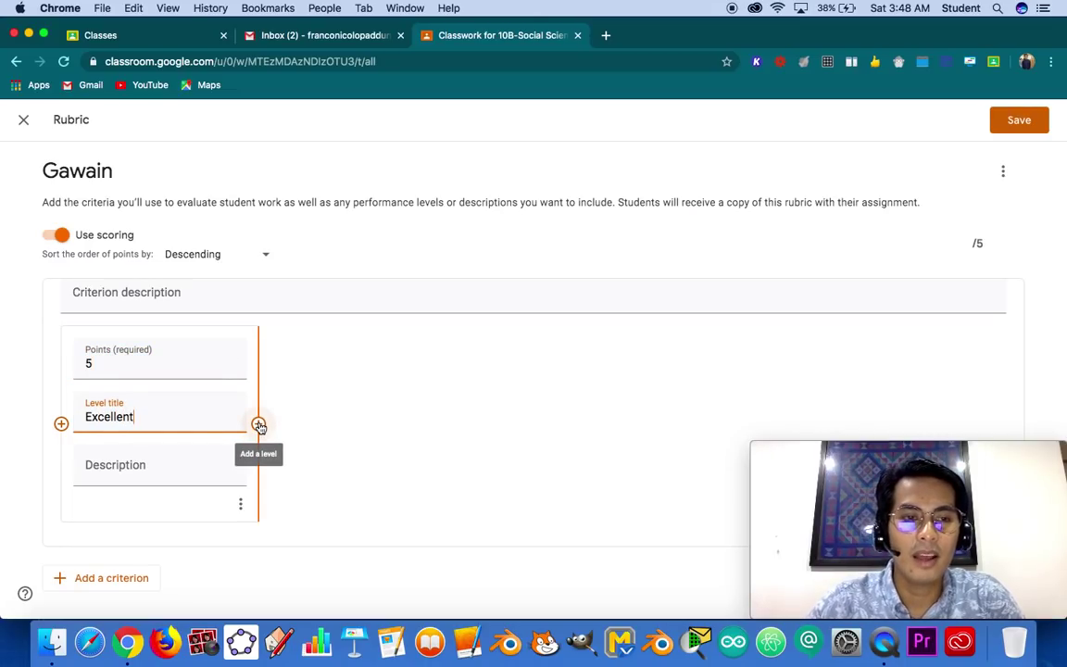
- Add a second level to the "Nilalaman" criterion, worth 4 points with the level title "Very Good"
scroll(259, 427, "up", 5)
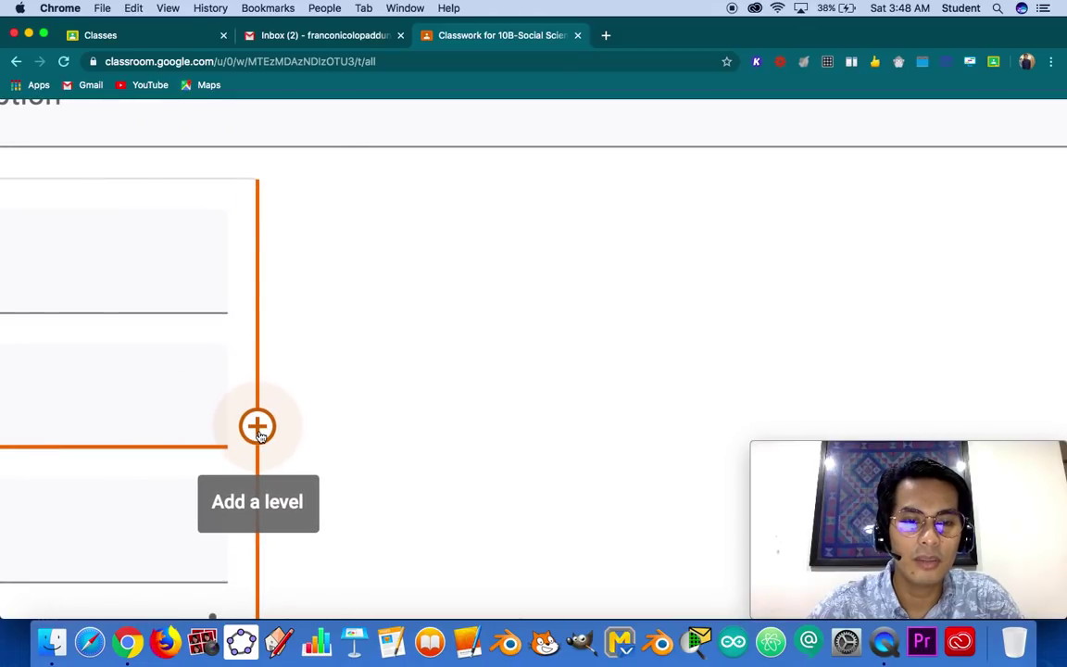
left_click(258, 427)
scroll(259, 429, "down", 5)
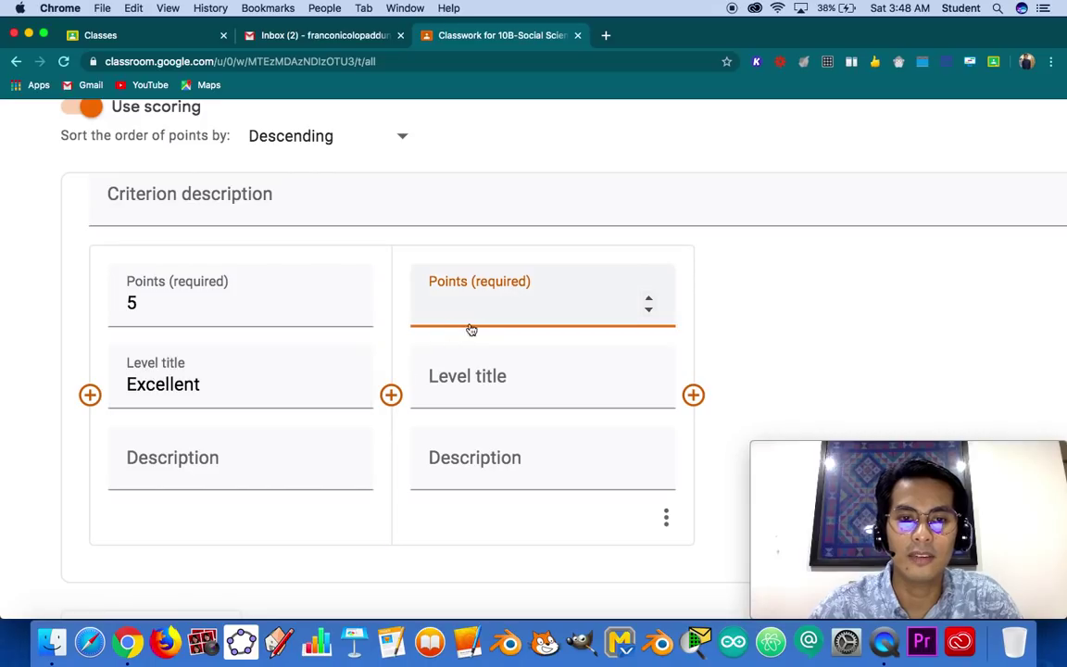
type("4")
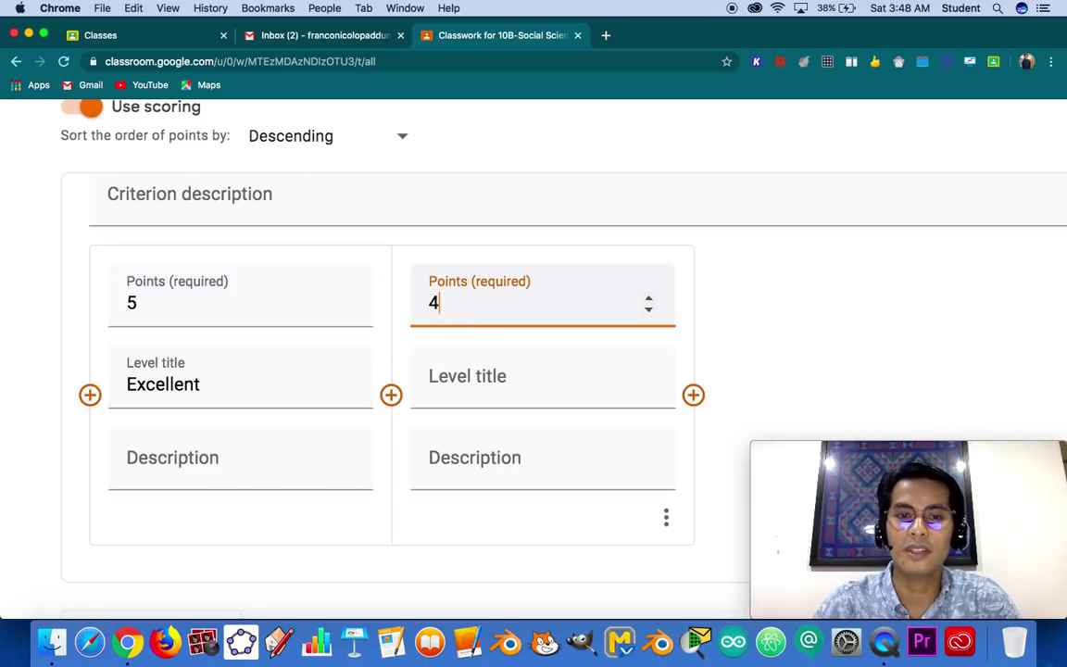
left_click(479, 369)
type("Very Good")
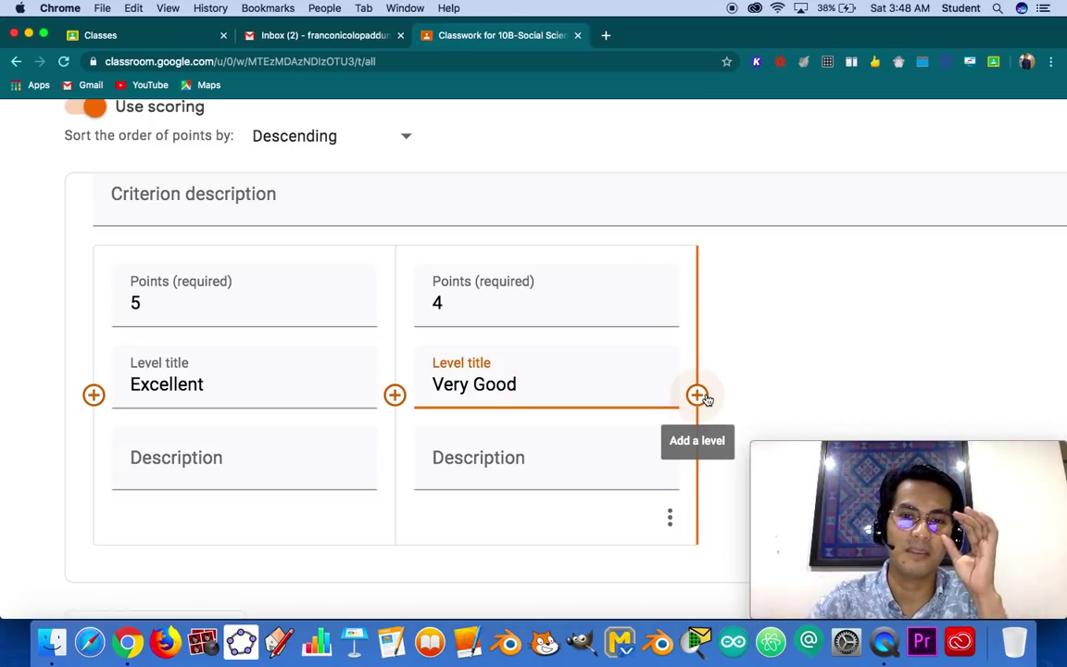
- Add a second criterion to the rubric titled "Kaayusan", leaving its description empty
scroll(704, 398, "down", 2)
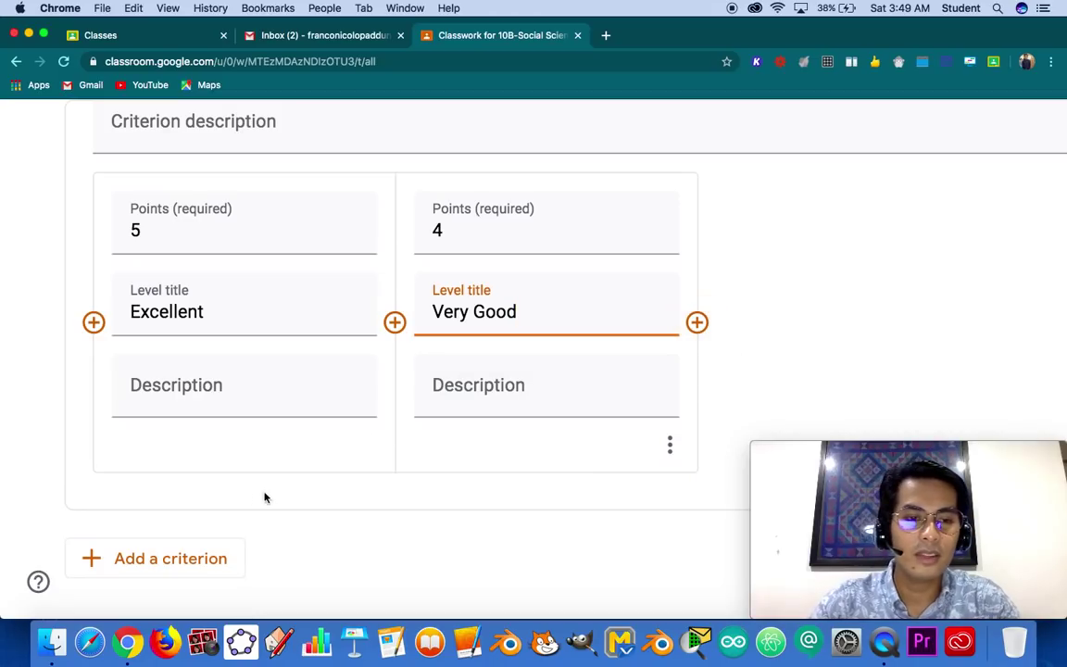
key("super+equal")
key("super+equal")
key("super+equal")
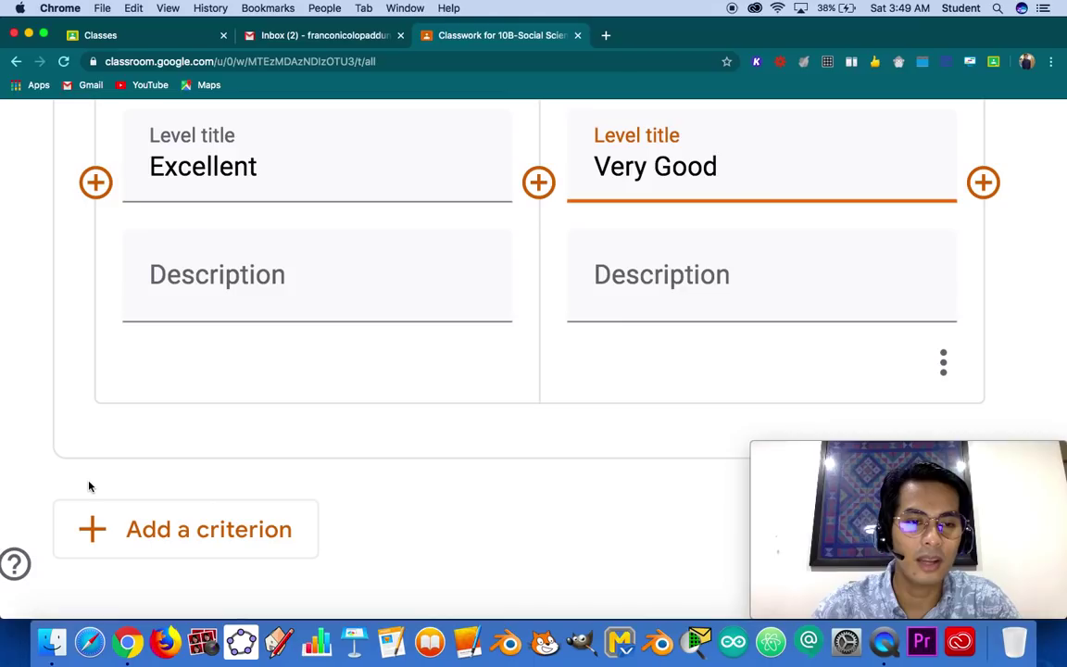
key("super+equal")
key("super+equal")
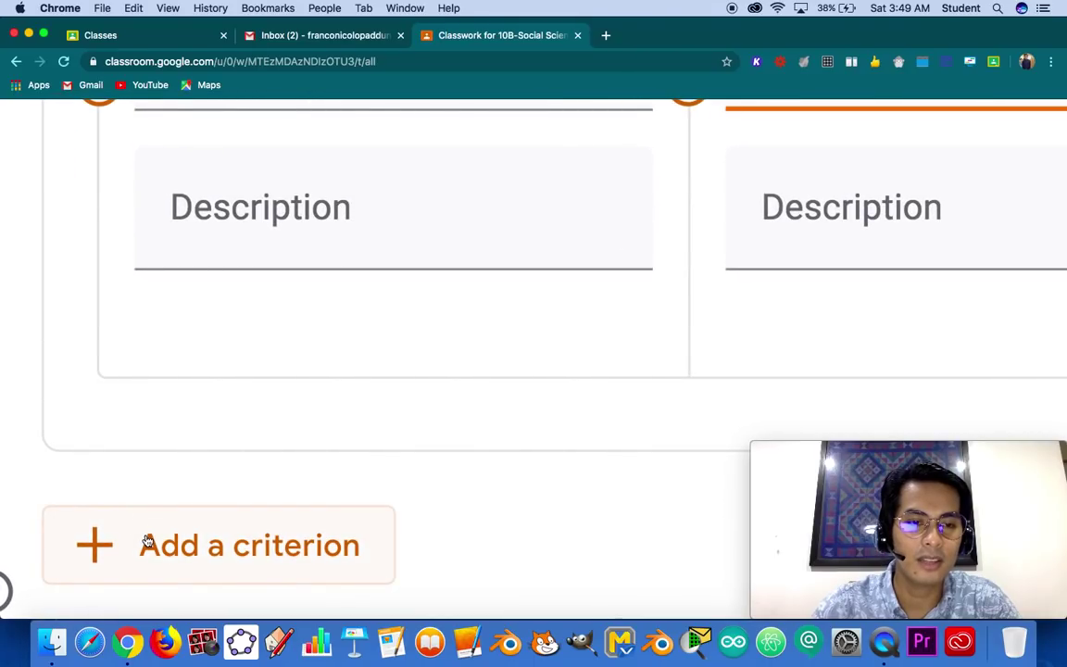
key("super+minus")
key("super+minus")
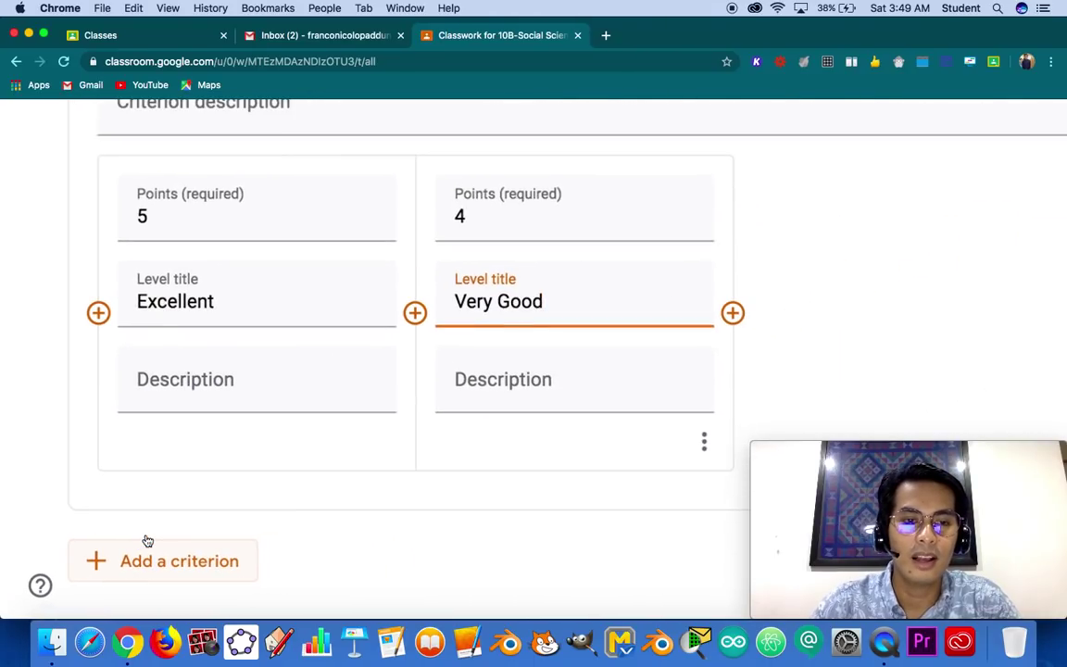
key("super+minus")
key("super+minus")
key("super+minus")
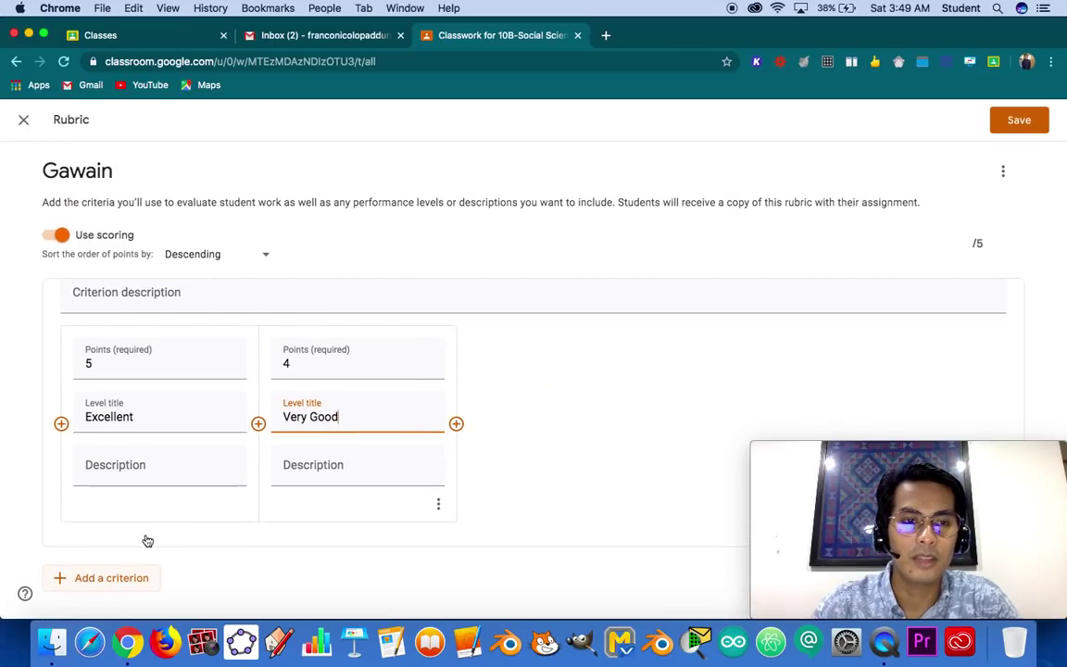
left_click(107, 576)
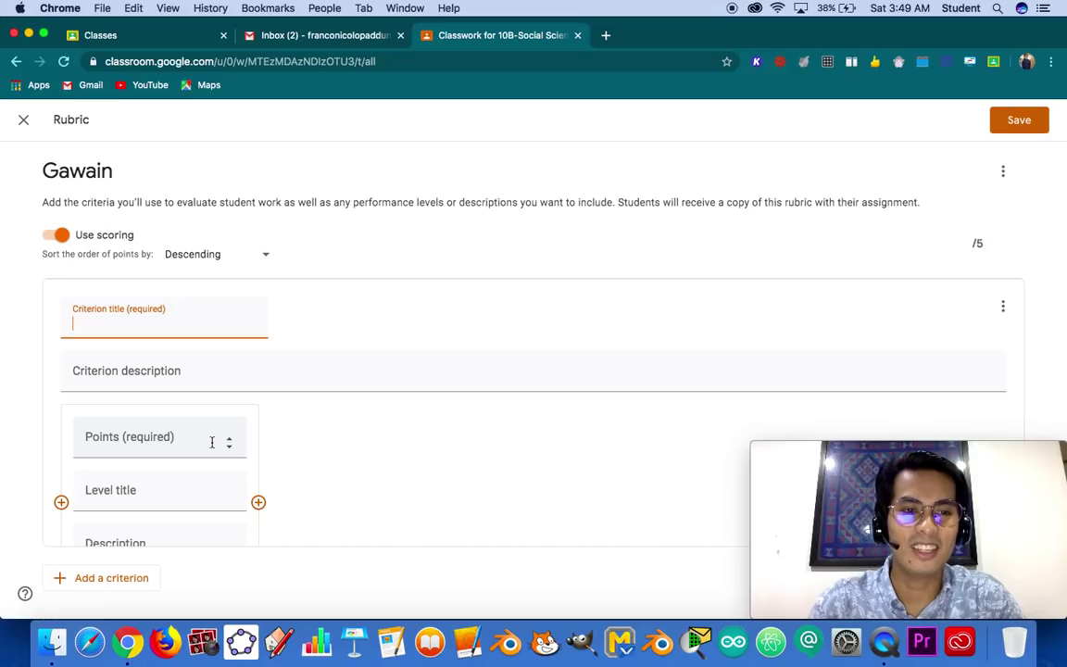
type("Kaayusan")
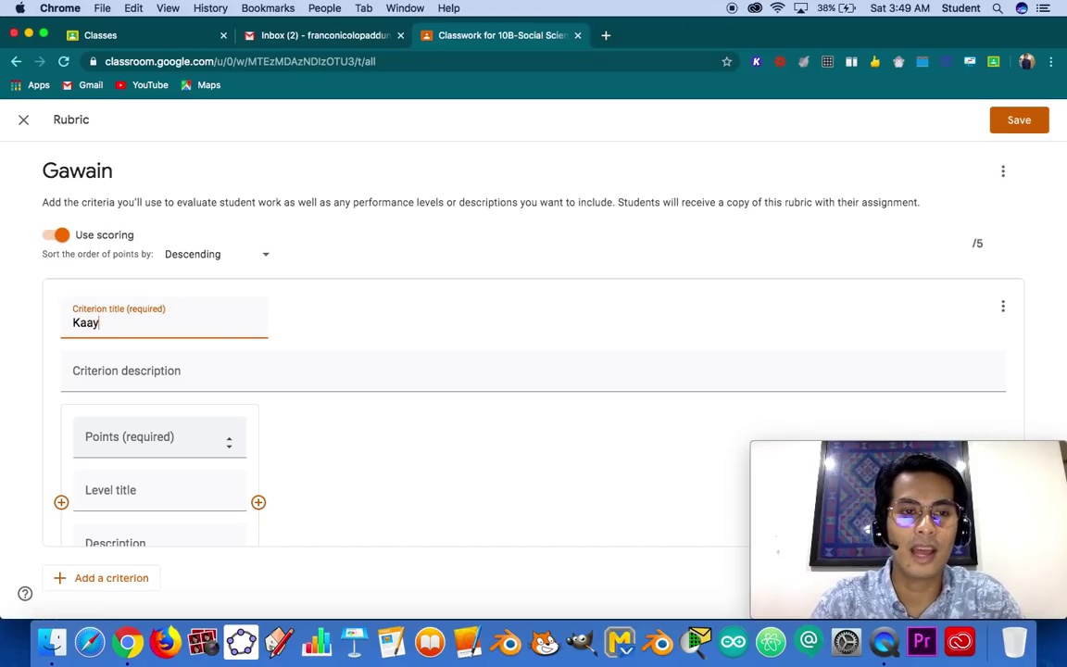
left_click(182, 380)
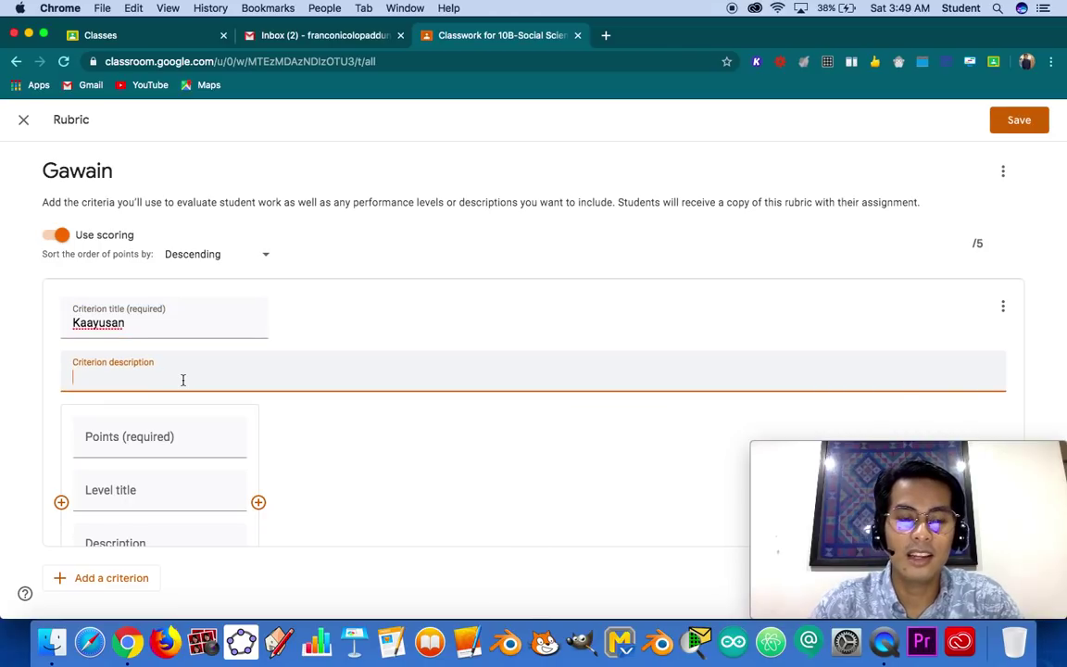
- Set the "Kaayusan" criterion's first level to 5 points with the level title "Excellent"
left_click(162, 437)
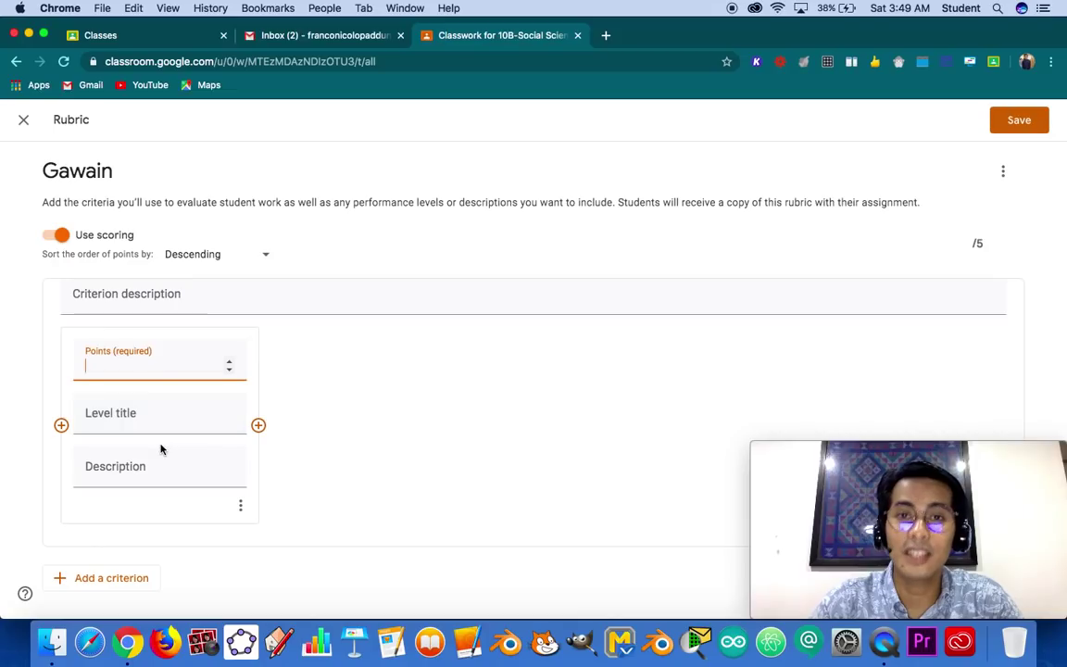
type("5")
left_click(168, 430)
type("Excellent")
- Add a second level to the "Kaayusan" criterion, worth 4 points with the level title "Very Good"
left_click(259, 425)
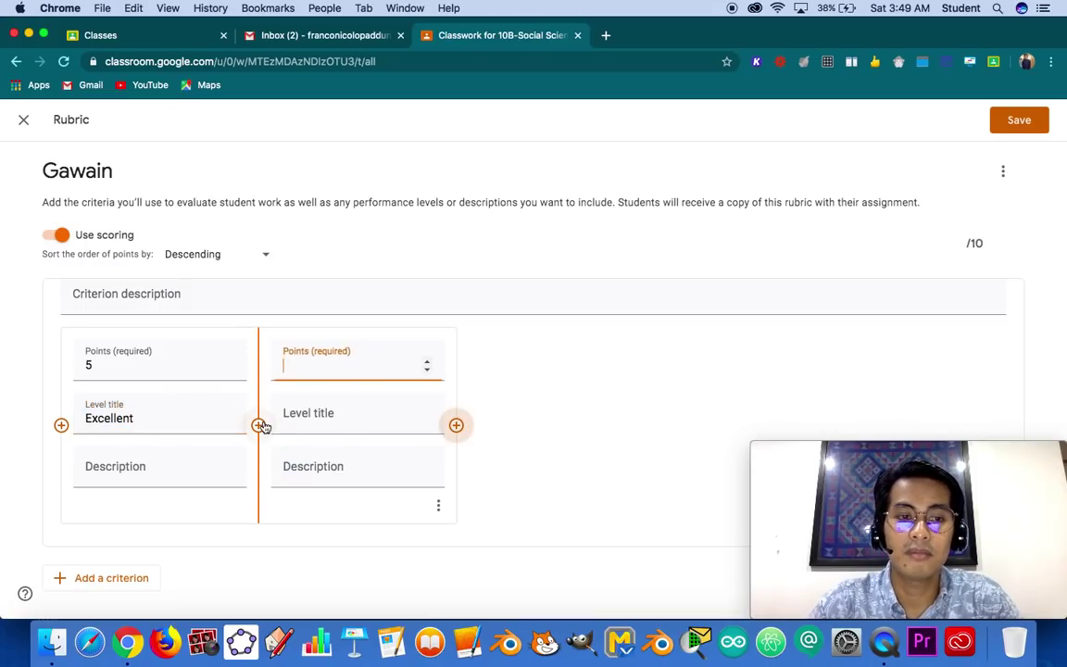
type("4")
left_click(338, 412)
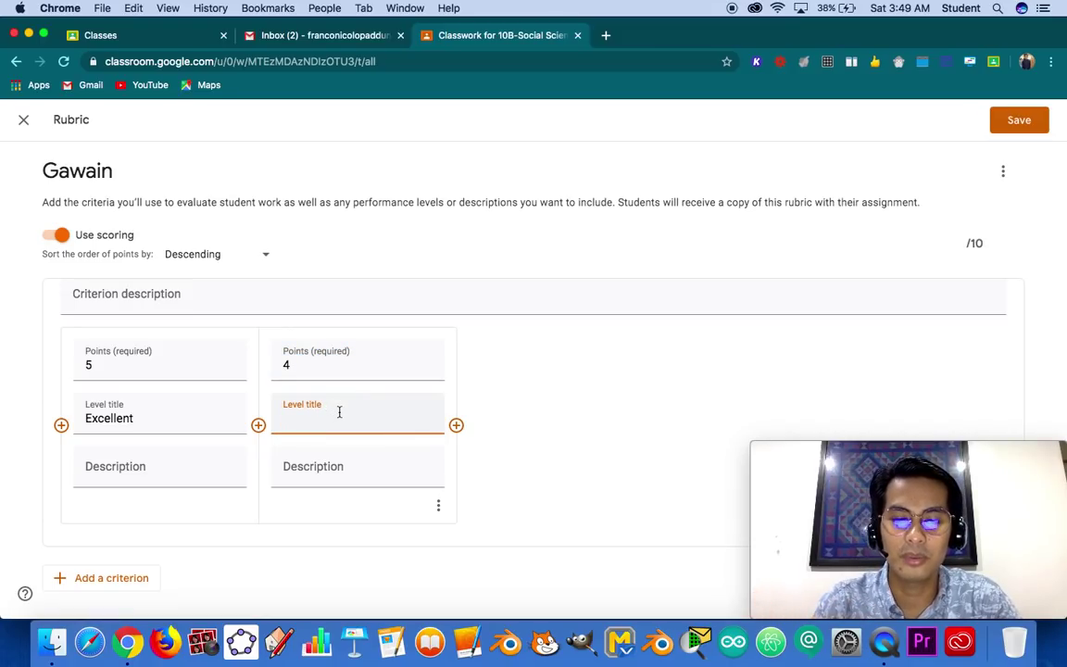
type("4")
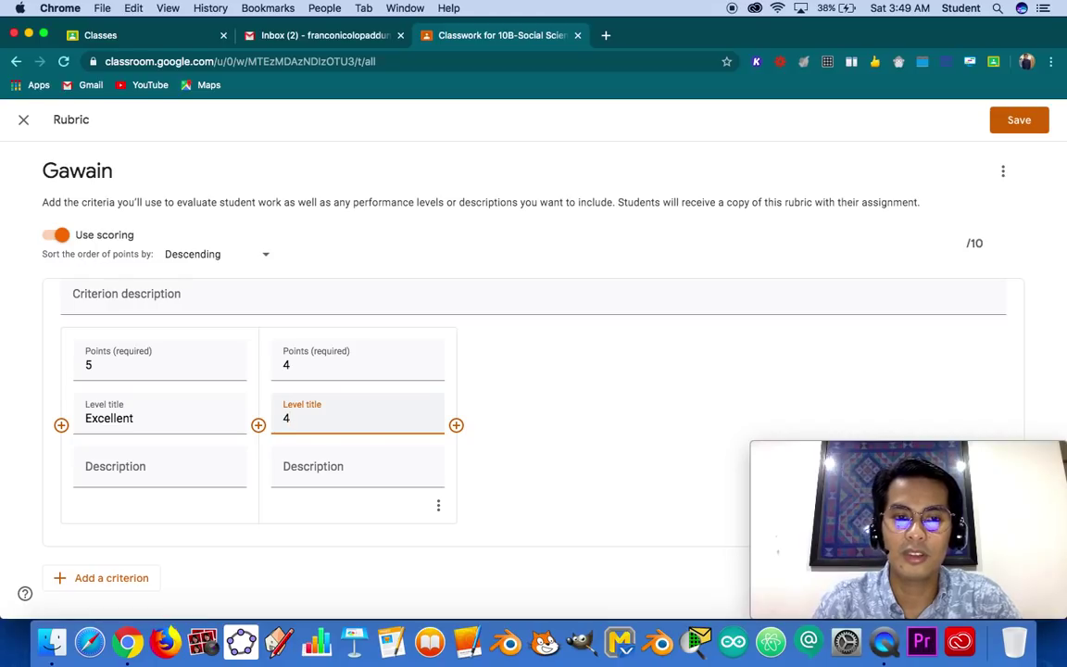
key("BackSpace")
type("Very Good")
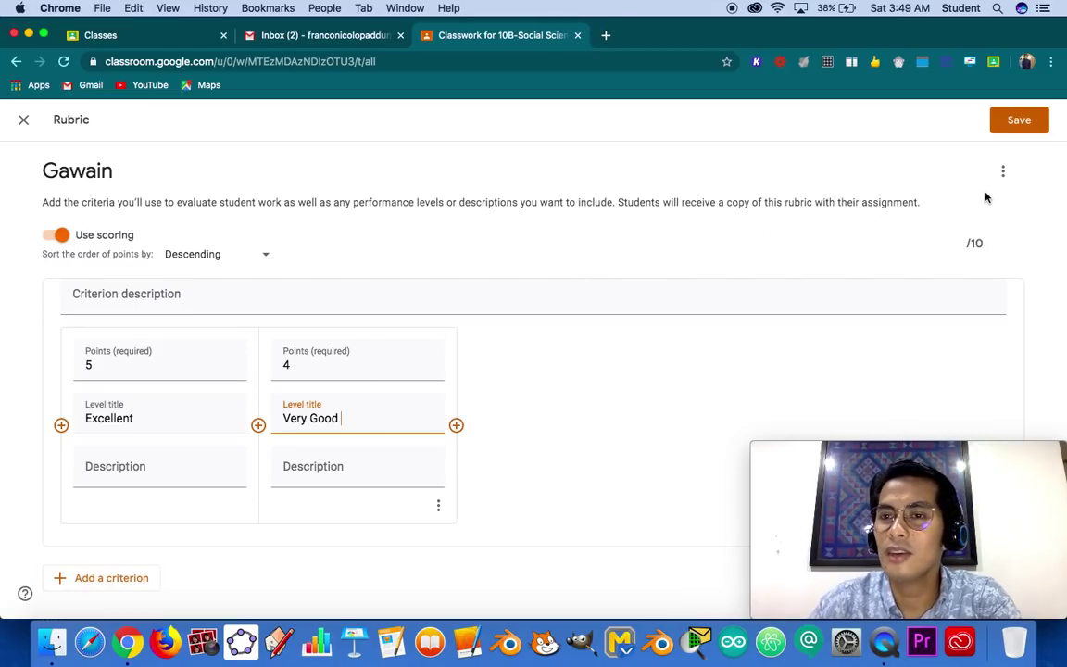
- Save the finished rubric and return to the "Gawain" assignment
scroll(986, 197, "up", 5)
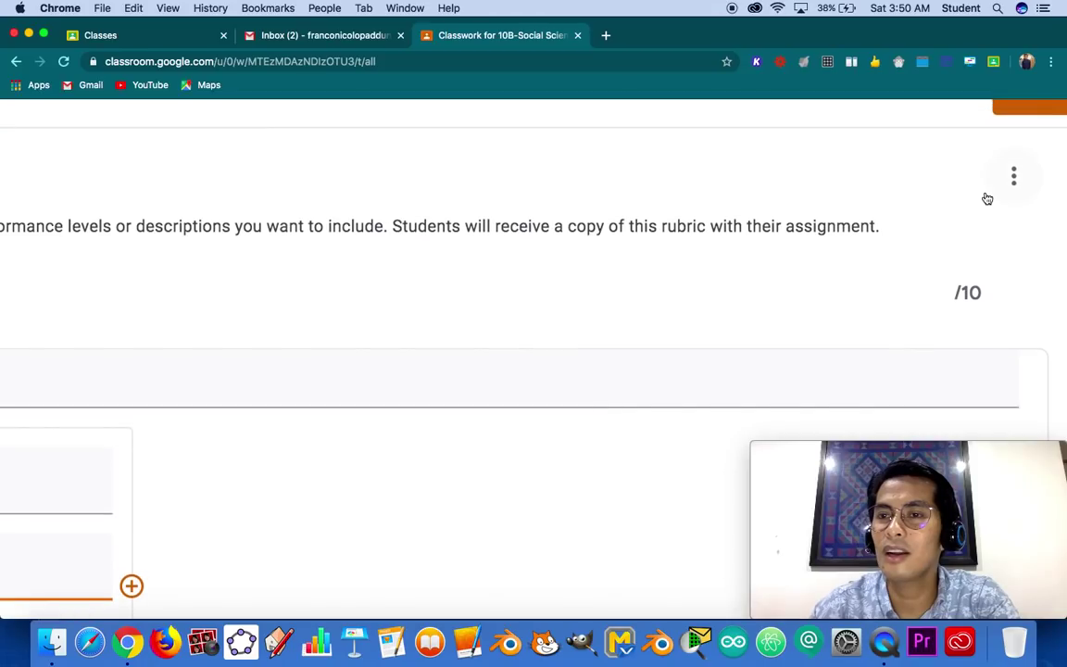
scroll(987, 198, "up", 2)
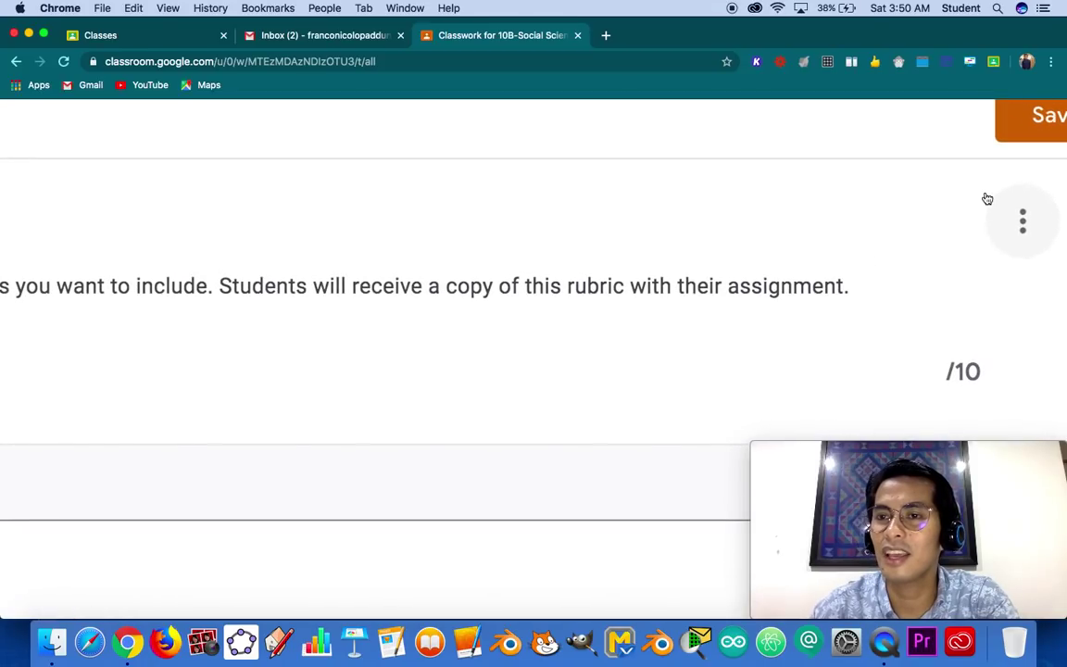
scroll(1005, 183, "right", 2)
scroll(1005, 184, "up", 1)
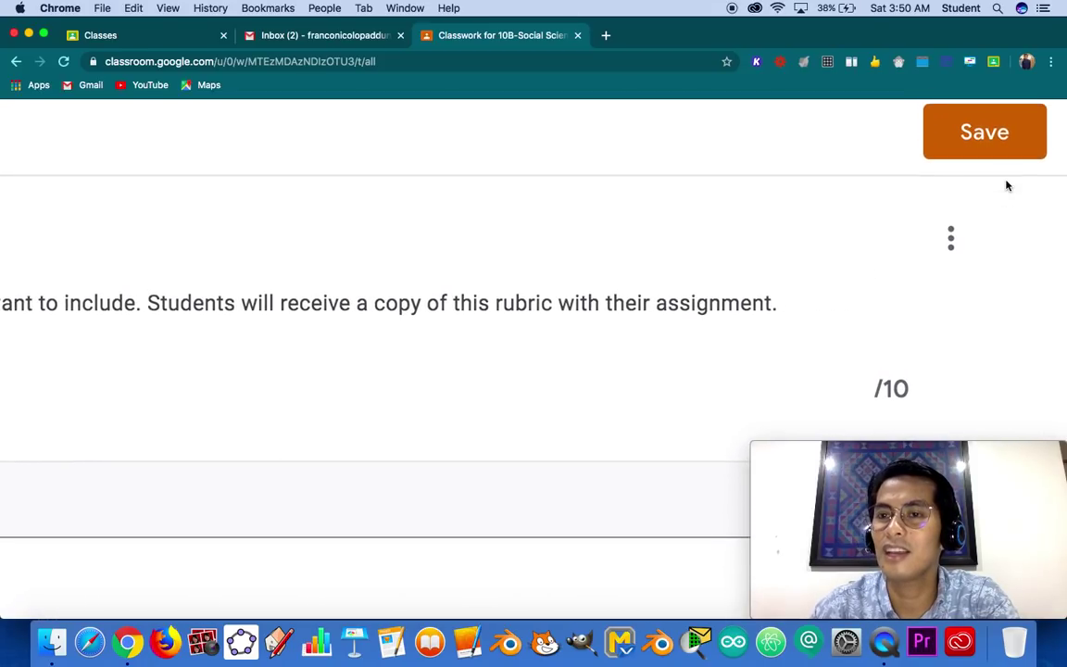
left_click(1008, 150)
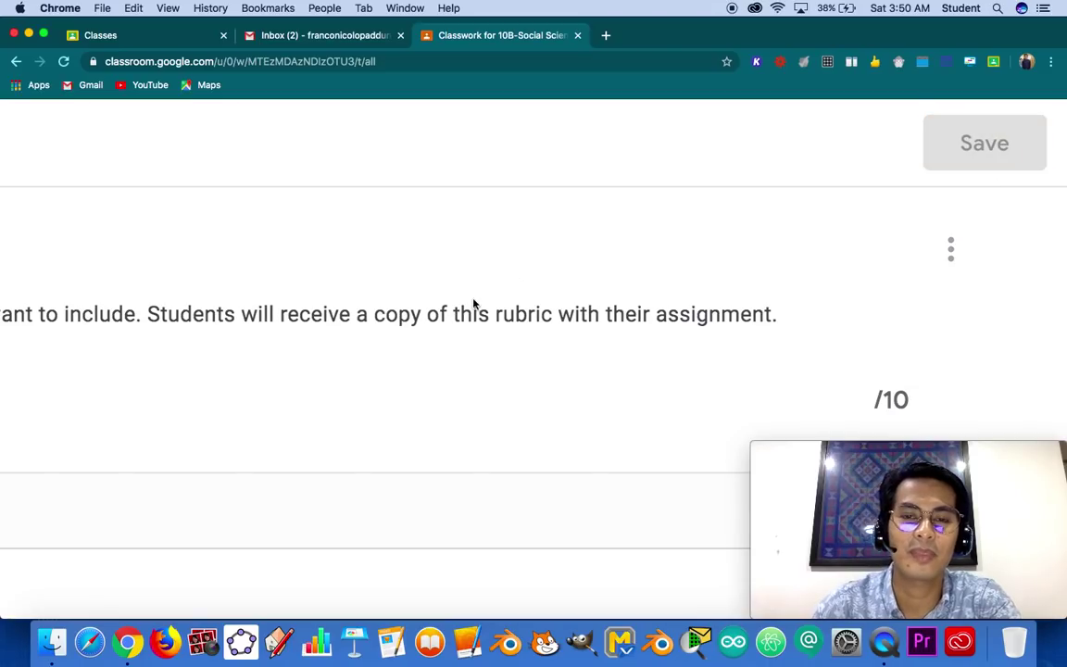
scroll(473, 304, "down", 2)
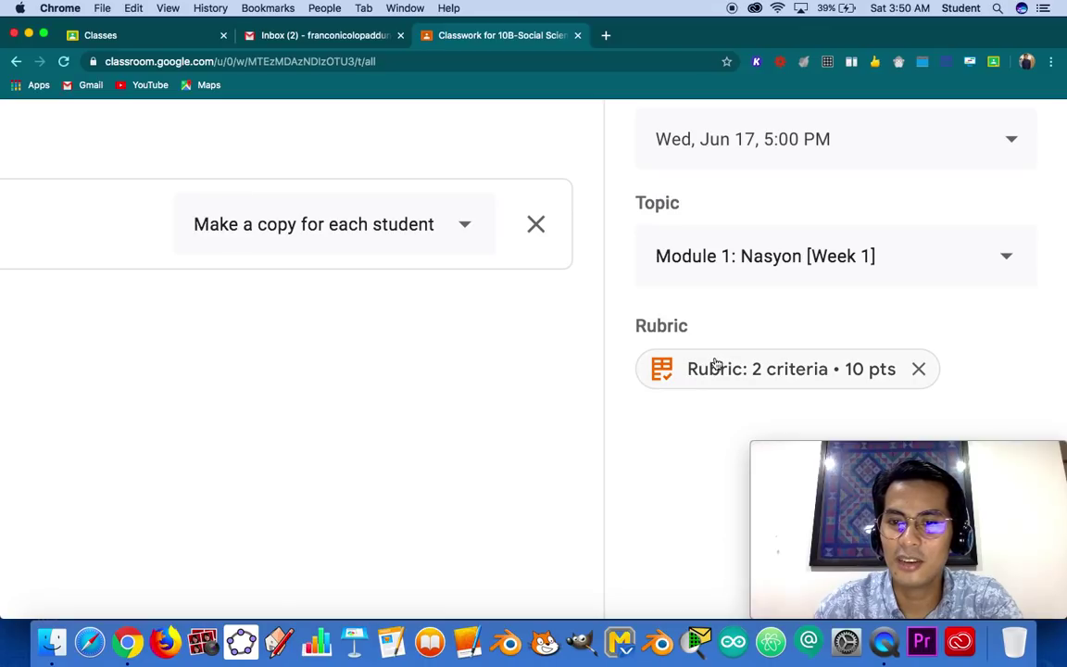
scroll(715, 363, "down", 3)
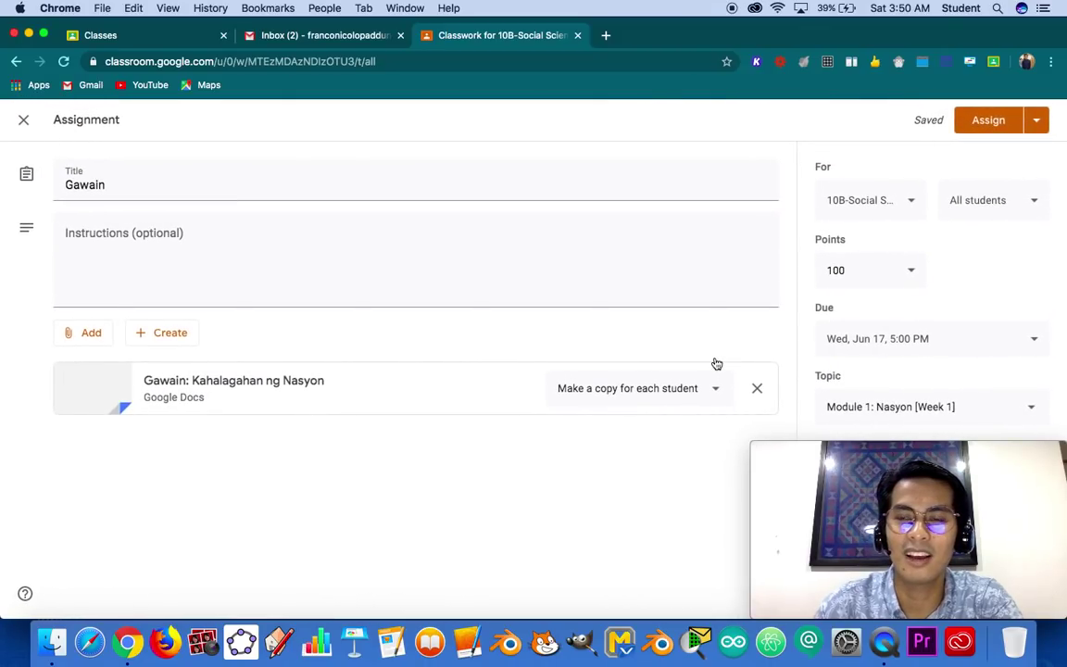
- Schedule the "Gawain" assignment to post on Jun 17, 2020 at 8:00 AM
left_click(1037, 121)
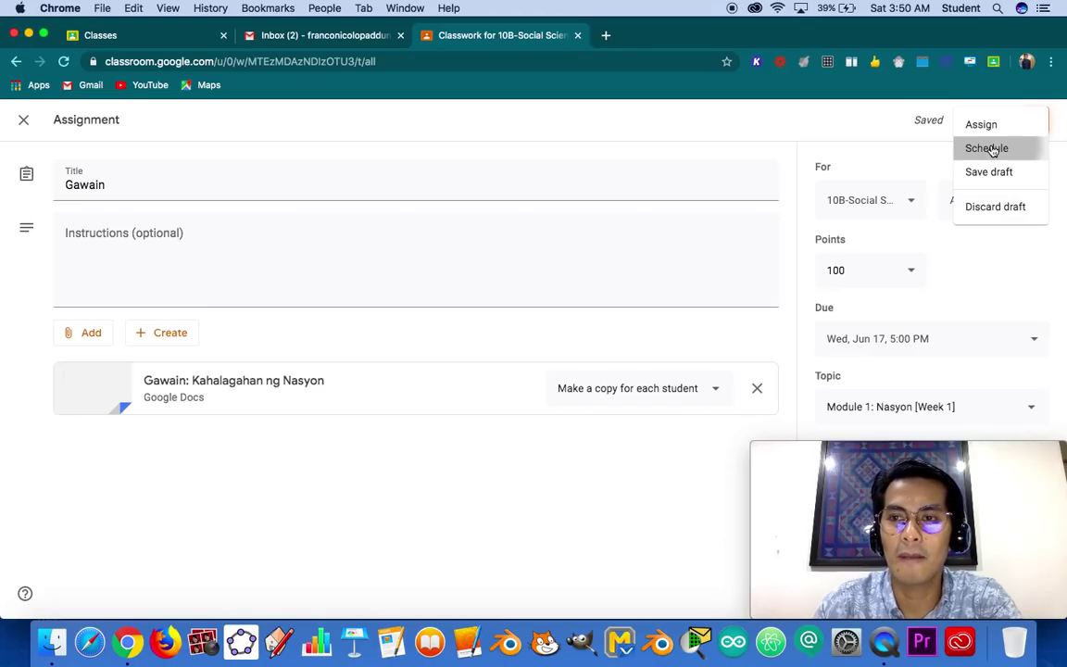
left_click(992, 150)
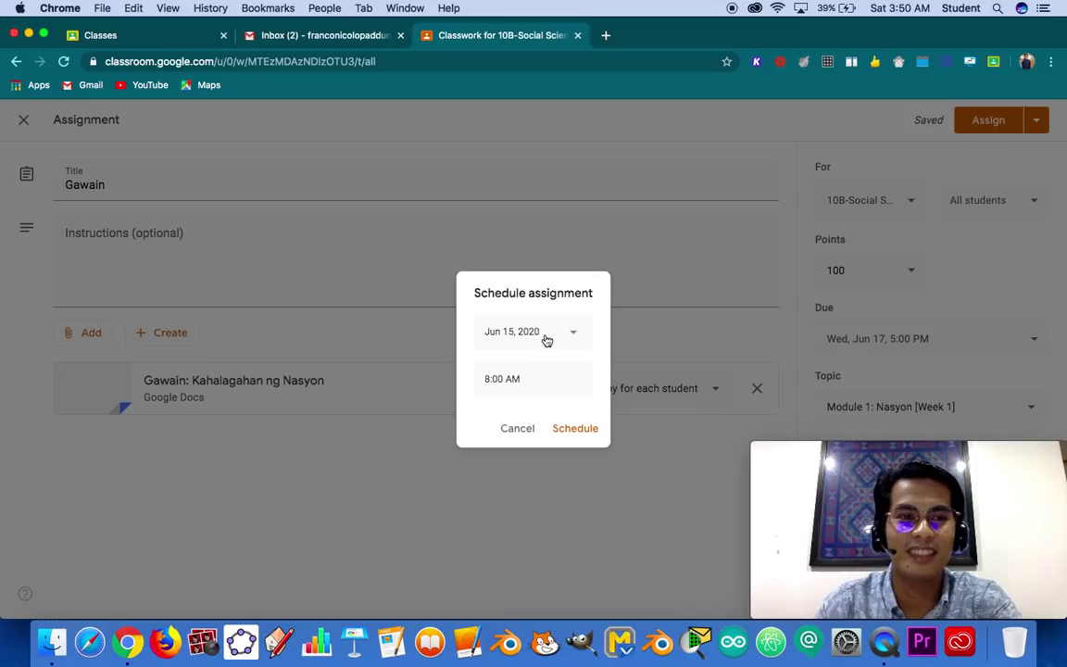
left_click(547, 341)
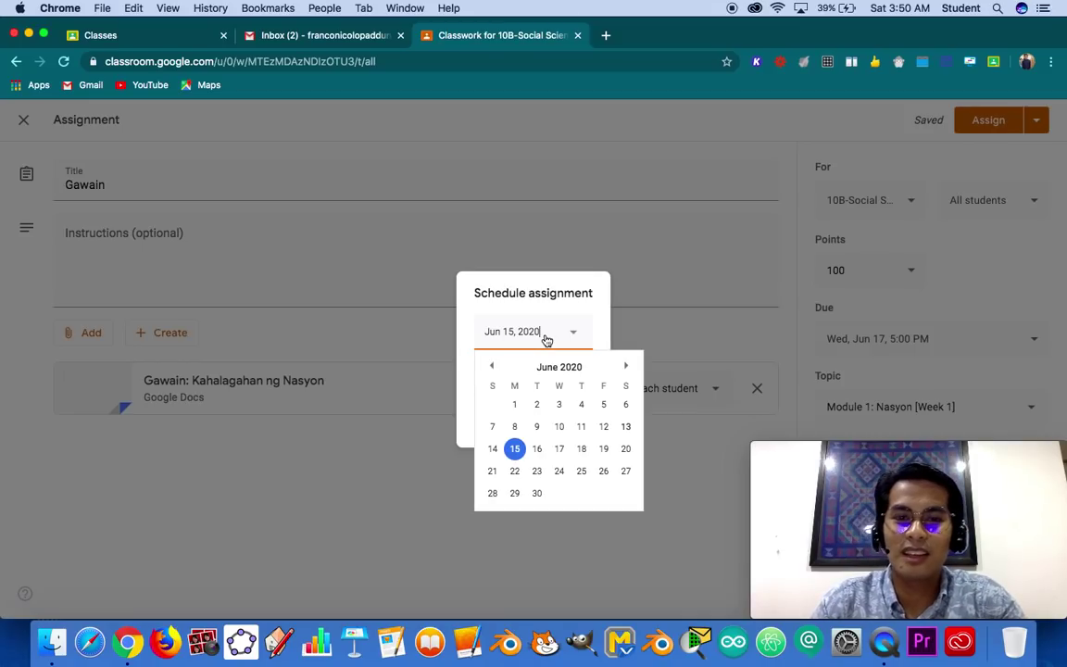
left_click(559, 448)
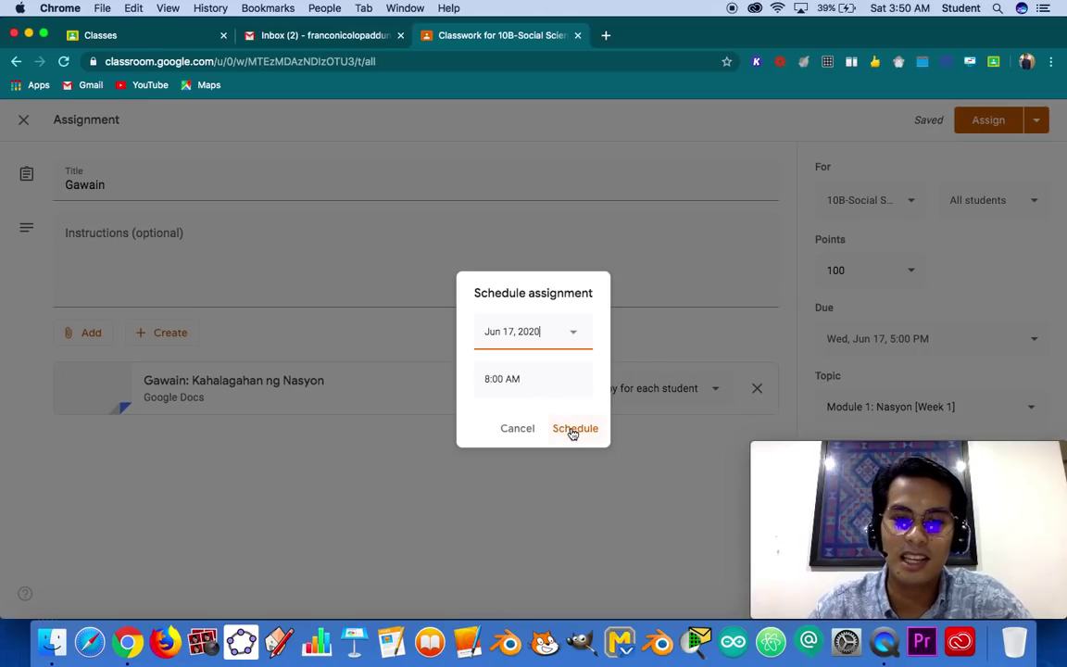
left_click(573, 430)
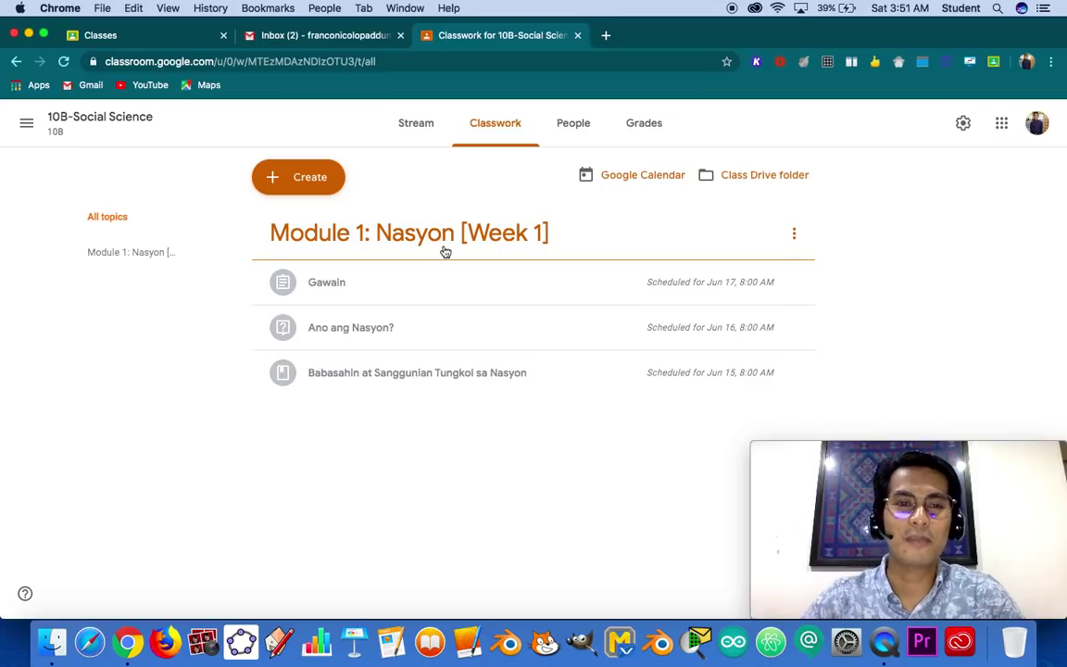
- Create a quiz assignment titled "Quiz" without instructions and remove its attached Blank Quiz form
left_click(331, 184)
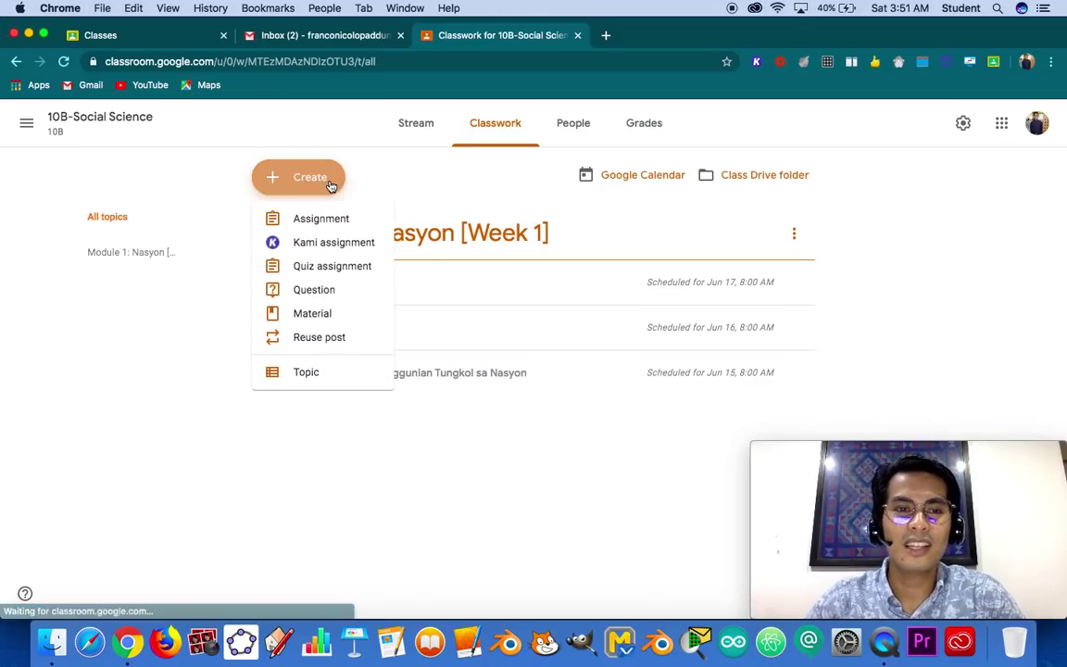
left_click(328, 270)
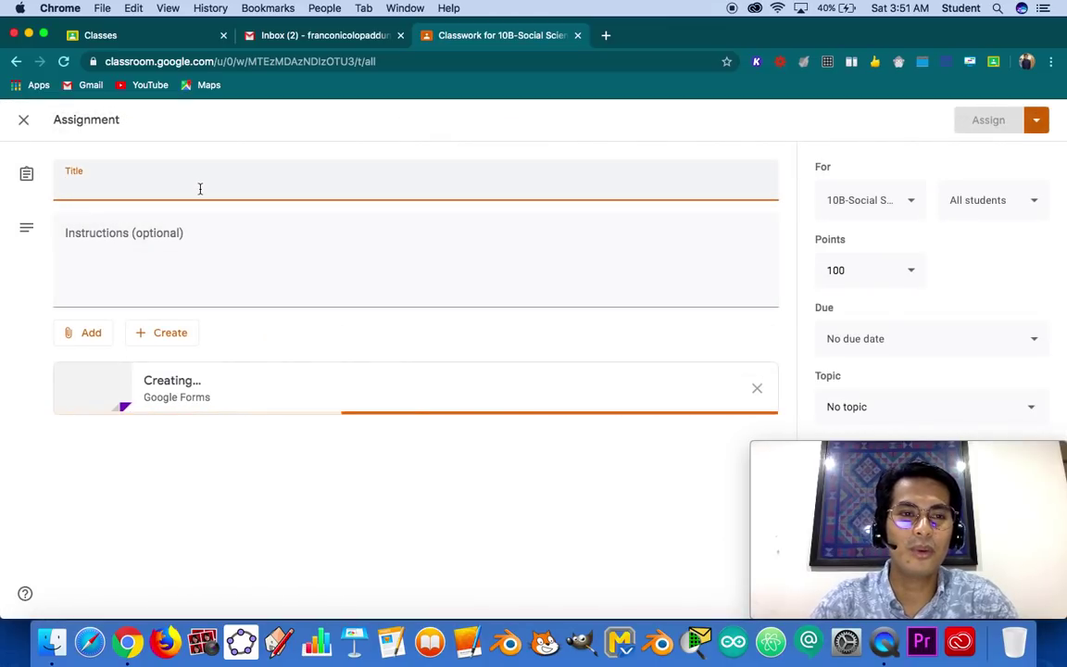
type("Quiz")
left_click(201, 243)
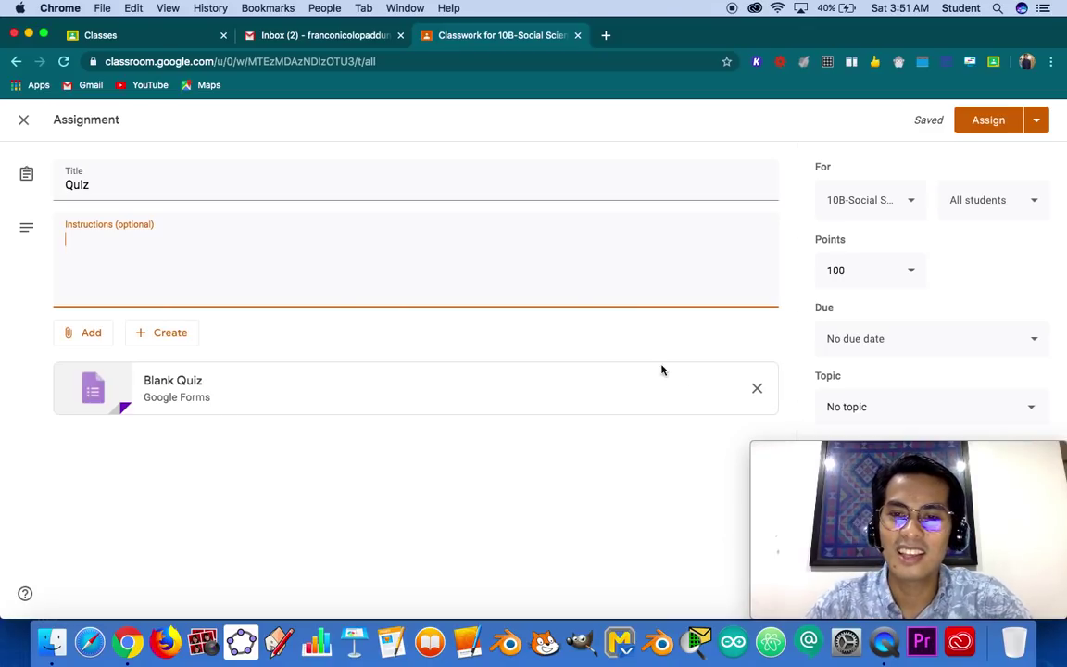
left_click(757, 388)
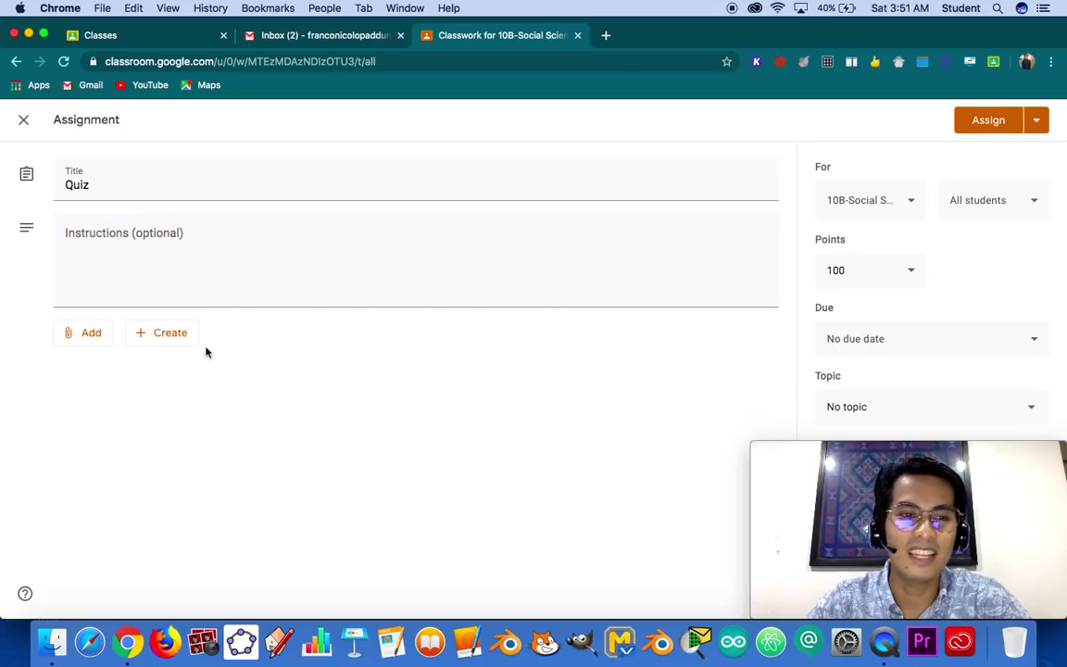
- Attach the "Quiz: Module 1" form from the Class Sample folder inside the Classroom folder of Google Drive to the "Quiz" assignment
left_click(98, 339)
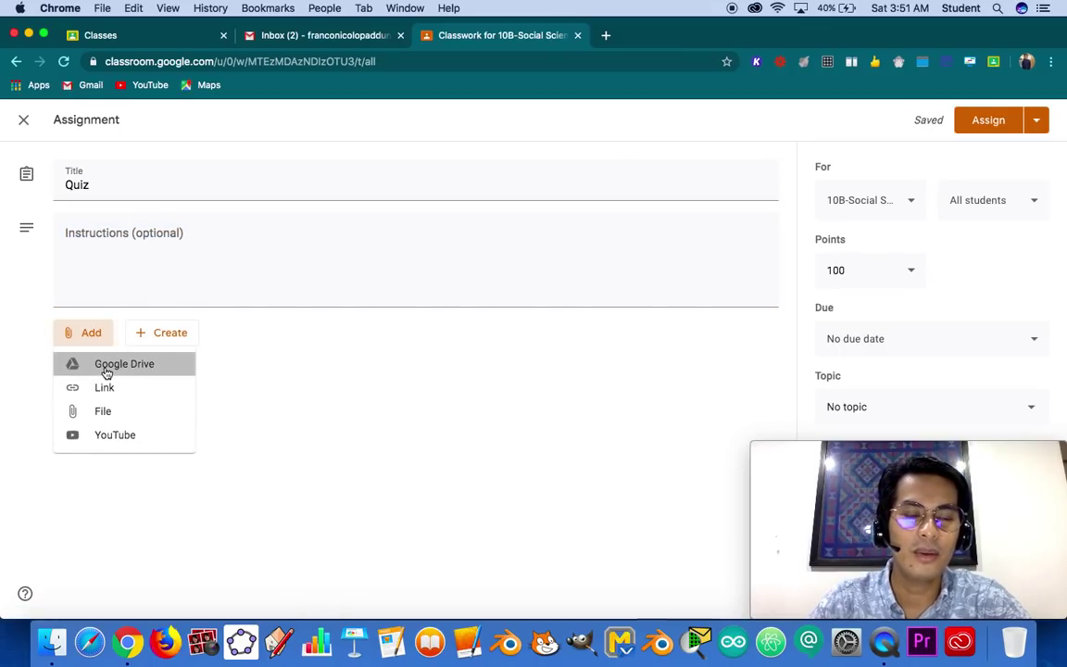
left_click(103, 367)
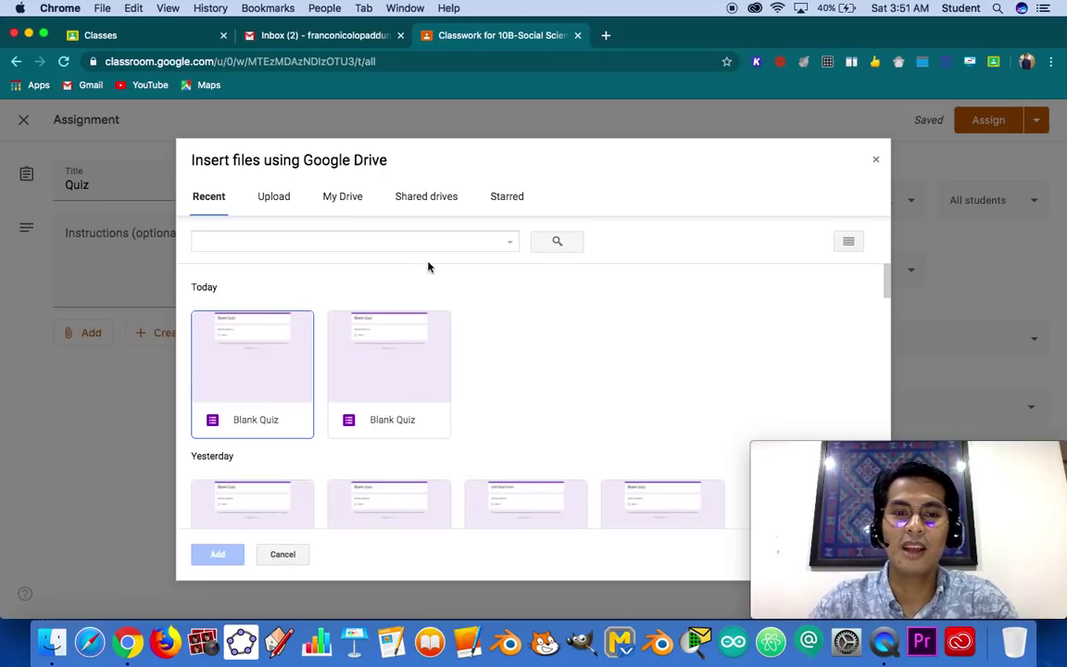
left_click(361, 202)
double_click(698, 332)
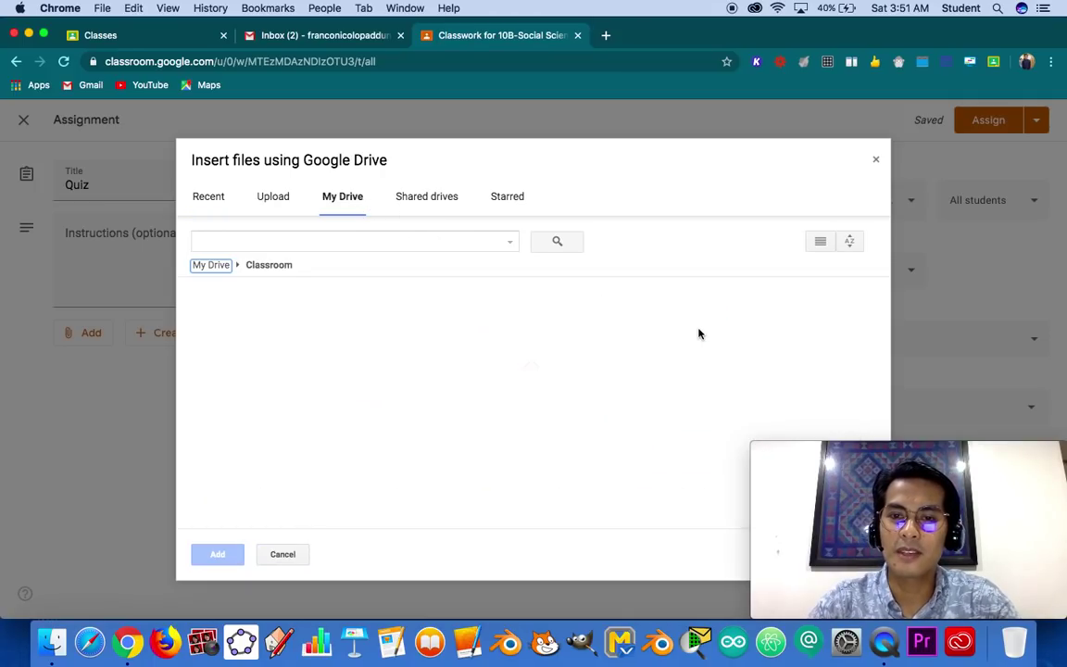
scroll(773, 343, "down", 2)
double_click(801, 295)
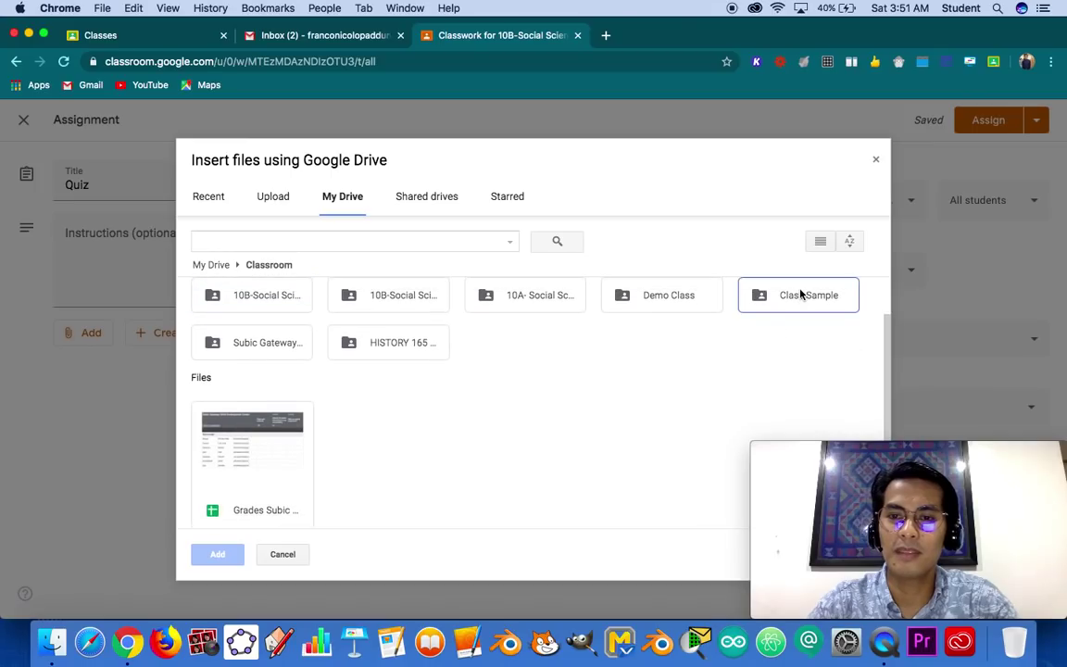
scroll(602, 399, "down", 3)
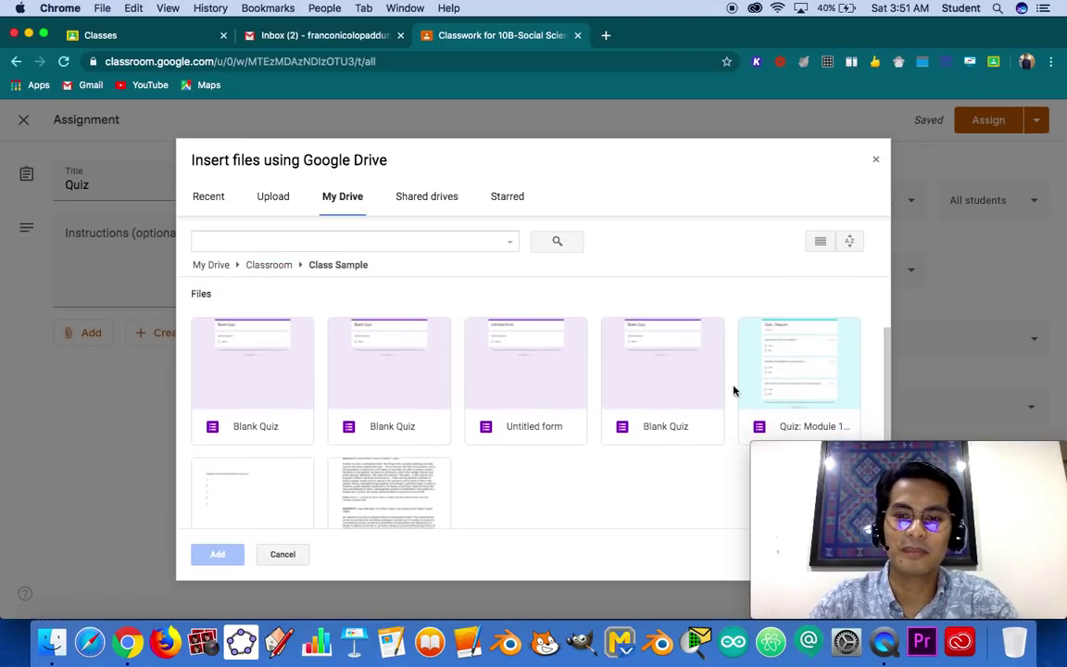
left_click(768, 388)
left_click(218, 556)
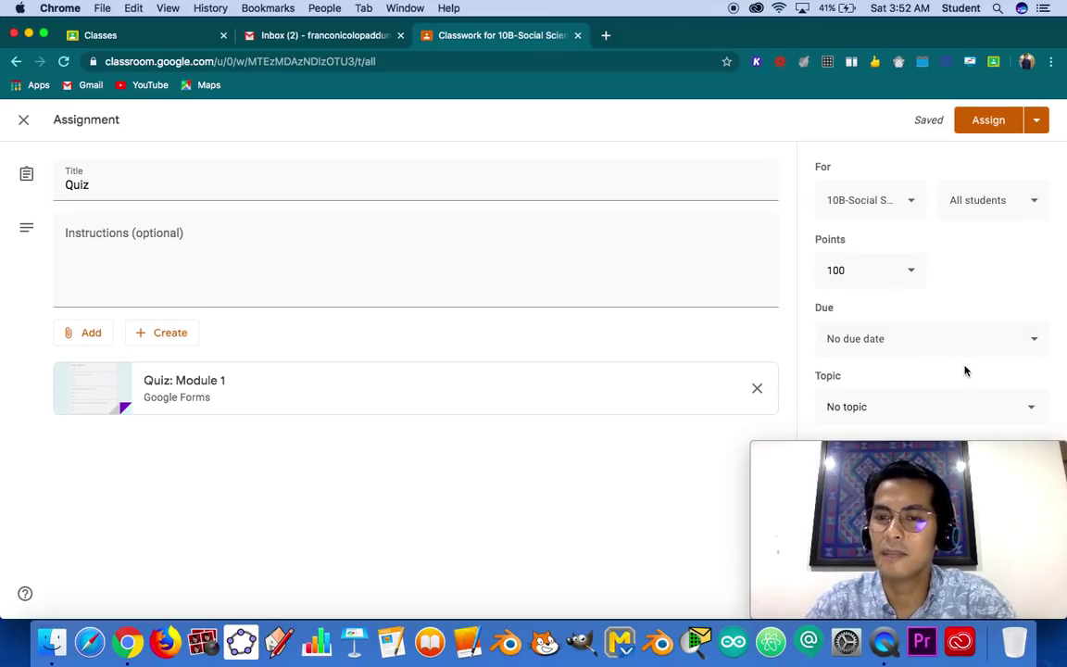
- Set the "Quiz" assignment's due date and time to Jun 18, 2020 at 5:00 PM
scroll(964, 370, "up", 5)
scroll(965, 370, "down", 2)
scroll(965, 370, "right", 2)
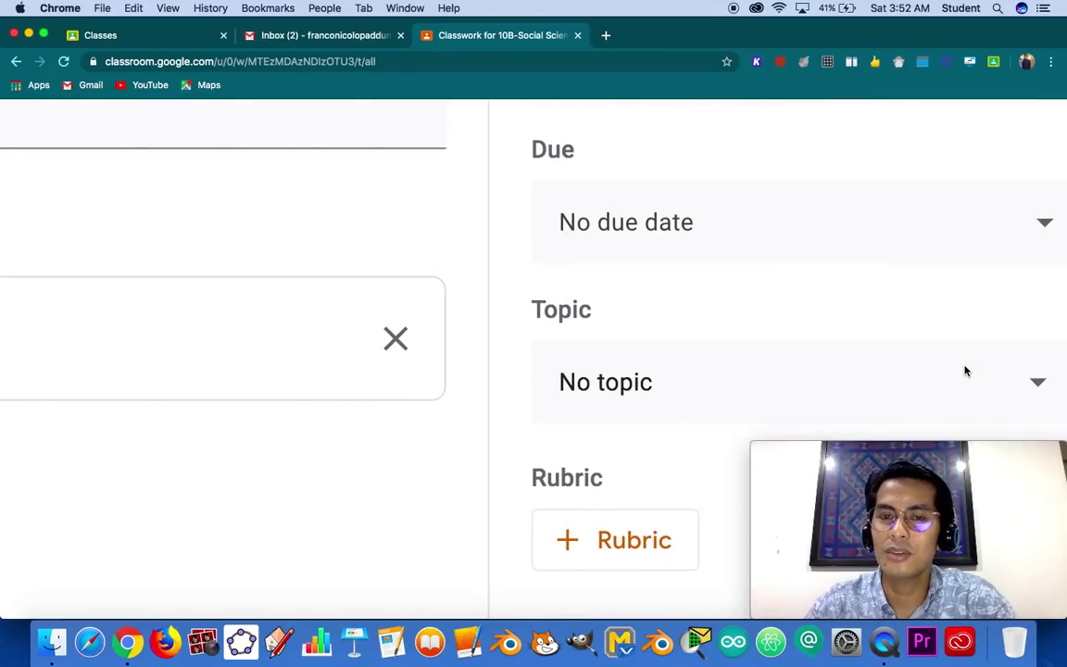
scroll(964, 370, "right", 2)
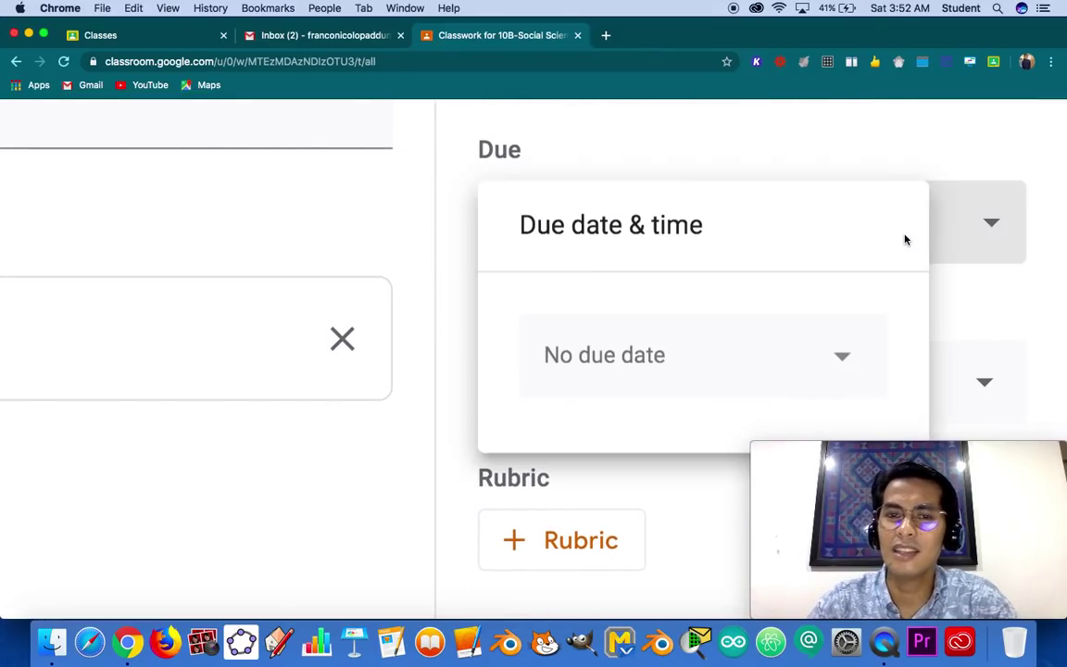
left_click(691, 341)
scroll(663, 422, "down", 2)
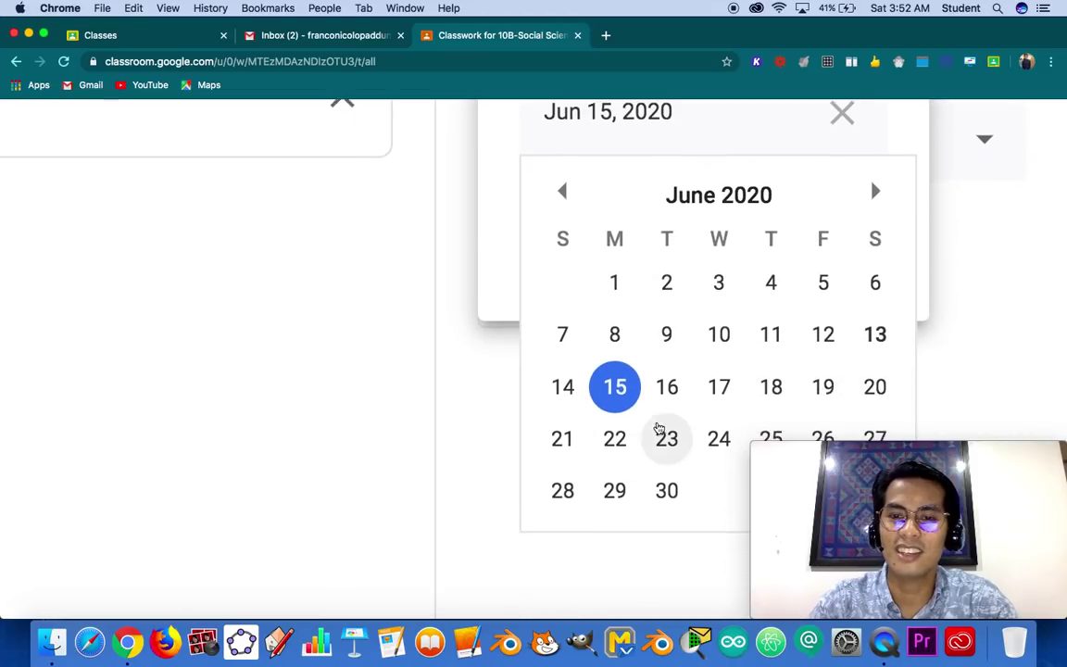
left_click(769, 372)
left_click(676, 275)
type("5:00PM")
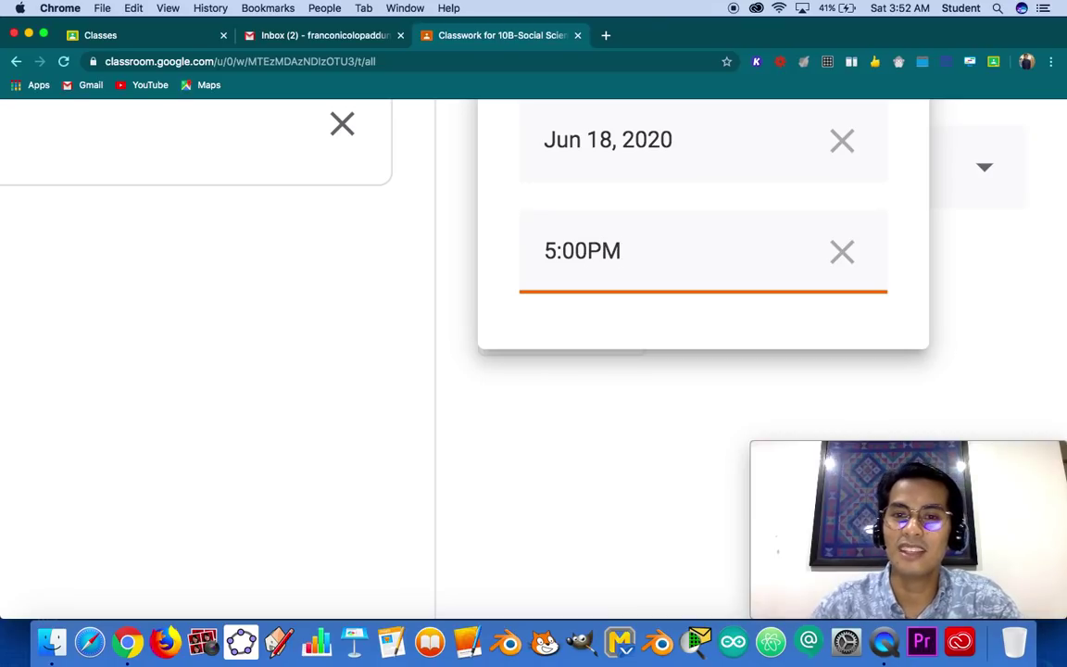
left_click(695, 370)
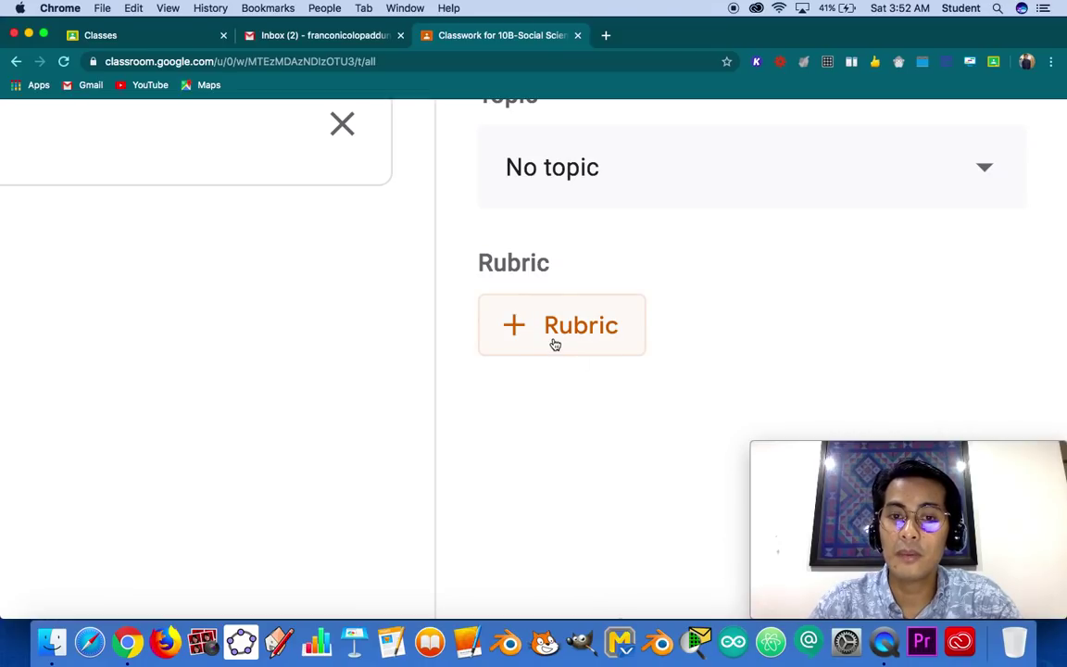
- File the "Quiz" assignment under the topic "Module 1: Nasyon [Week 1]"
scroll(555, 344, "down", 5)
scroll(555, 345, "up", 5)
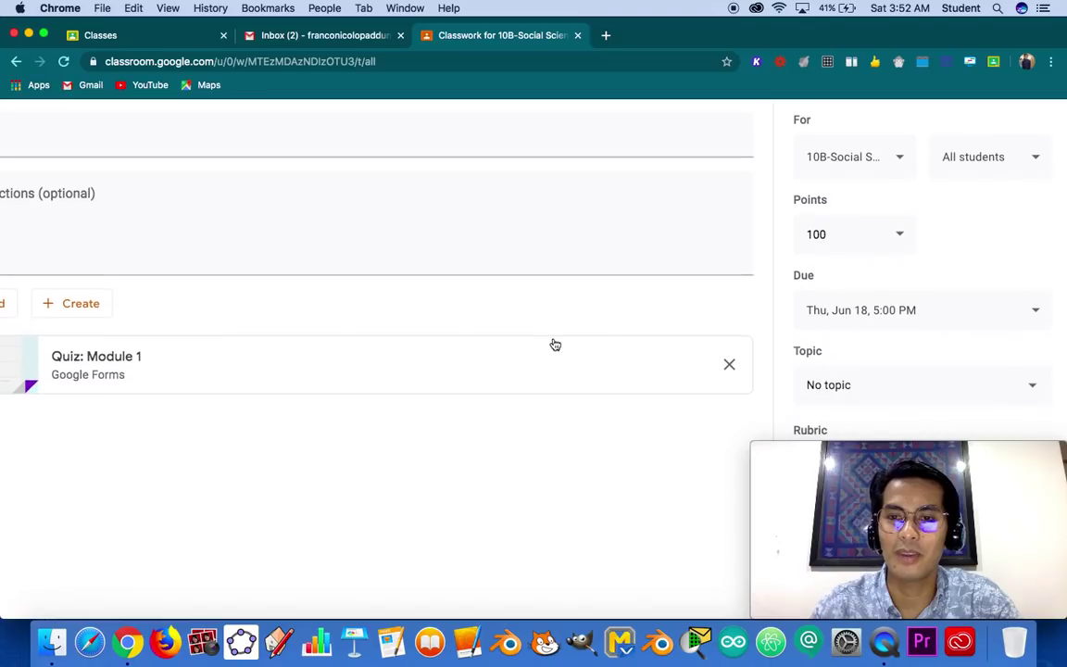
scroll(555, 345, "down", 3)
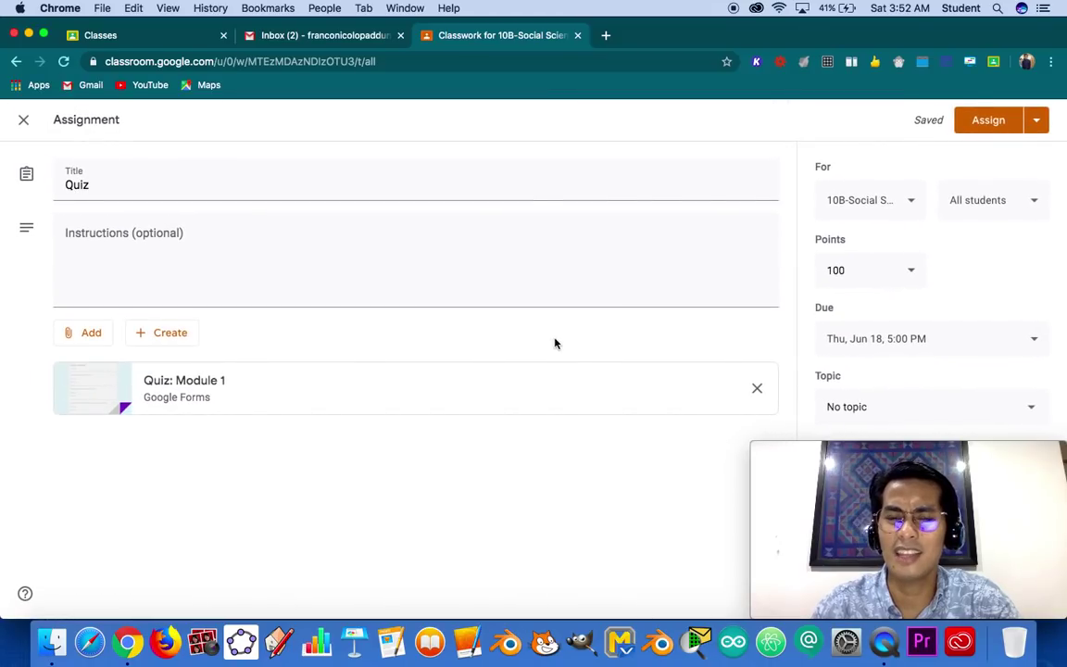
left_click(843, 405)
scroll(843, 403, "up", 5)
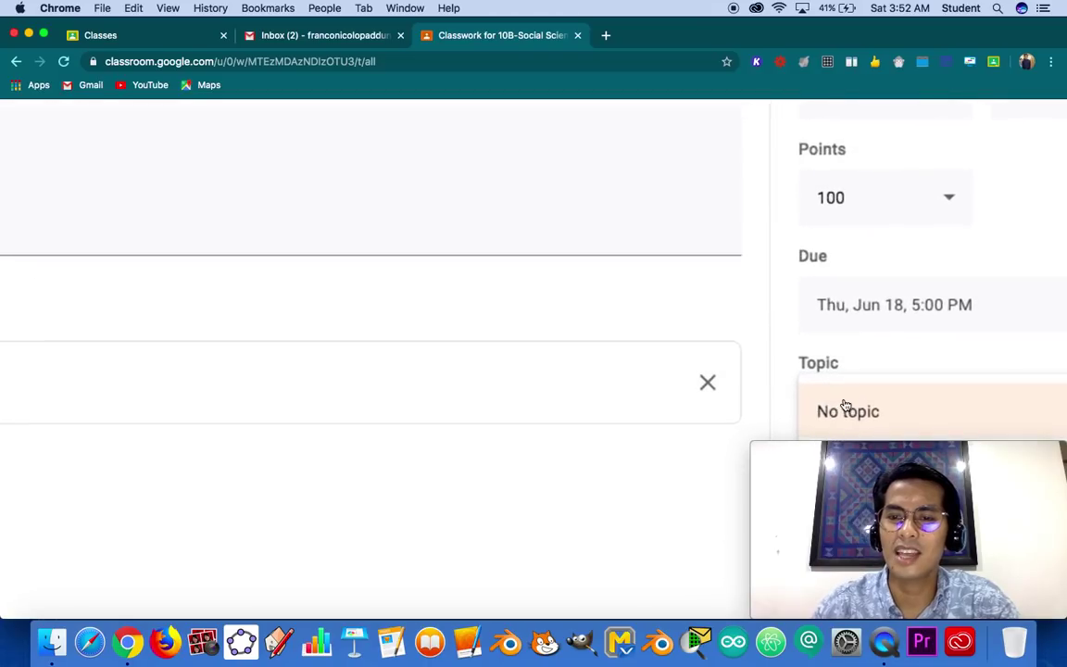
scroll(845, 405, "down", 3)
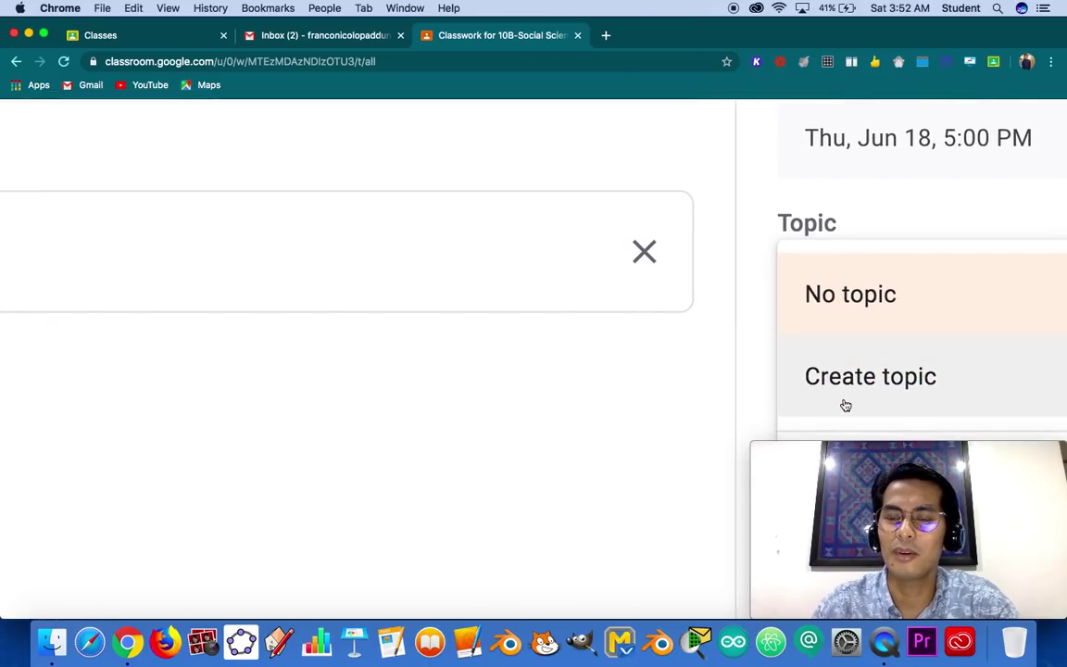
scroll(844, 404, "right", 3)
scroll(845, 405, "down", 3)
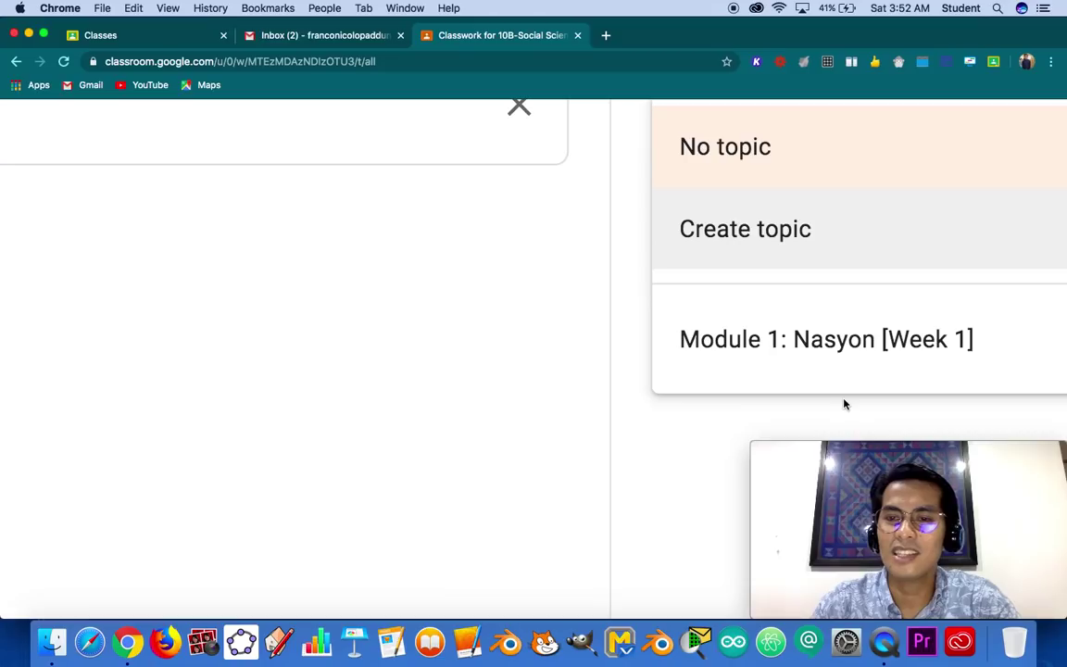
scroll(845, 405, "right", 2)
scroll(838, 401, "up", 1)
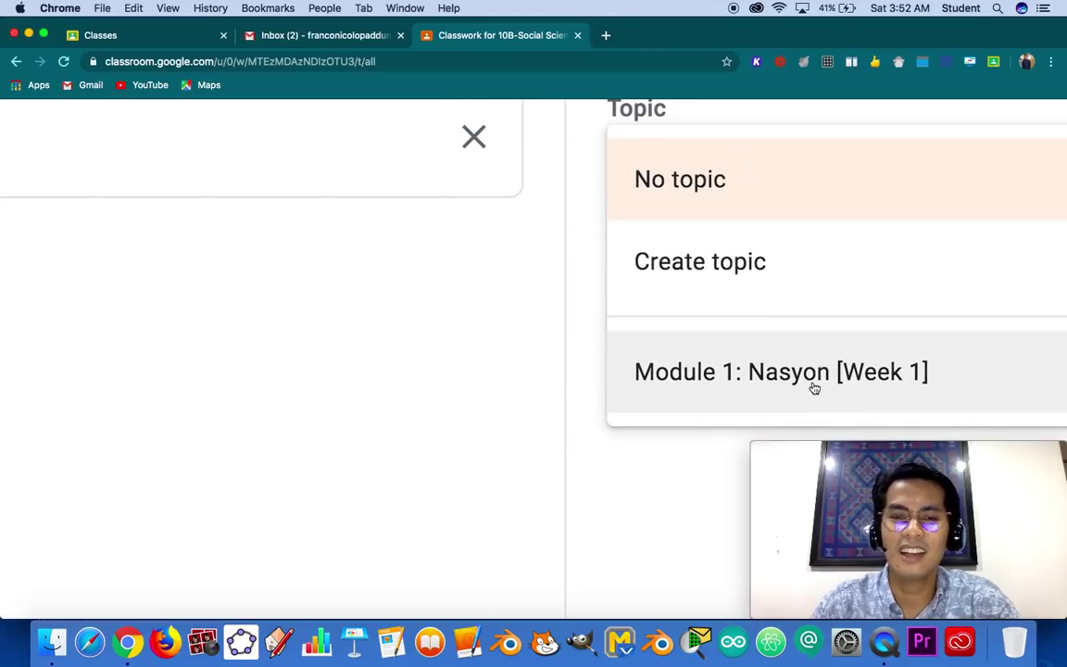
left_click(813, 386)
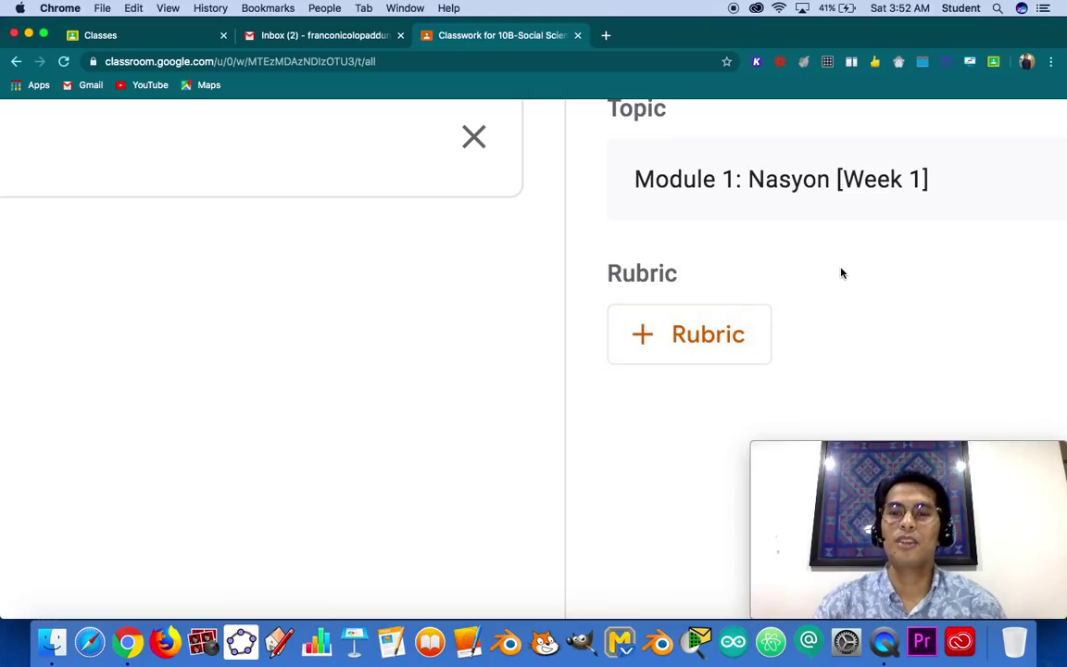
scroll(841, 273, "down", 5)
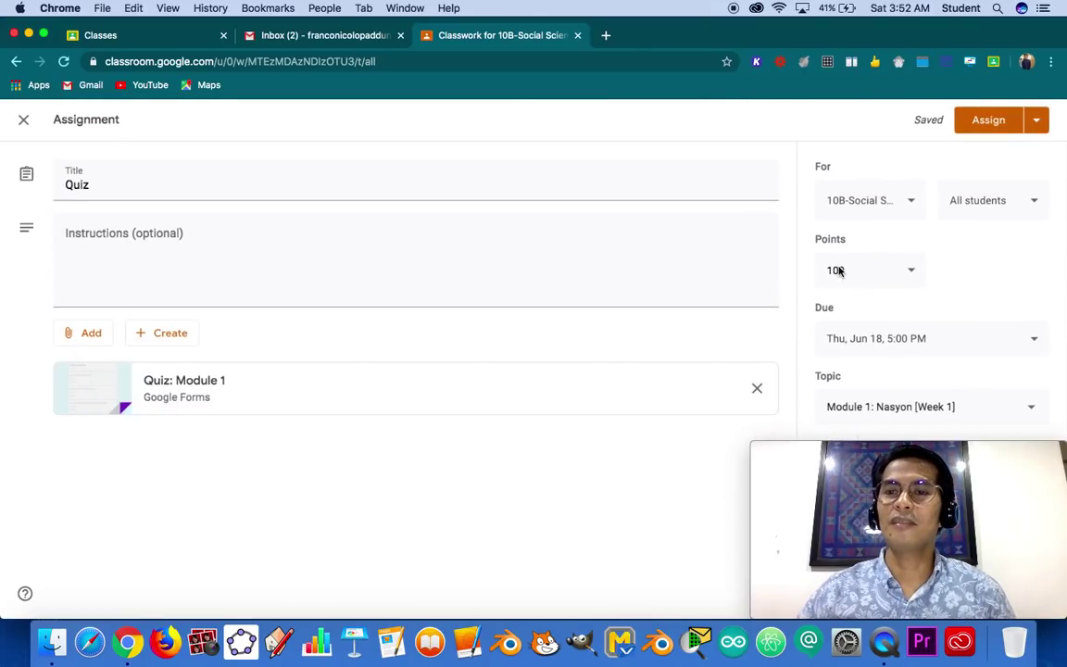
- Schedule the "Quiz" assignment to post on Jun 18, 2020 at 8:00 AM
left_click(1041, 128)
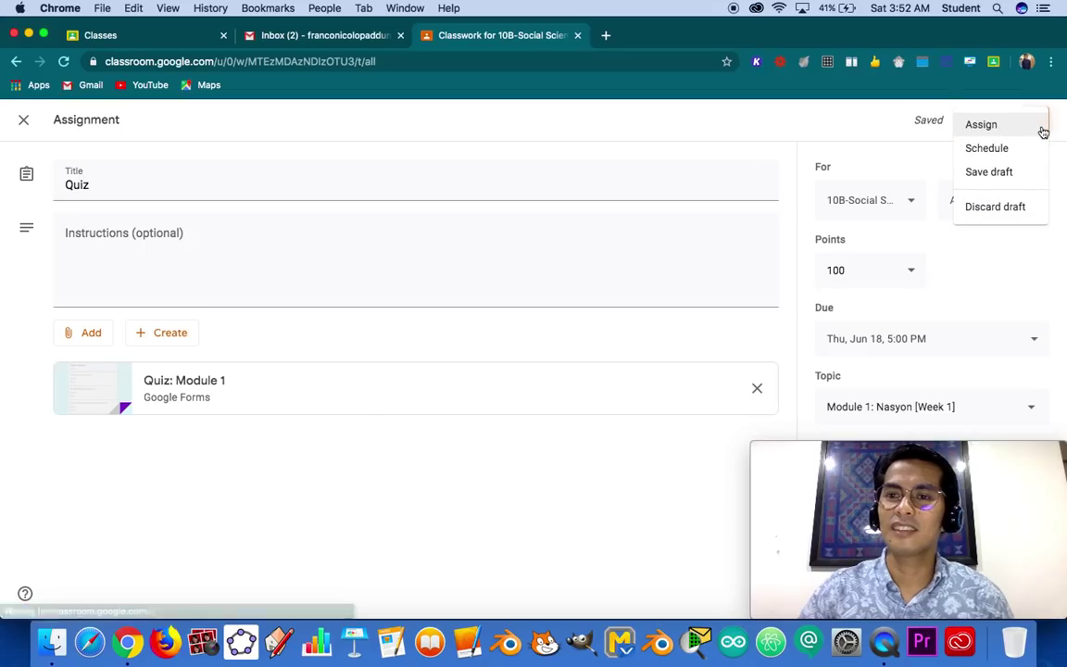
left_click(990, 150)
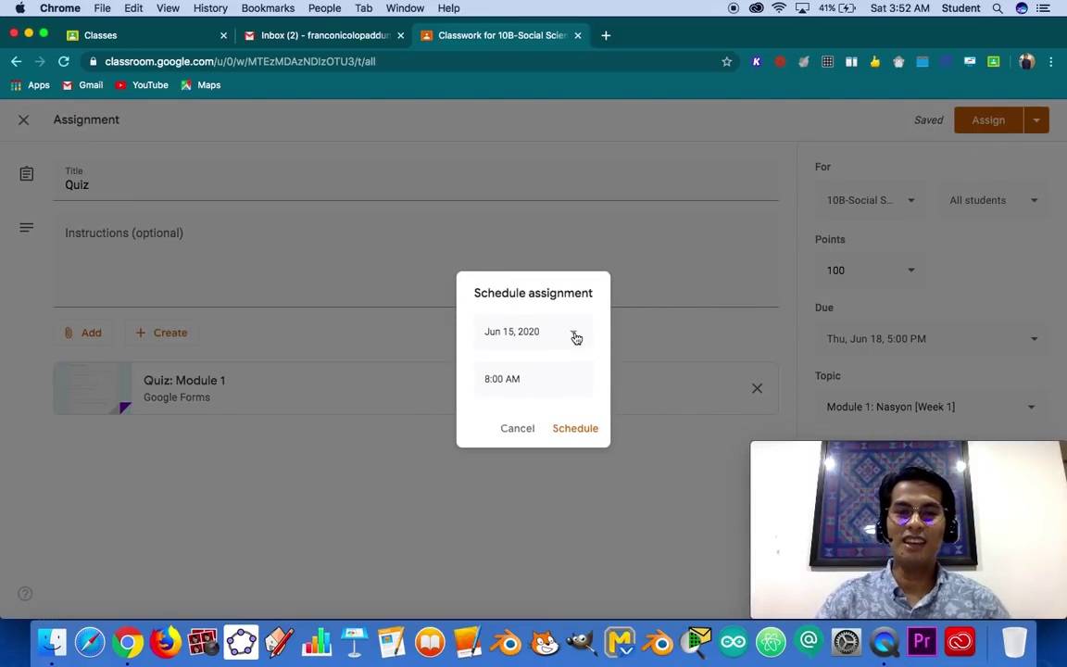
left_click(574, 335)
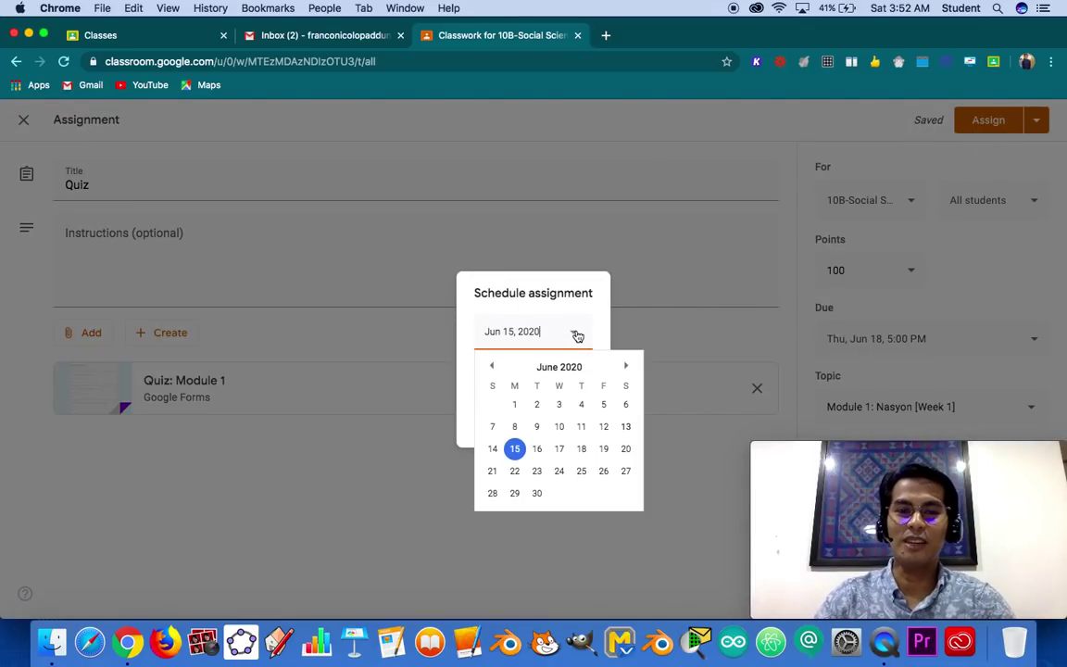
left_click(579, 449)
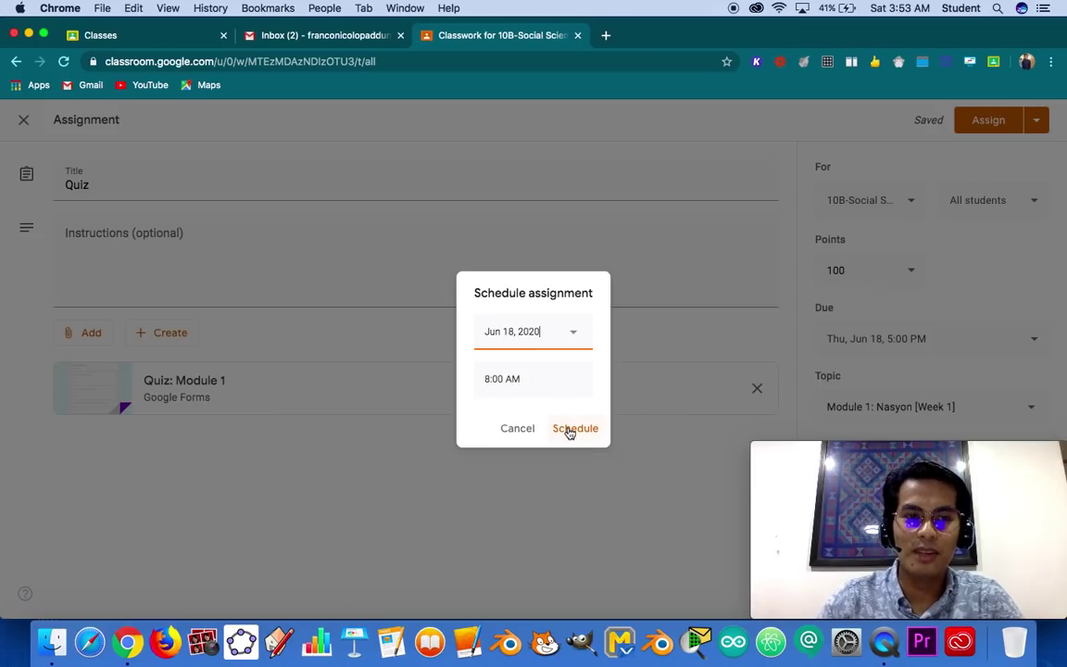
left_click(571, 432)
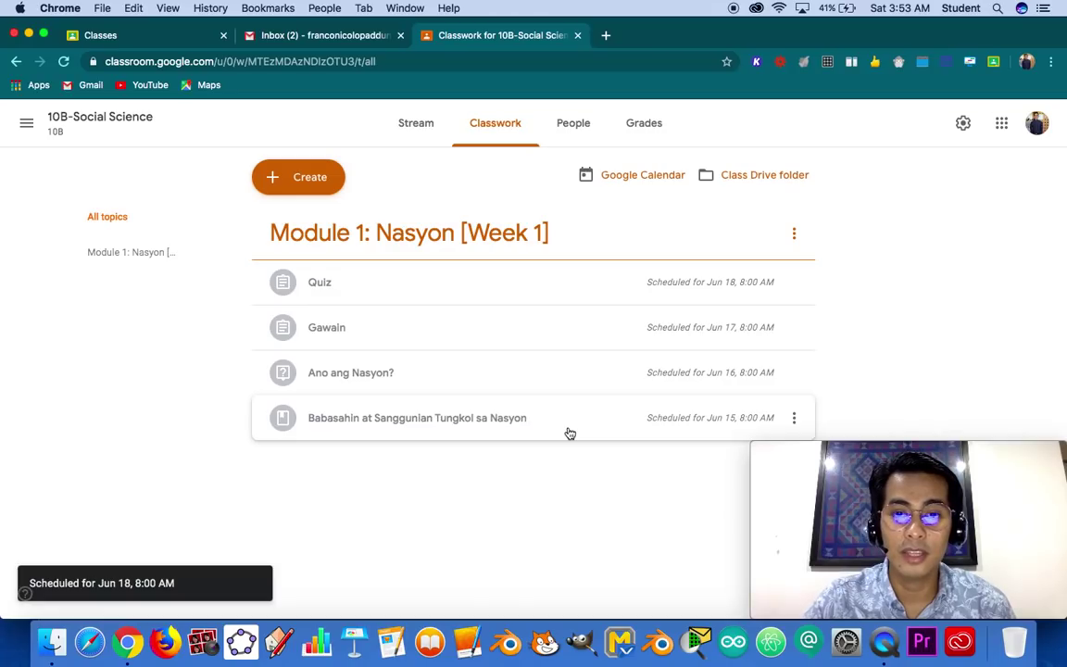
- Reorder the Module 1 posts as "Babasahin at Sanggunian Tungkol sa Nasyon", "Ano ang Nasyon?", "Gawain", "Quiz"
left_click_drag(570, 433, 562, 271)
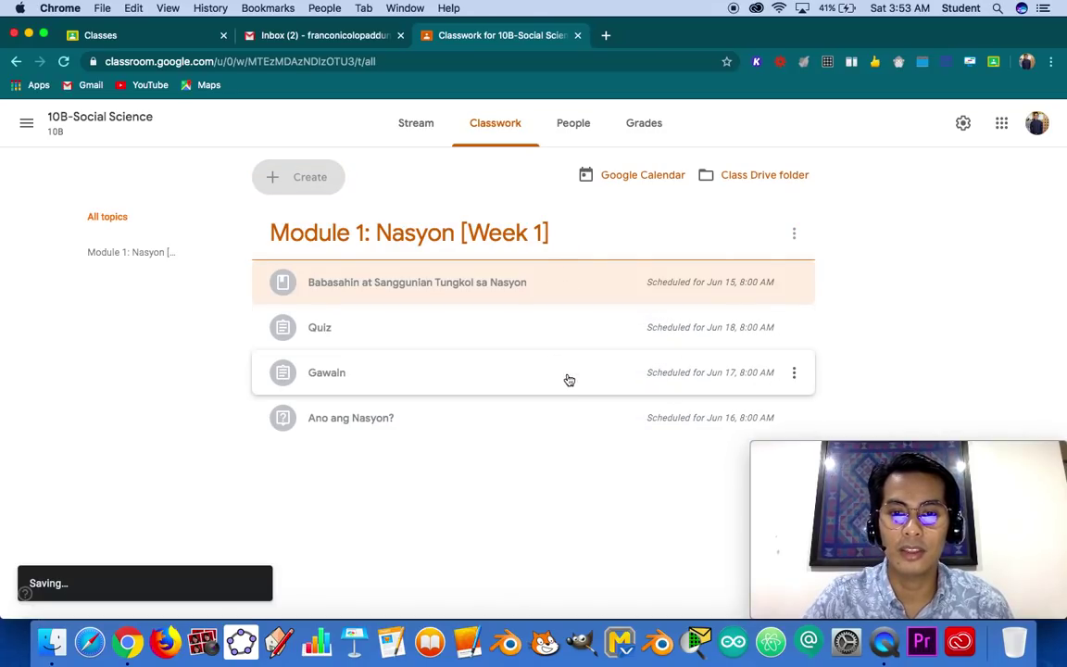
left_click_drag(574, 413, 569, 319)
left_click_drag(588, 419, 593, 377)
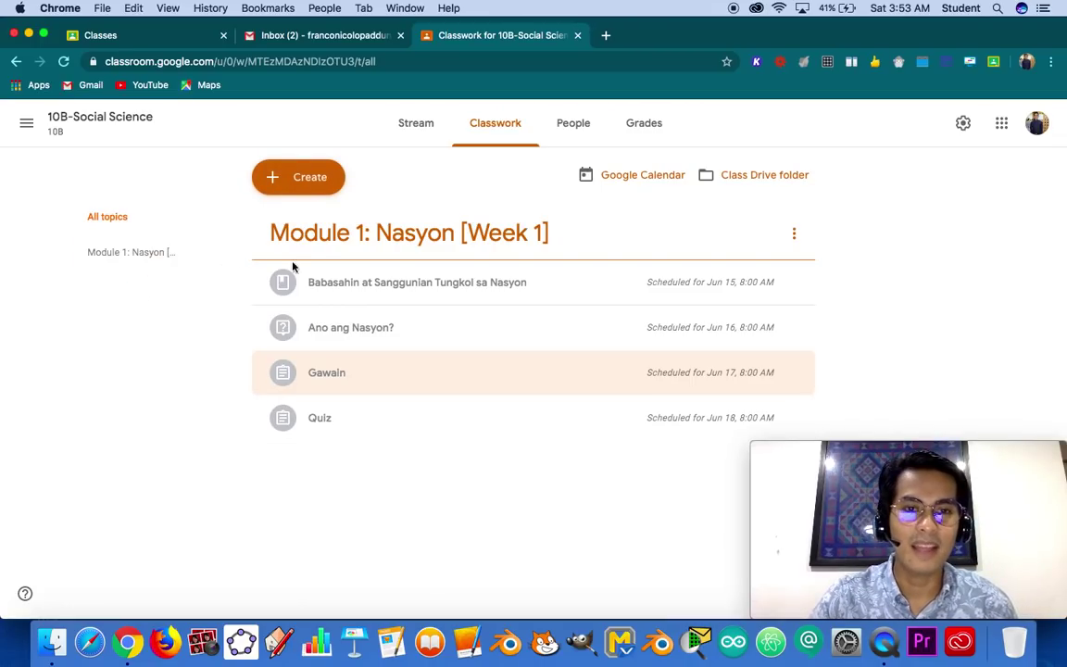
- Add a new classwork topic named "Module 2: Estado [Week]"
left_click(324, 190)
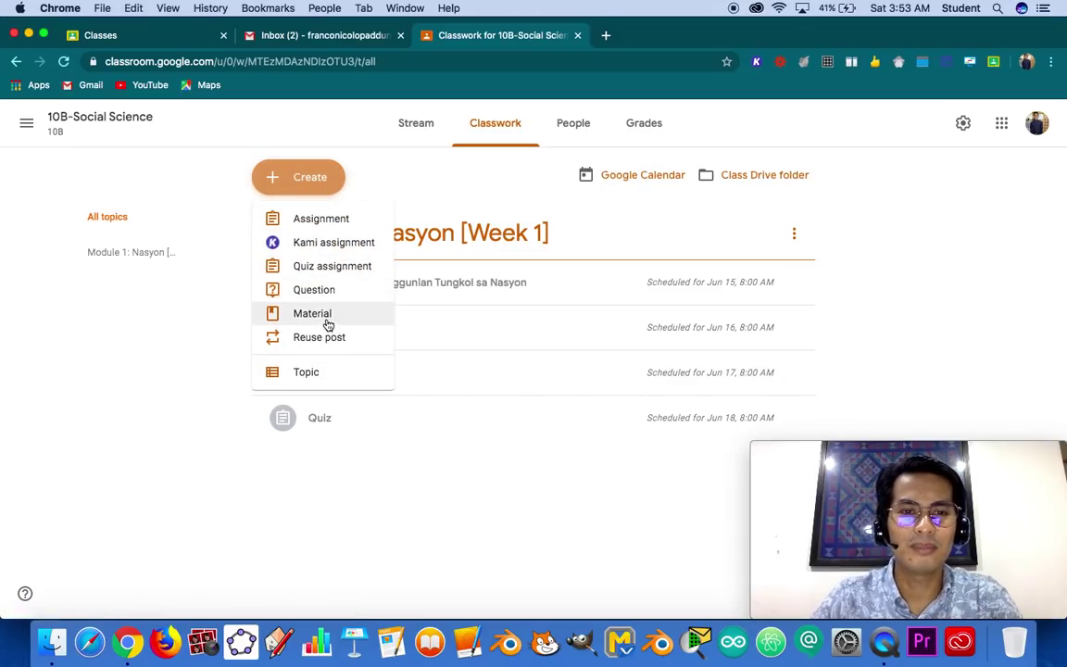
left_click(329, 372)
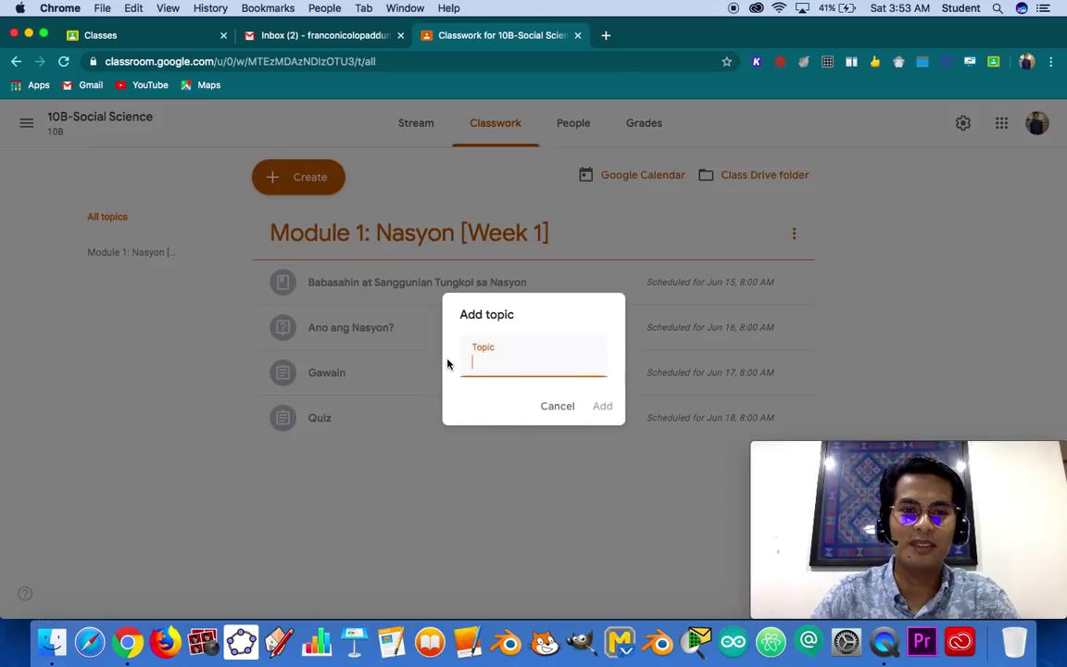
type("Module 1")
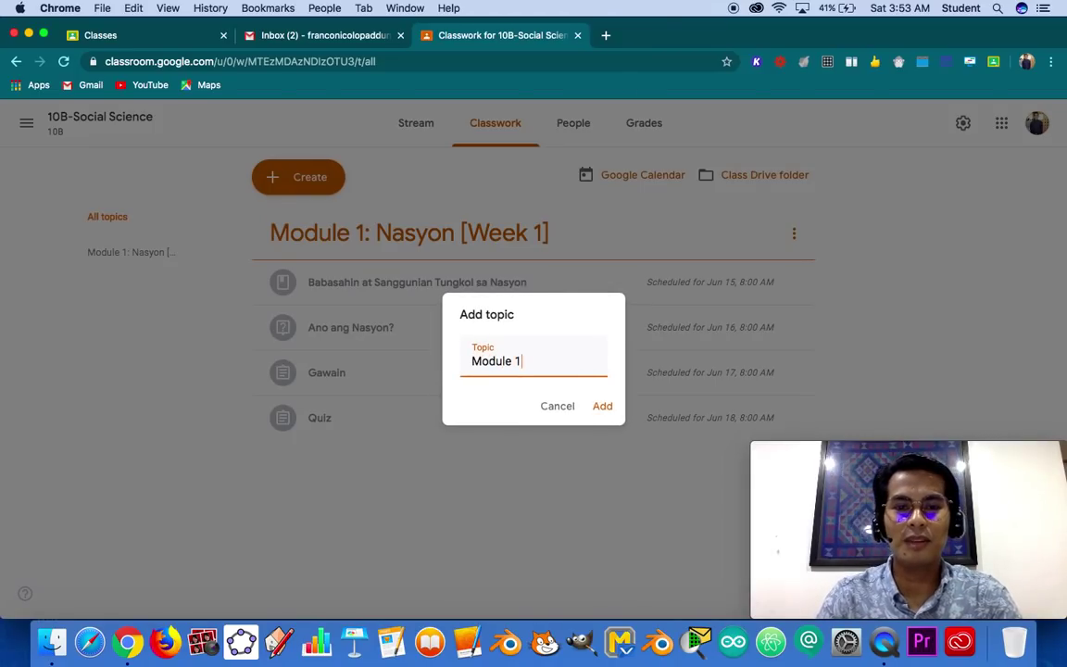
key("BackSpace")
type("2: Estas")
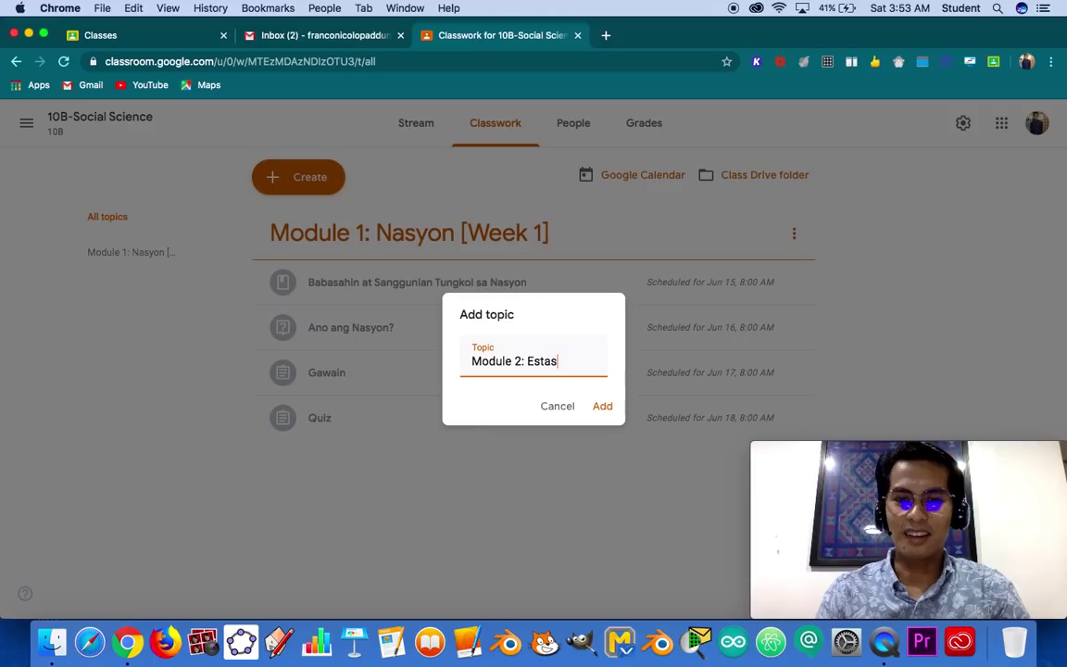
key("BackSpace")
type("do ")
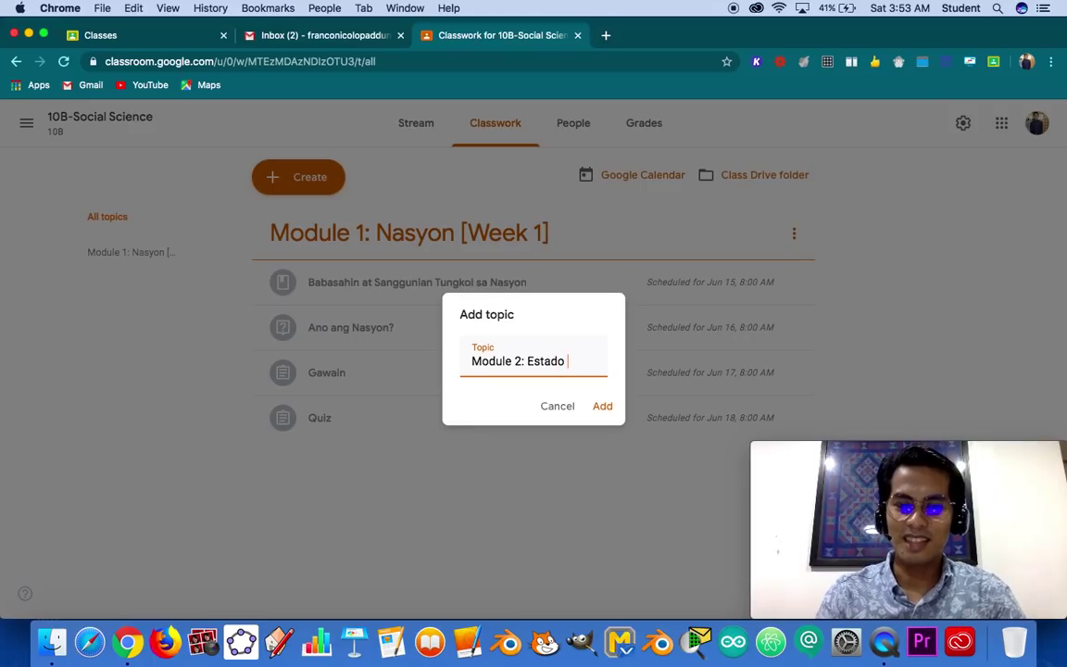
type("[Wee")
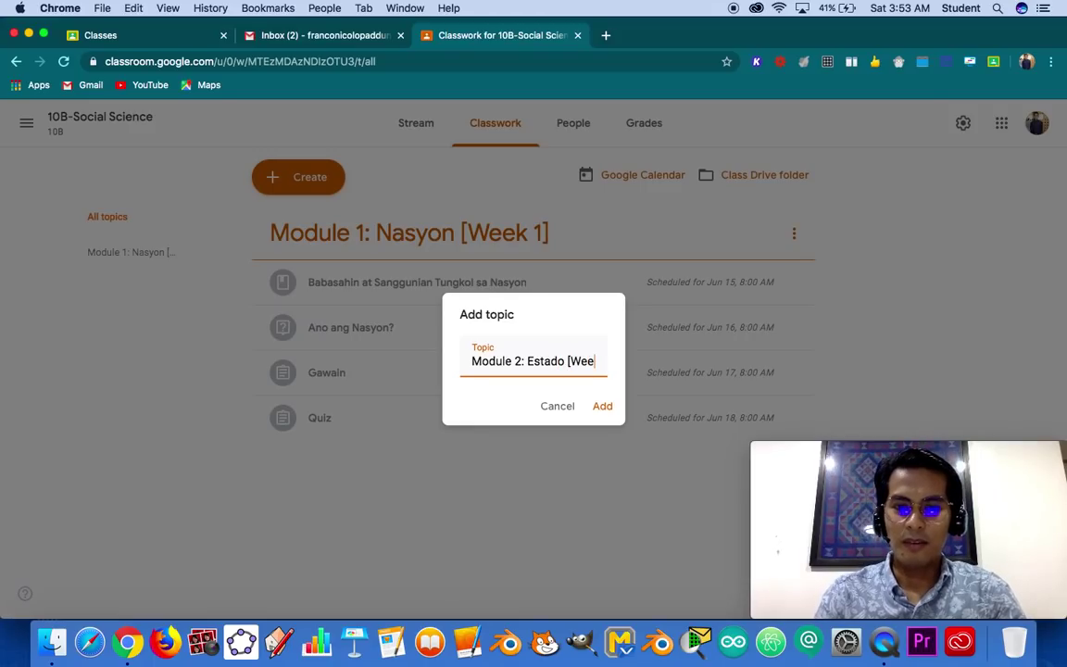
type("k]")
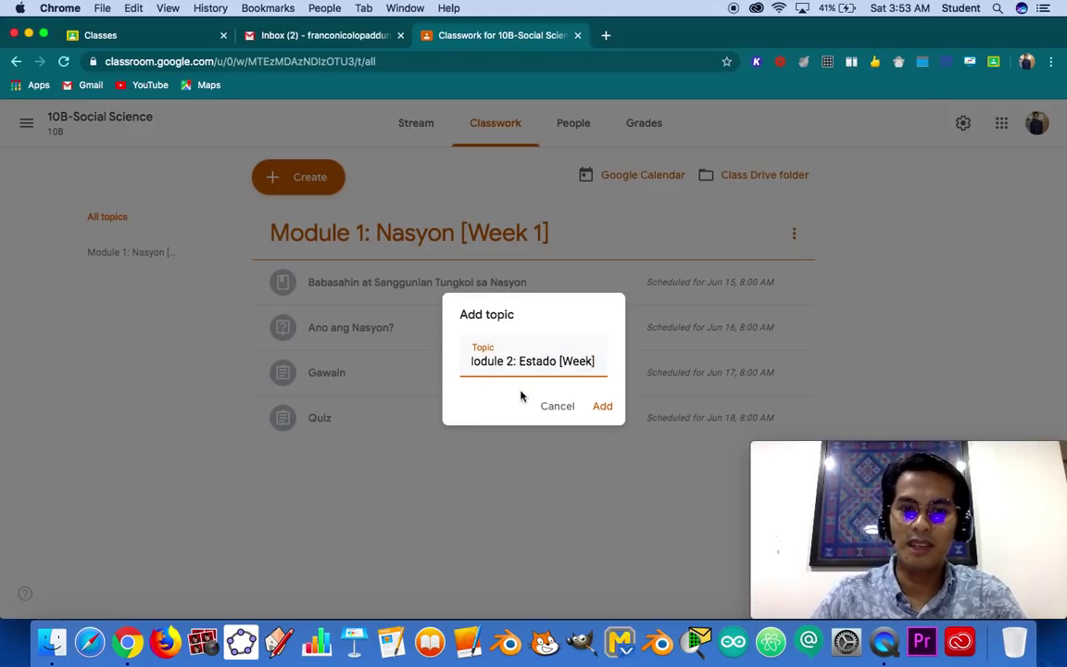
left_click(603, 408)
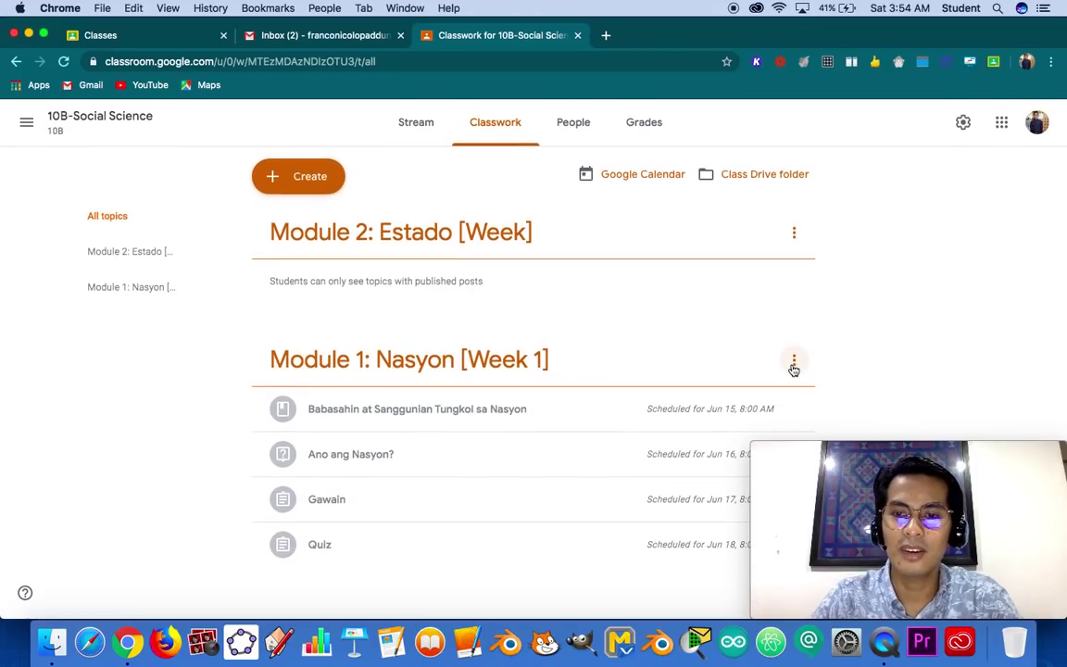
- Move the topic "Module 1: Nasyon [Week 1]" up above "Module 2: Estado [Week]" on the classwork page
scroll(794, 370, "up", 5)
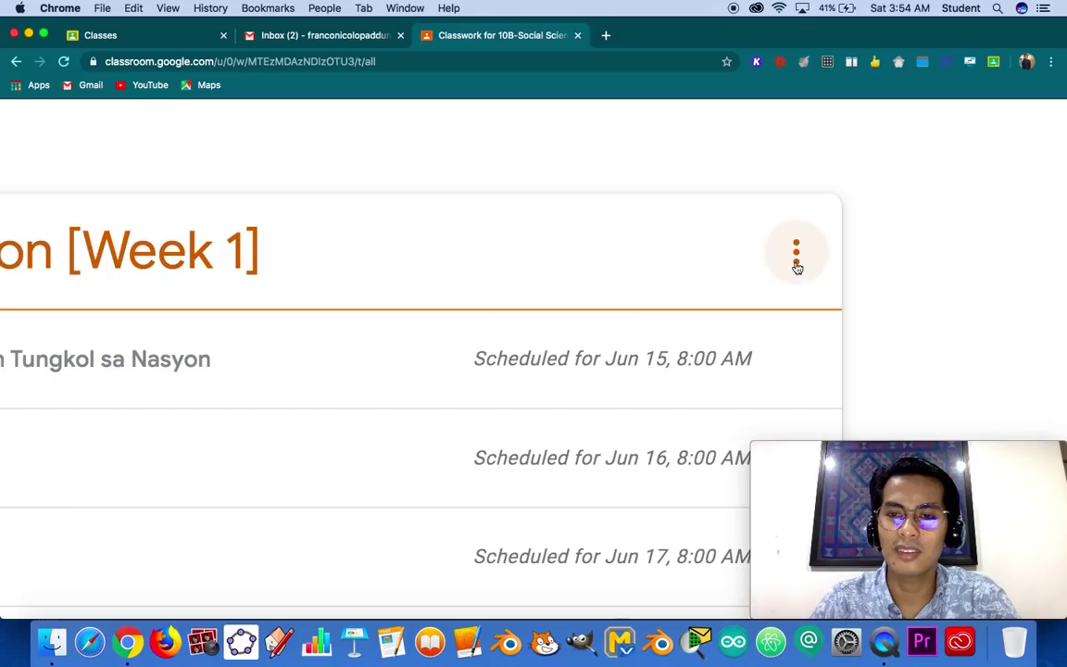
left_click(797, 265)
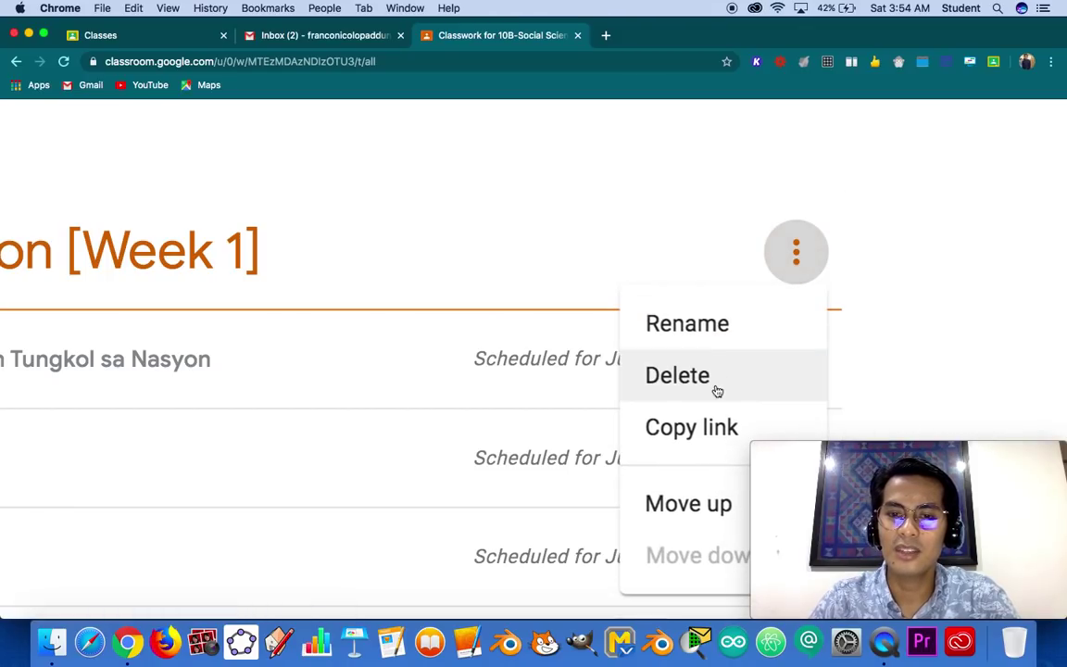
left_click(674, 515)
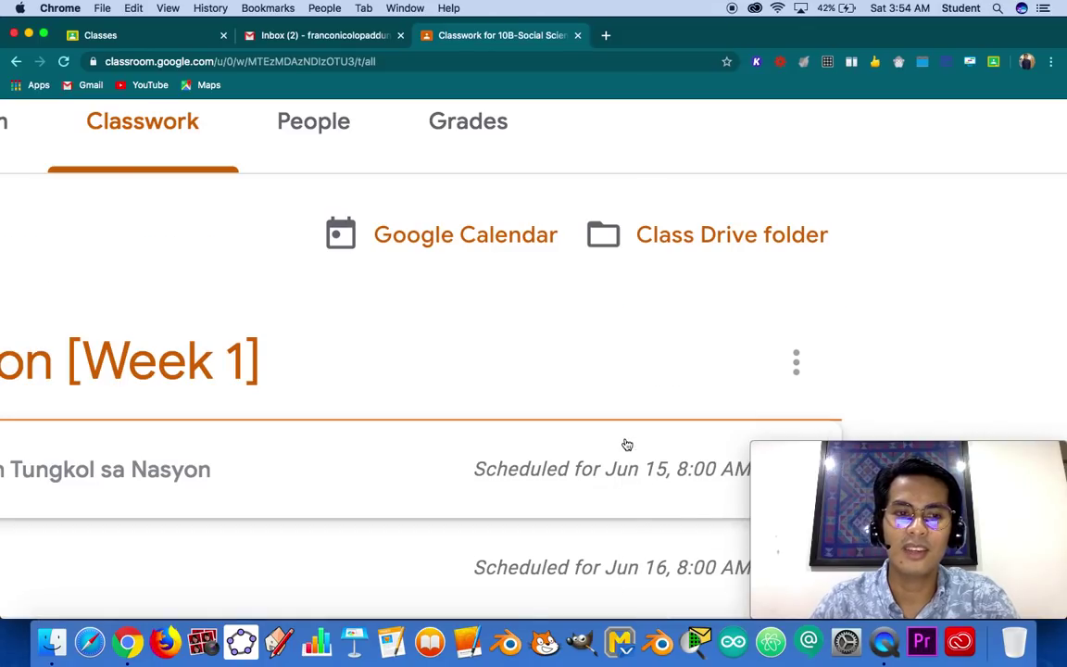
scroll(627, 458, "down", 5)
scroll(627, 445, "down", 3)
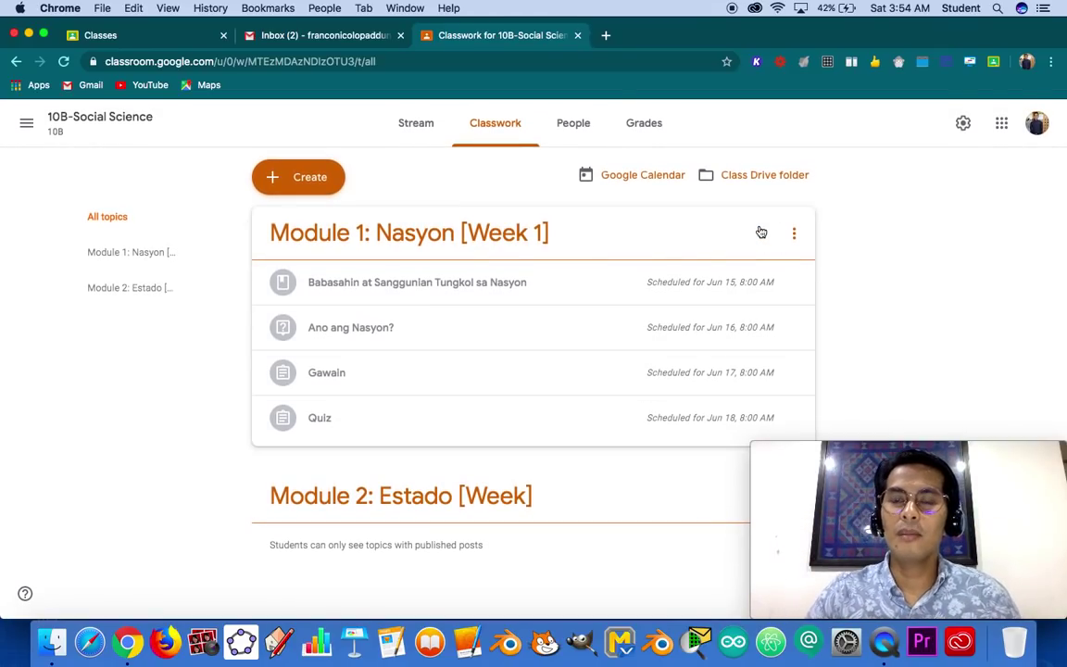
scroll(854, 204, "up", 5)
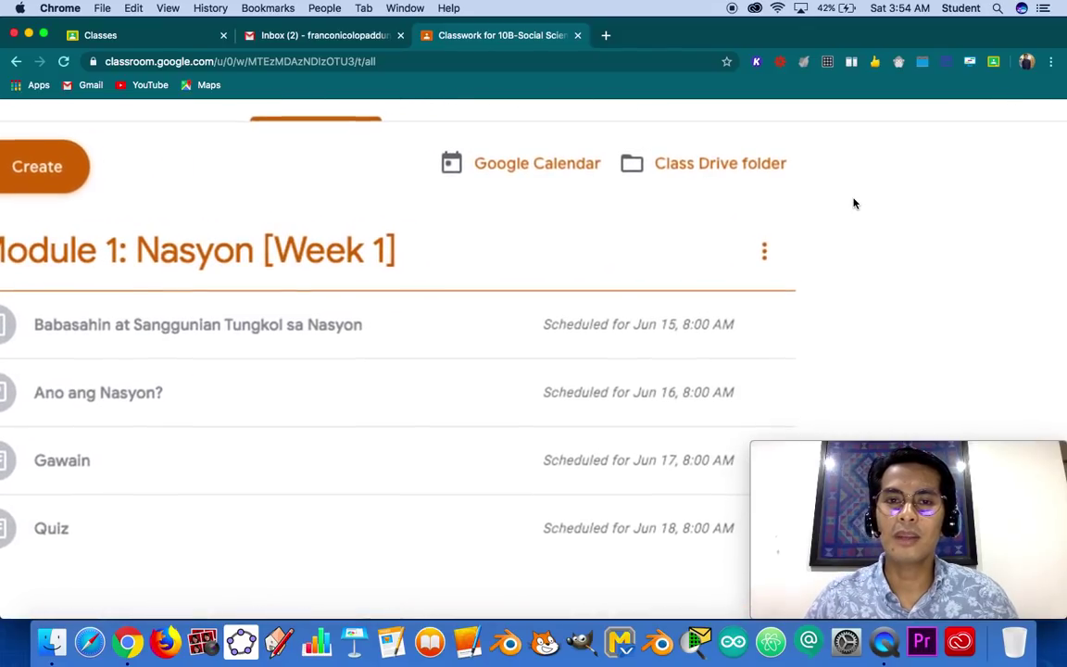
scroll(854, 204, "up", 2)
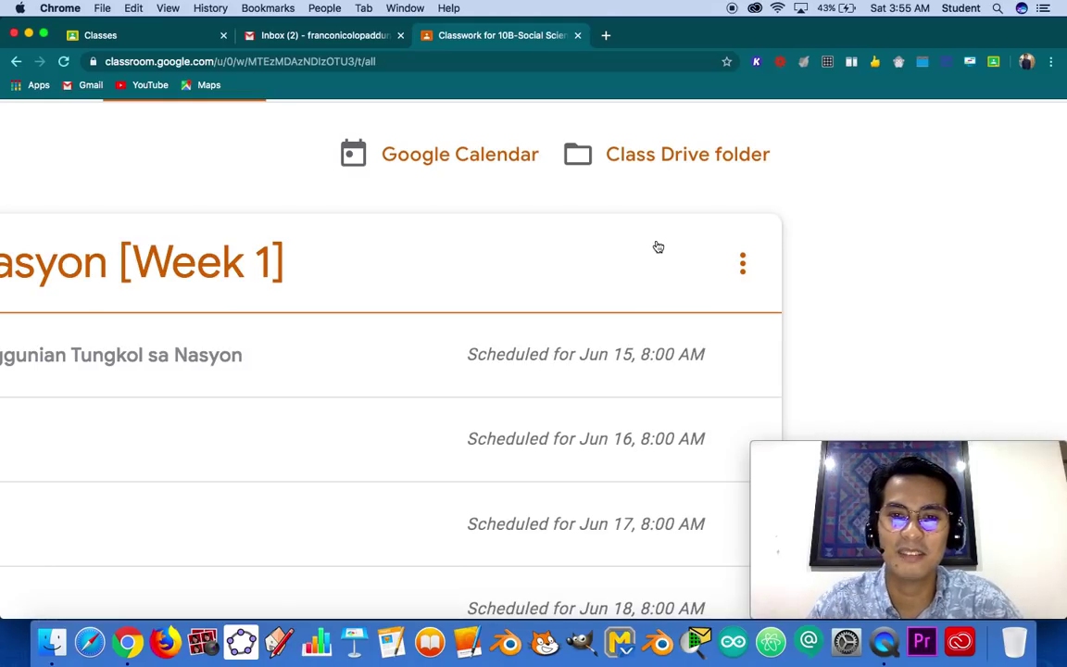
scroll(658, 247, "down", 5)
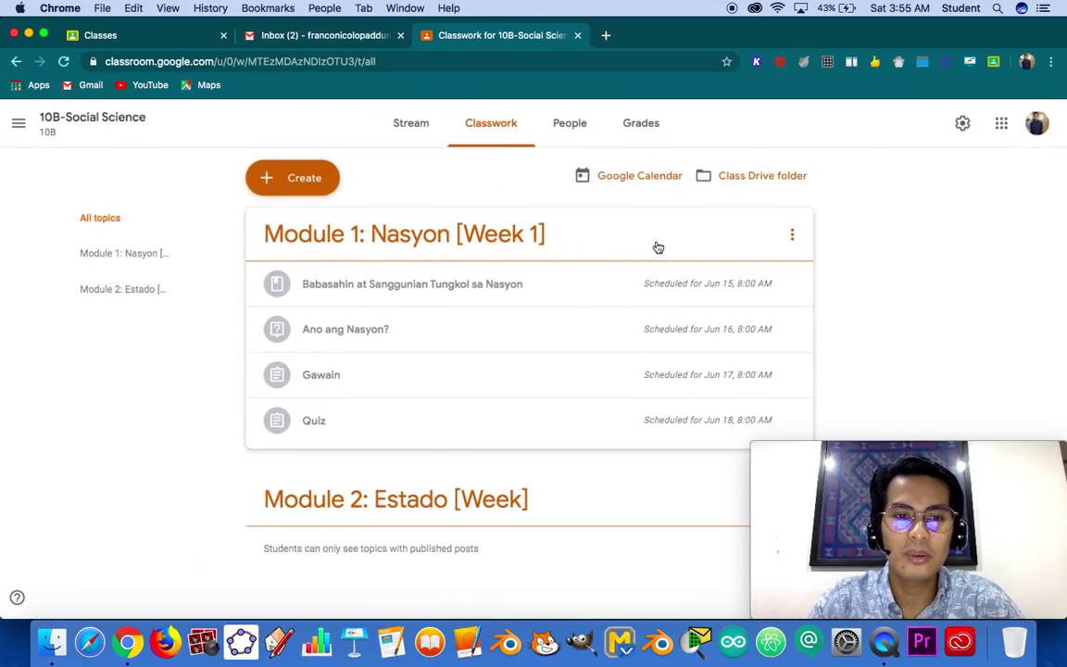